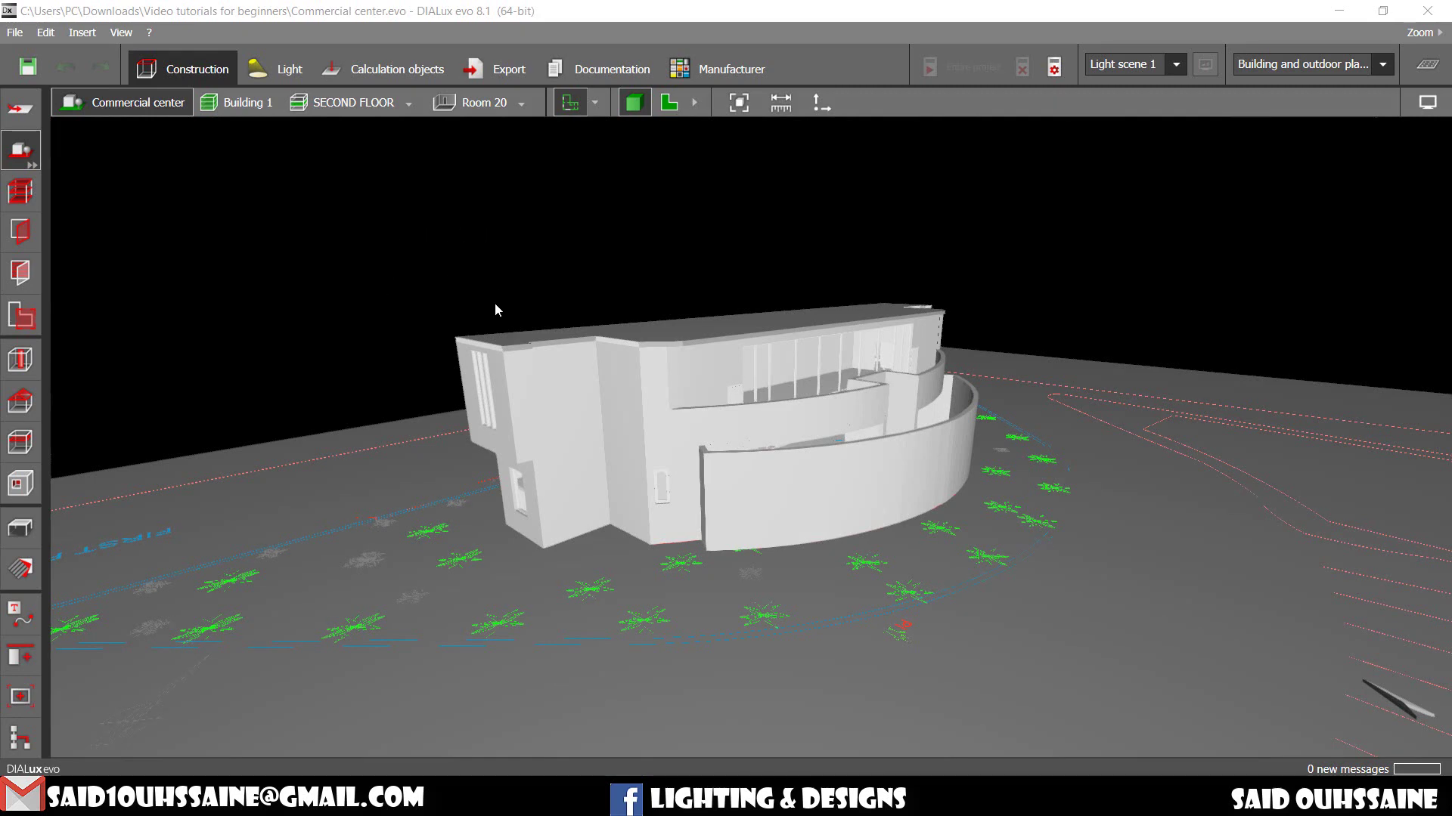
# - Open the Materials tools and list the catalogues under Active material
pyautogui.moveTo(474, 306); pyautogui.dragTo(412, 363, button='right')
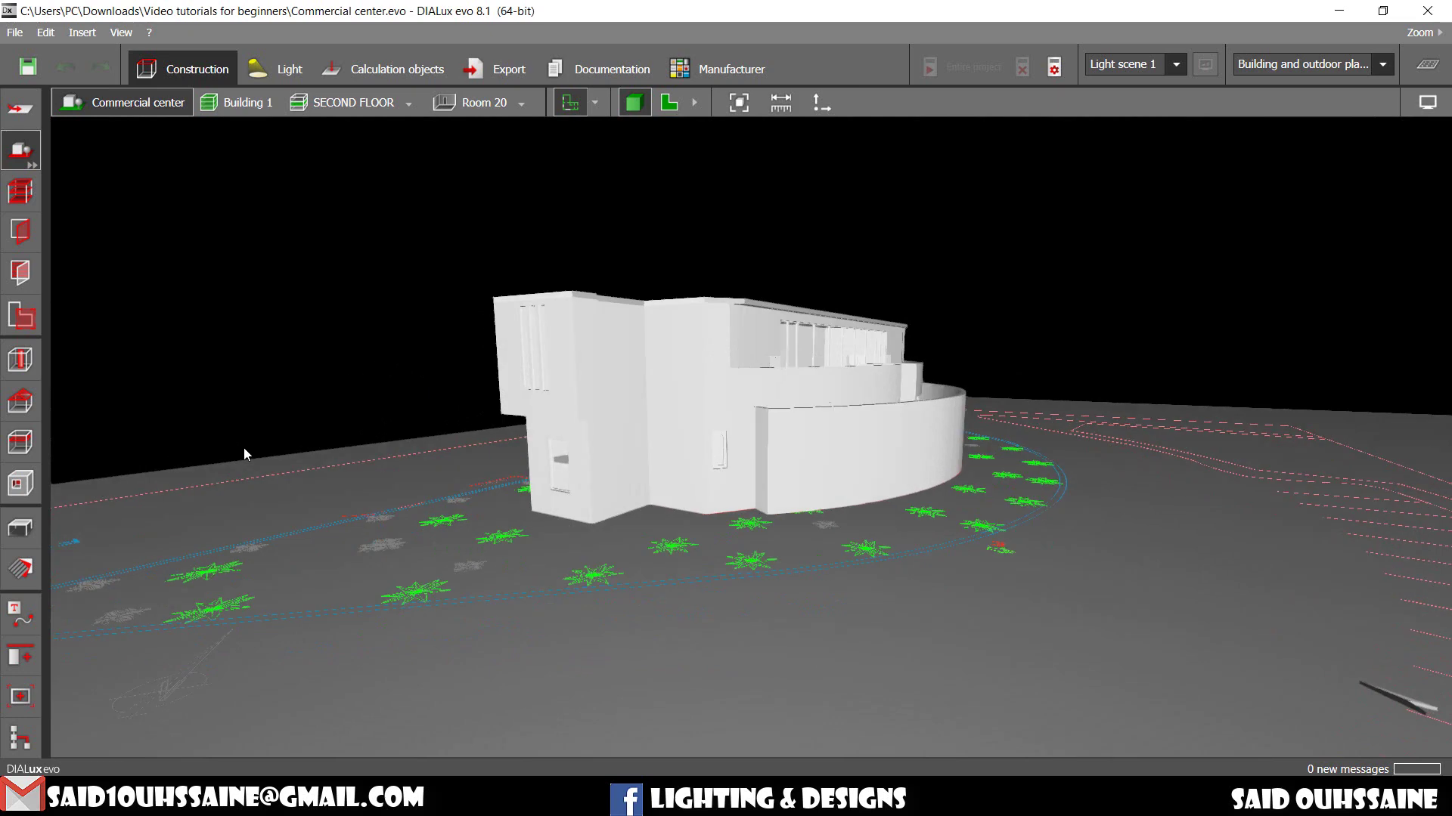
pyautogui.click(22, 569)
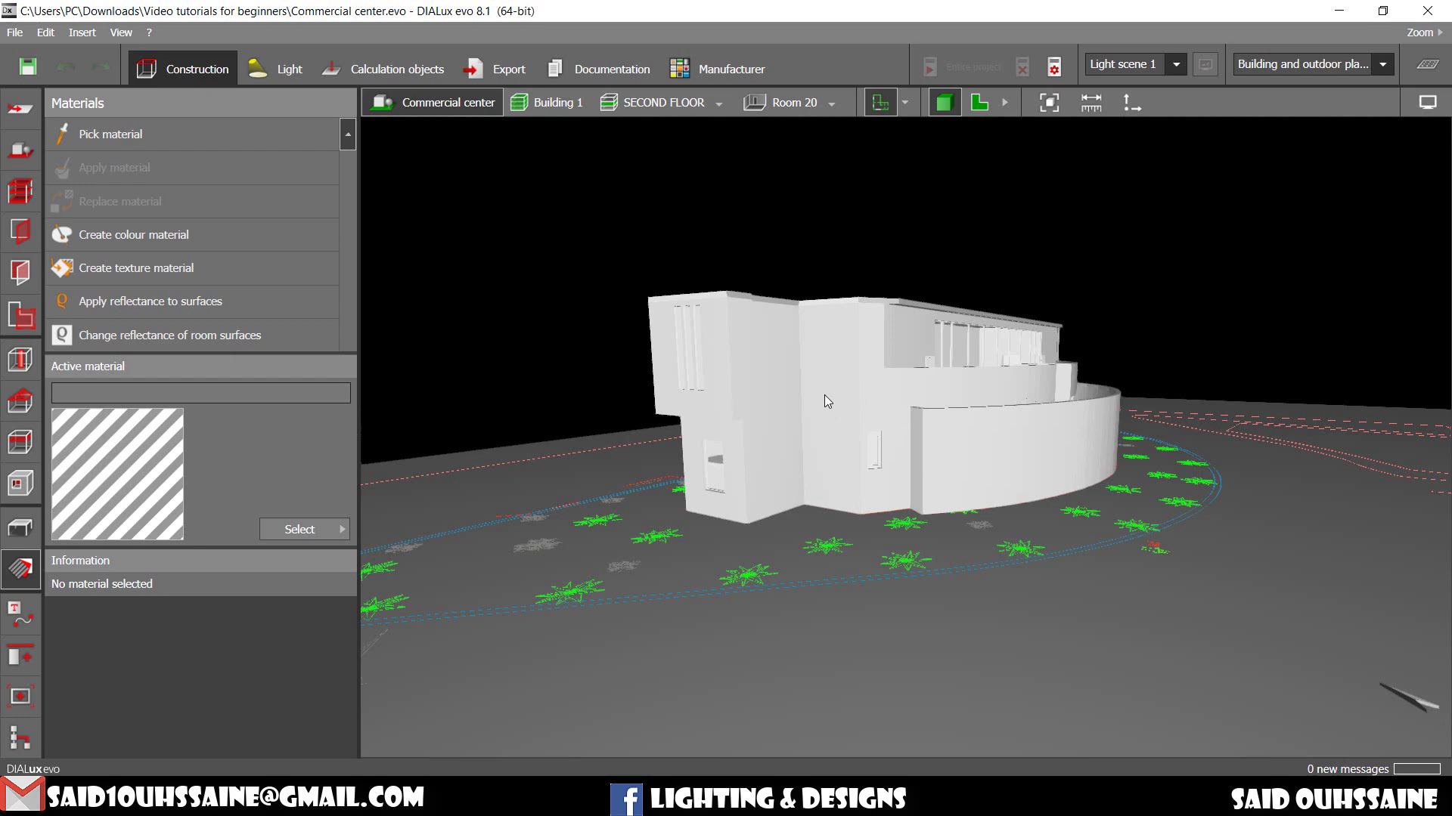
pyautogui.moveTo(826, 402)
pyautogui.mouseDown(button='right')
pyautogui.moveTo(1269, 398)
pyautogui.moveTo(1144, 409)
pyautogui.moveTo(1073, 395)
pyautogui.mouseUp(button='right')
pyautogui.moveTo(991, 374)
pyautogui.mouseDown(button='right')
pyautogui.moveTo(946, 404)
pyautogui.moveTo(948, 439)
pyautogui.moveTo(942, 412)
pyautogui.mouseUp(button='right')
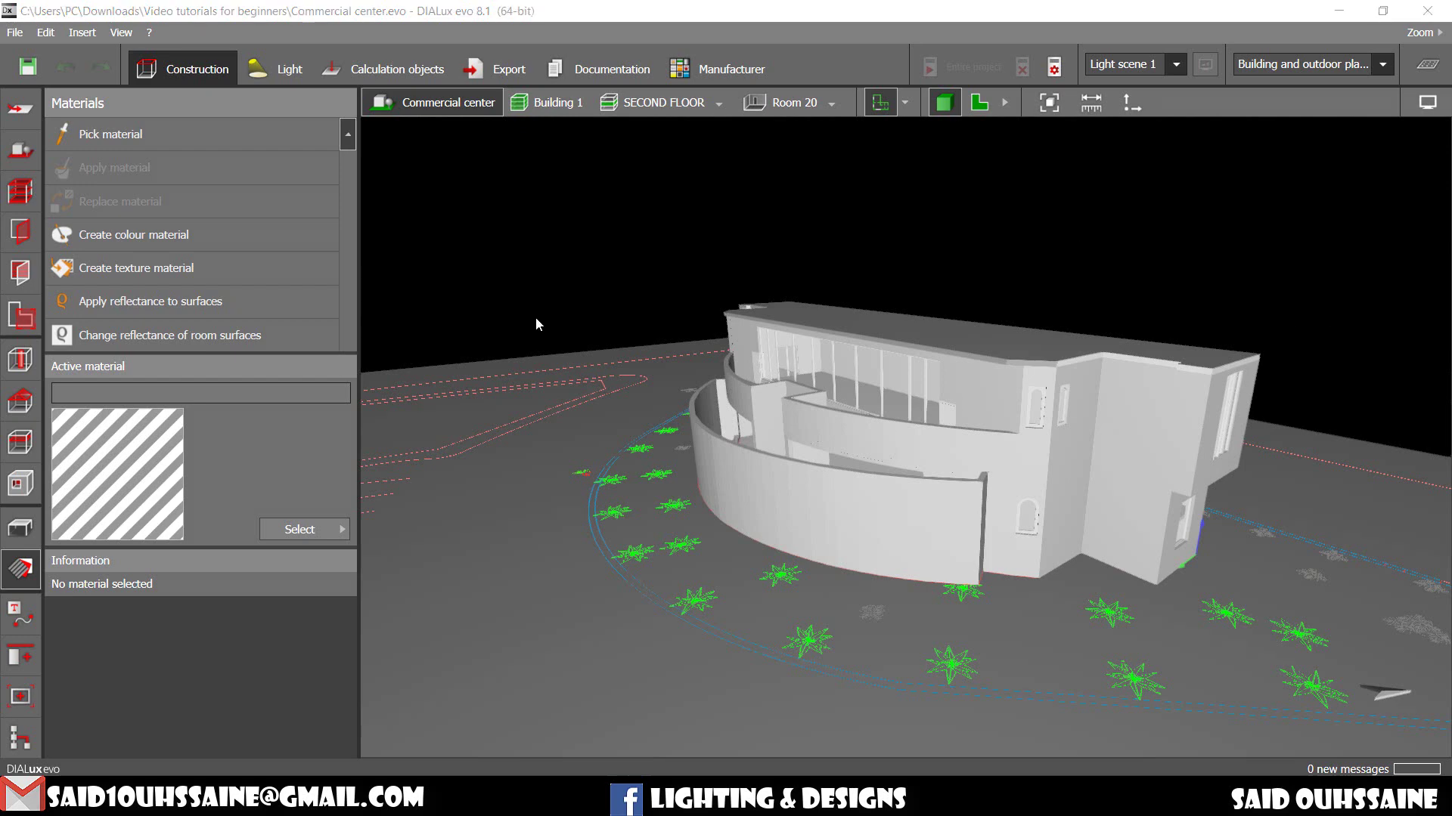
pyautogui.click(337, 533)
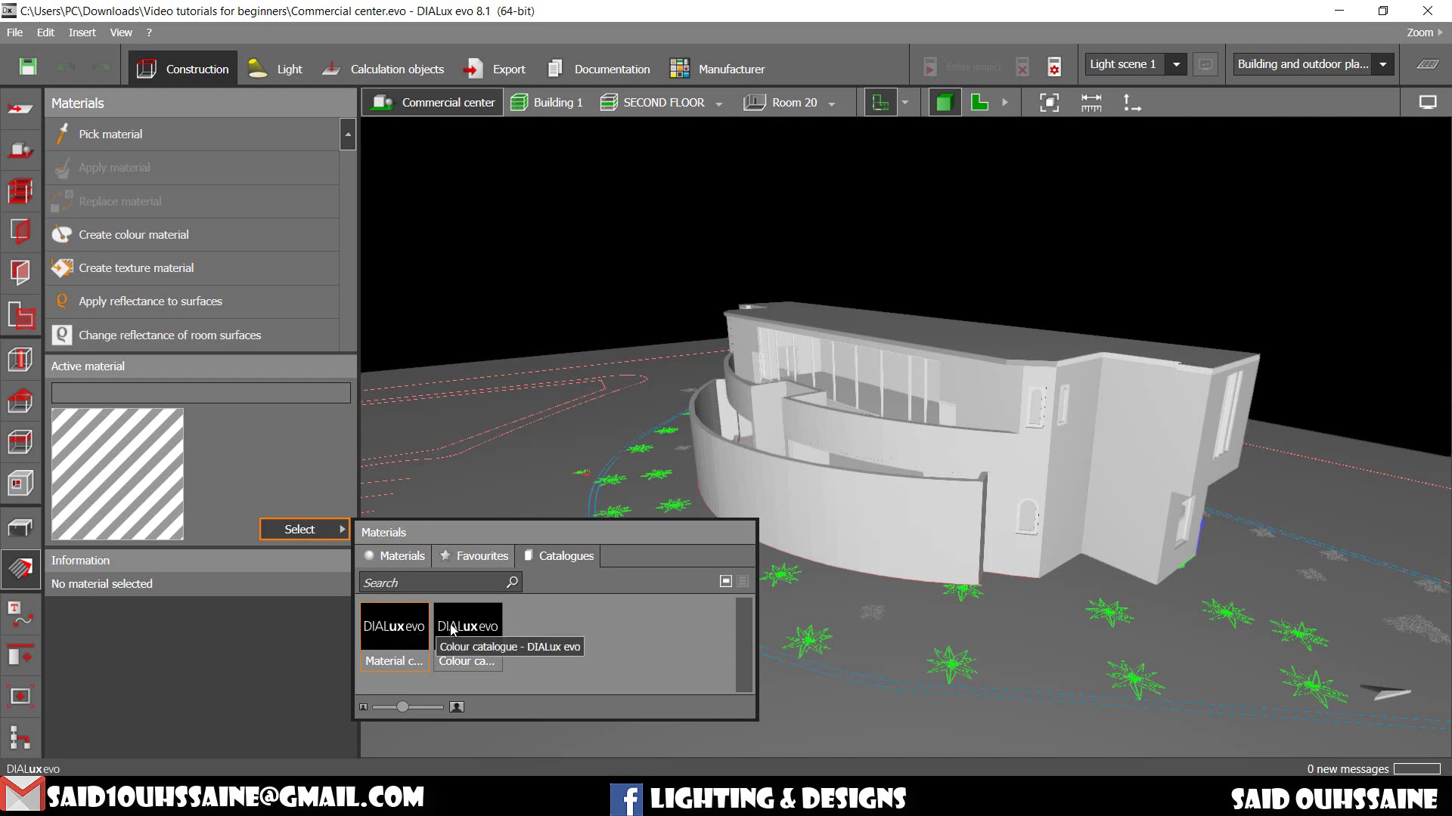
# - Make Water surface 2 from Textures > Outdoor > Water the active material
pyautogui.doubleClick(388, 631)
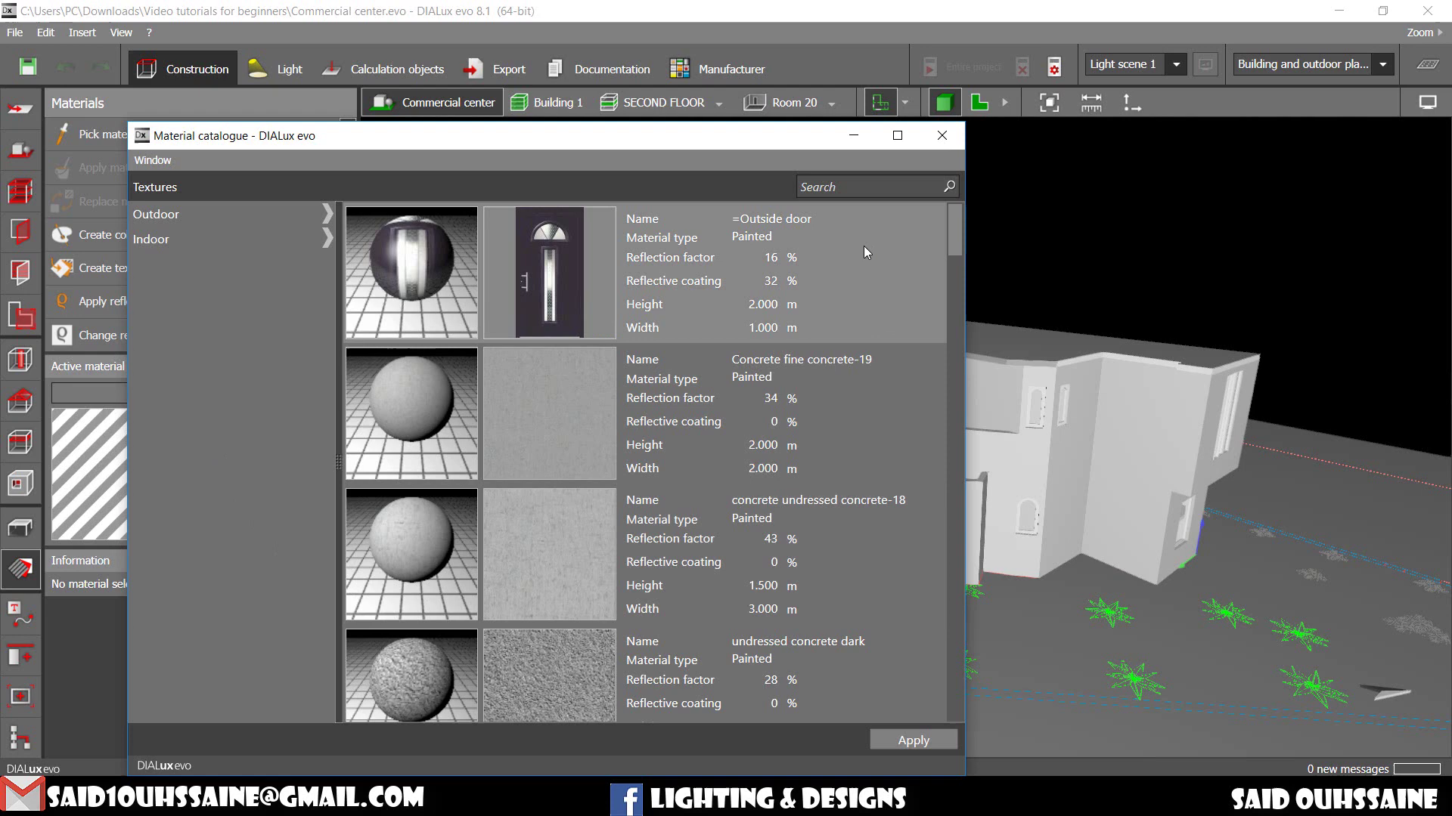
pyautogui.scroll(-2, 959, 237)
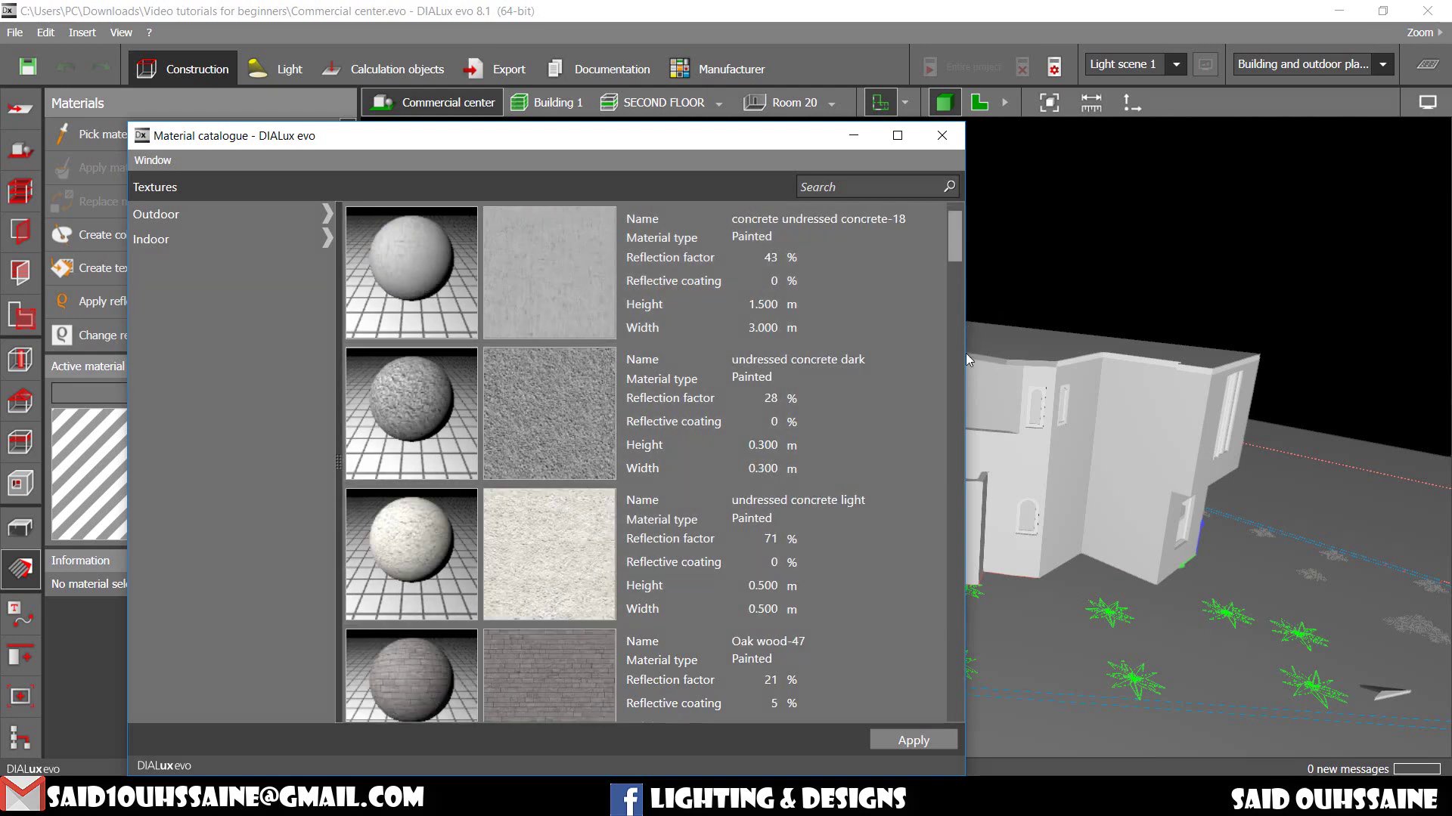
pyautogui.scroll(-3, 966, 353)
pyautogui.click(956, 712)
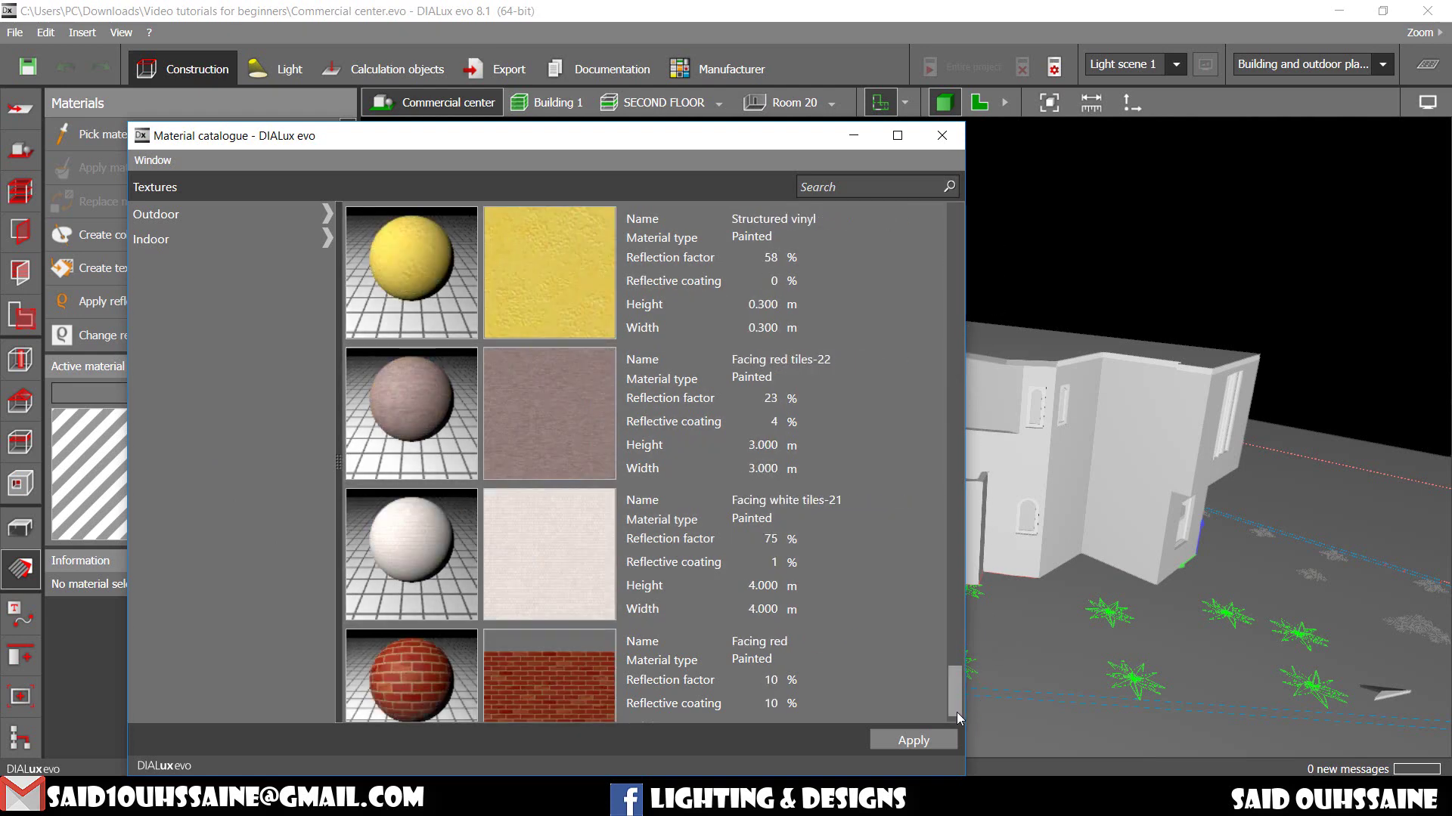
pyautogui.moveTo(956, 713); pyautogui.dragTo(952, 200)
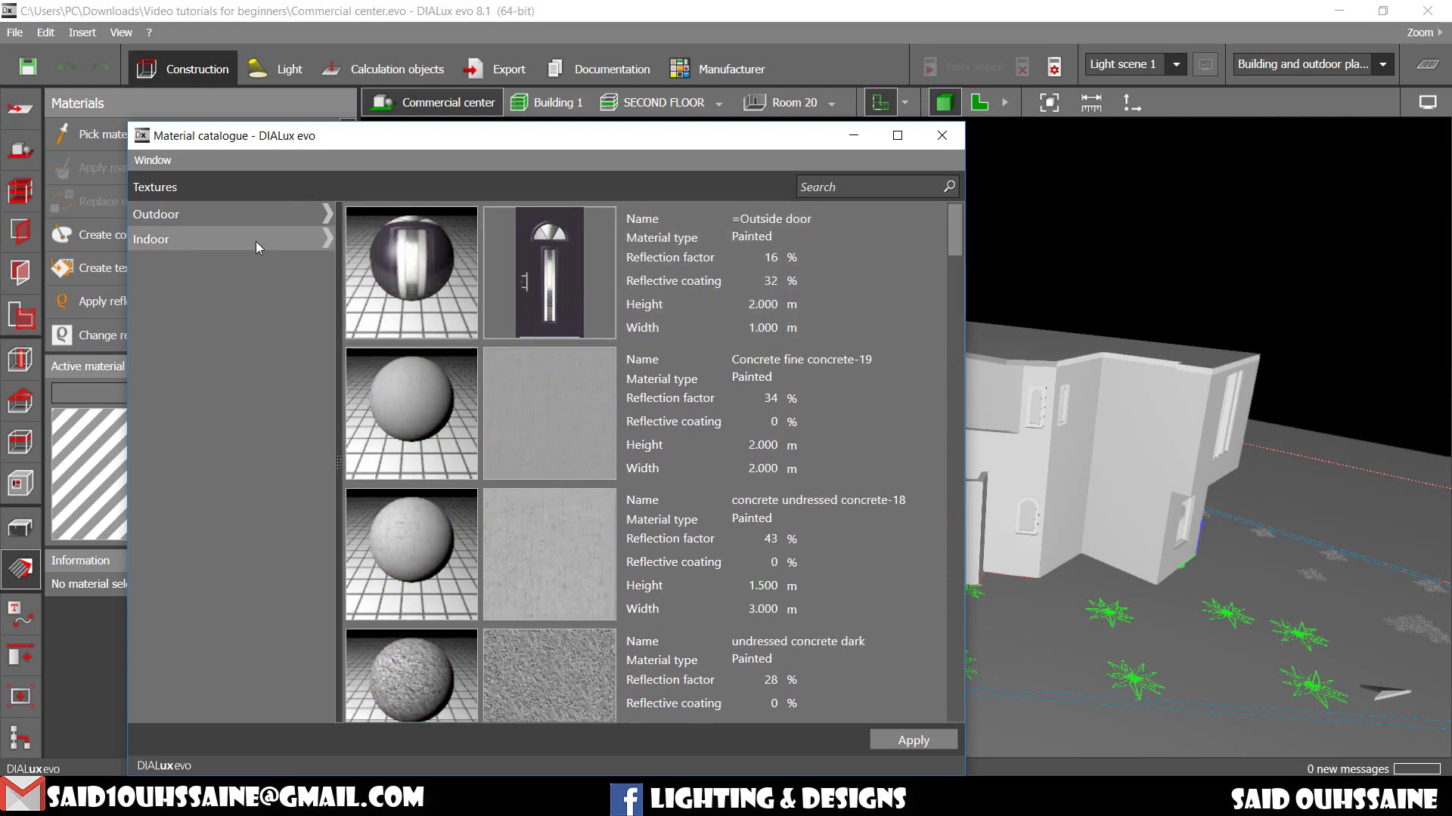
pyautogui.click(174, 216)
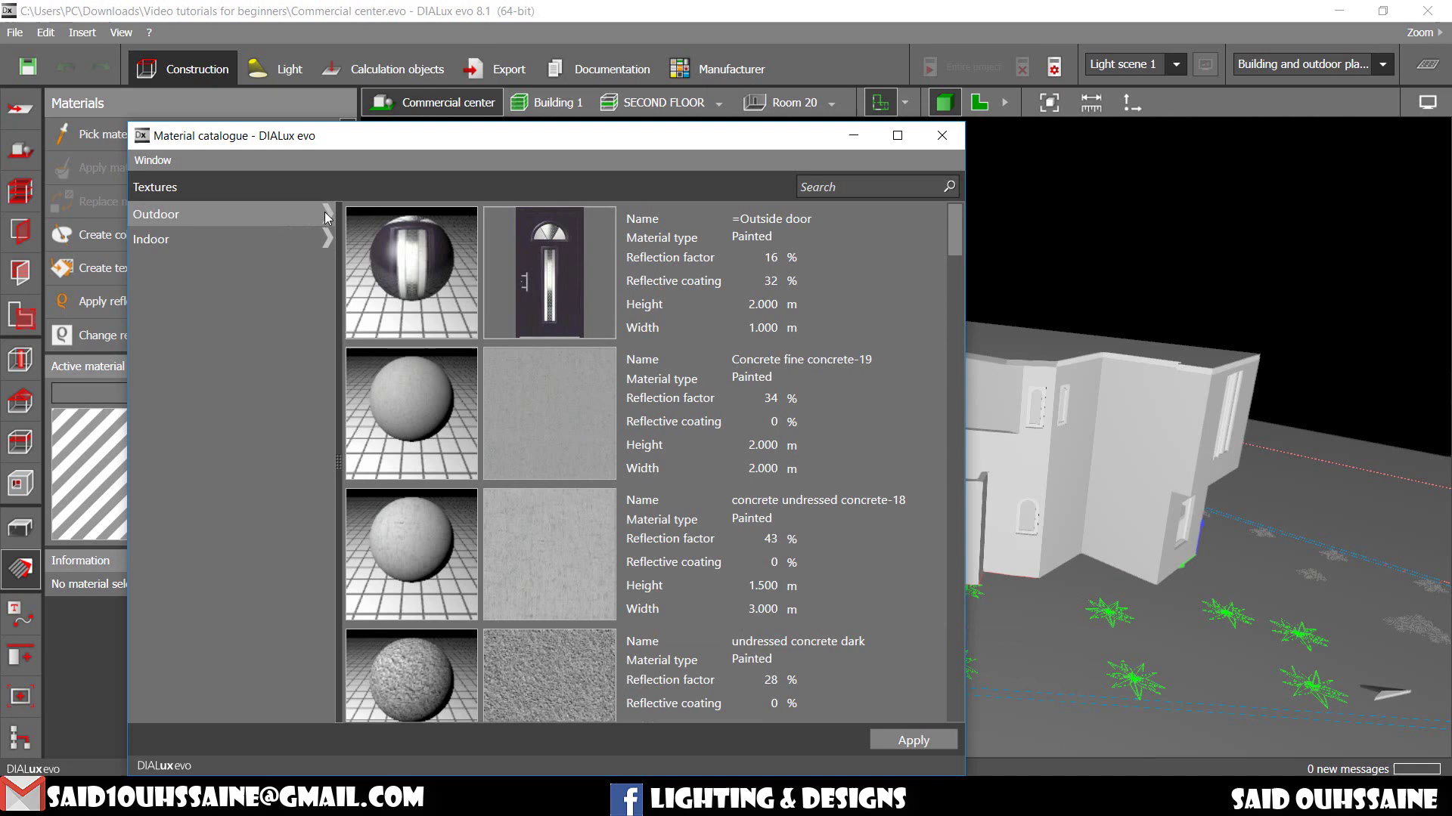
pyautogui.click(325, 213)
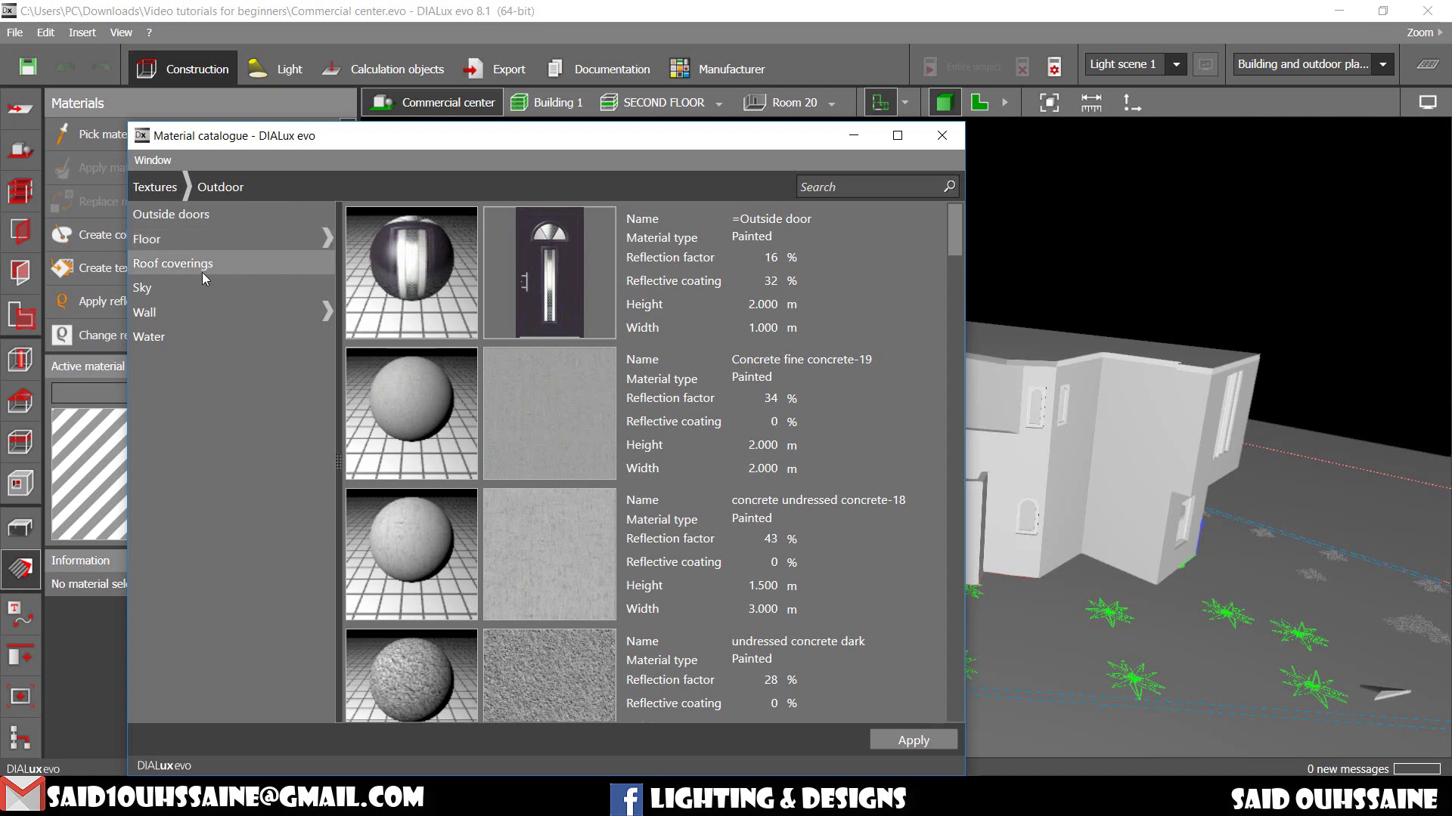
pyautogui.click(208, 331)
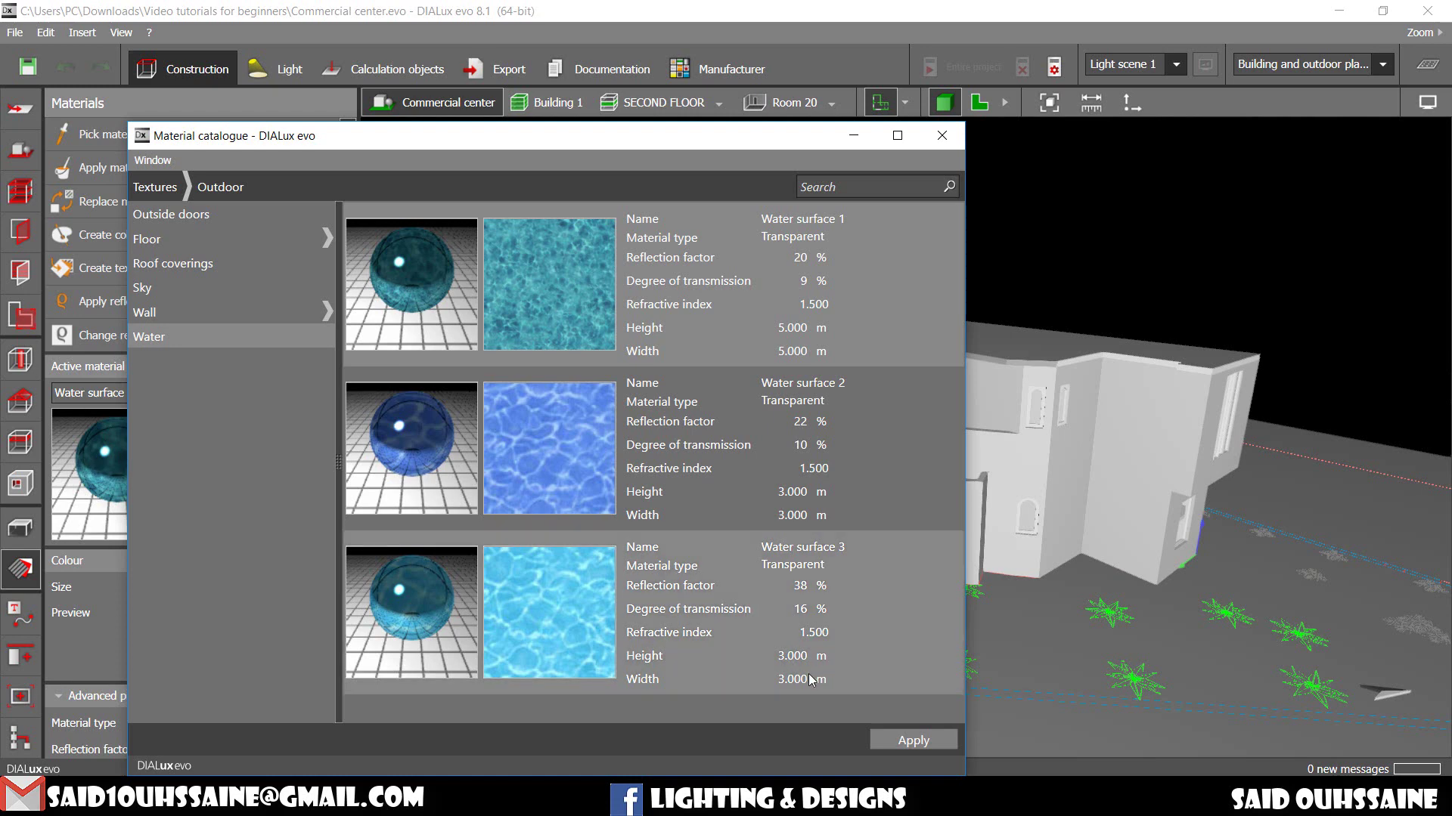
pyautogui.click(932, 742)
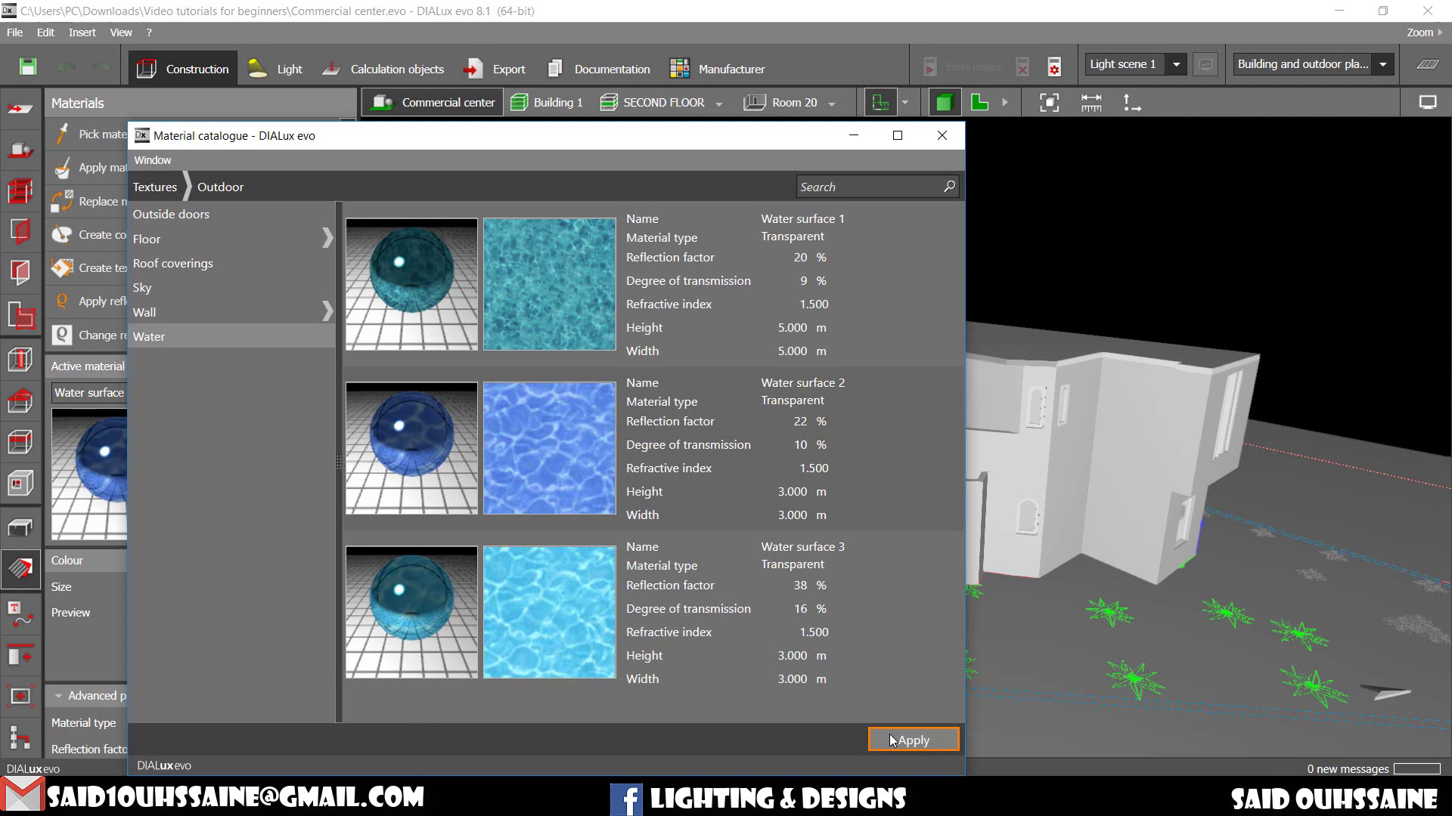
# - Choose the blue texture from Textures > Indoor > Wall > Tiles as active material
pyautogui.click(160, 188)
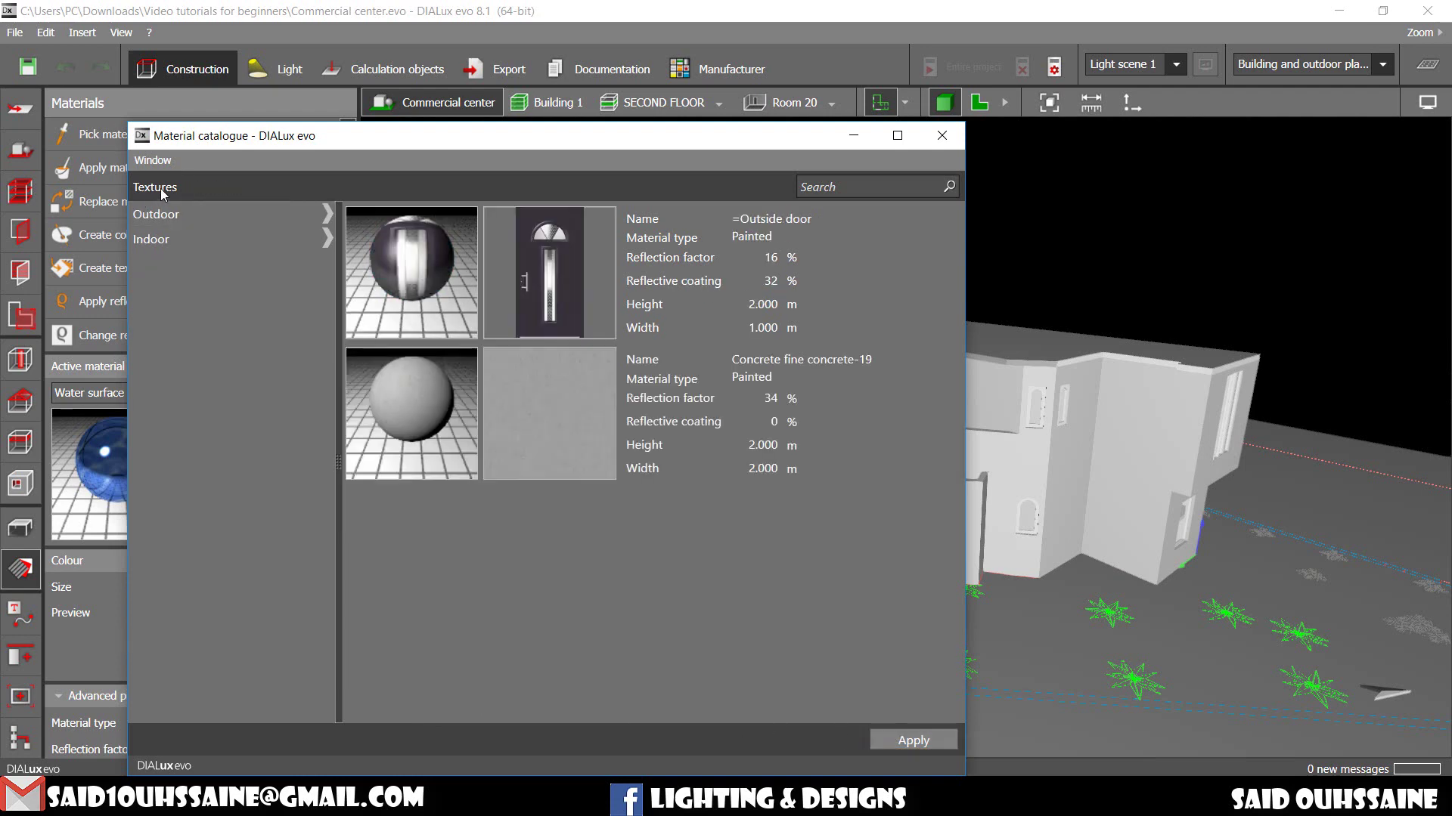
pyautogui.click(190, 235)
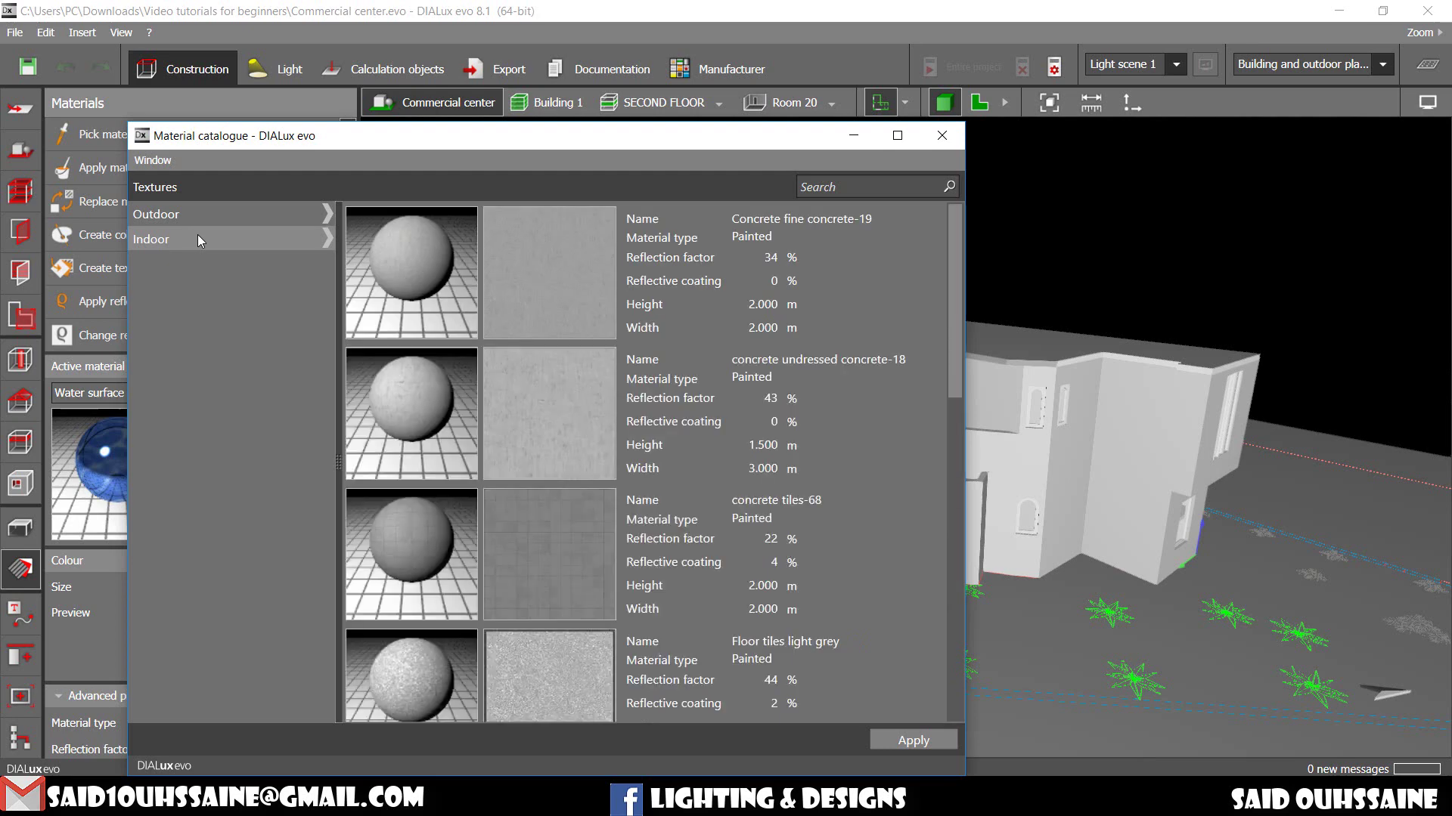
pyautogui.click(322, 238)
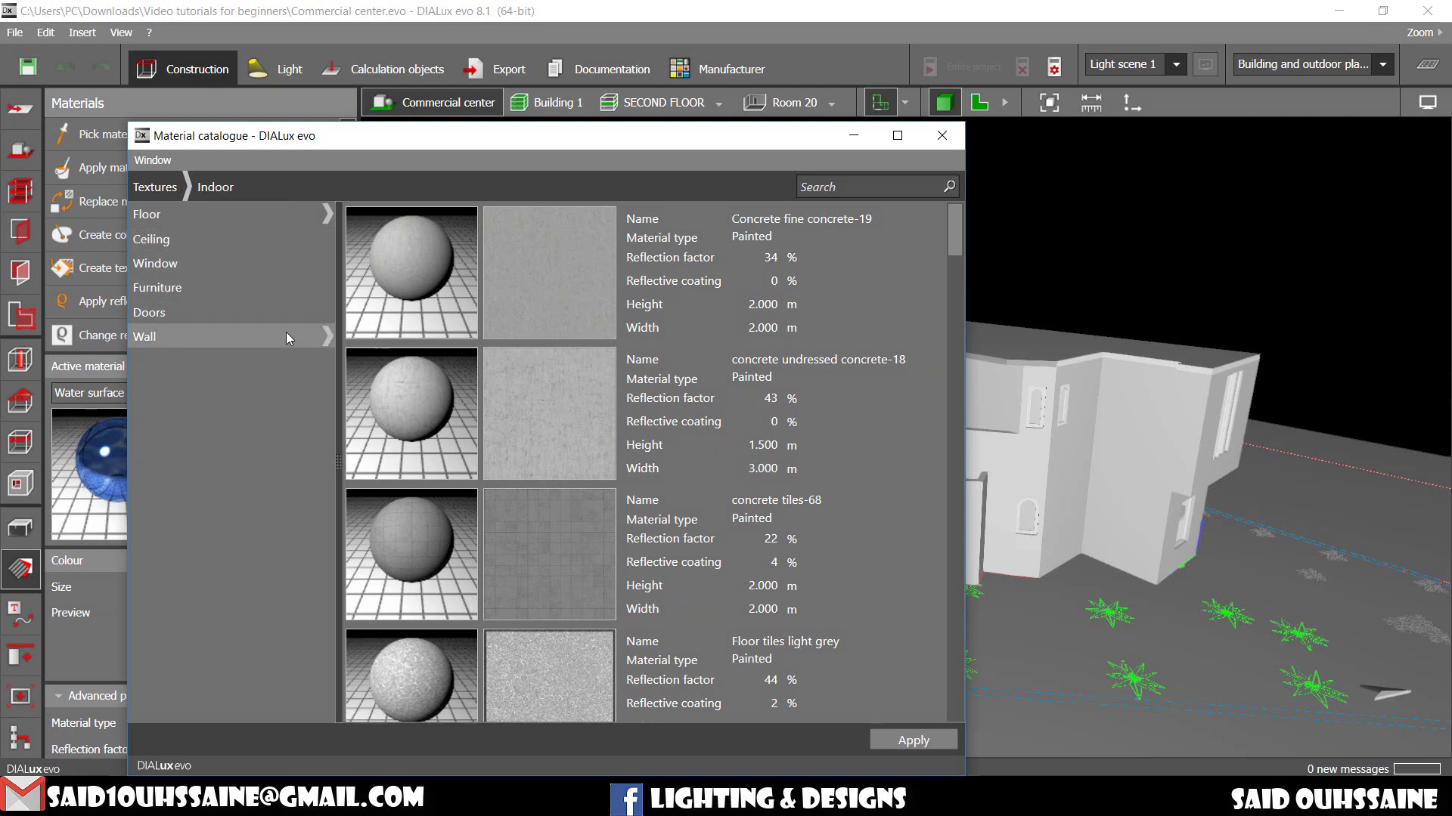
pyautogui.click(322, 337)
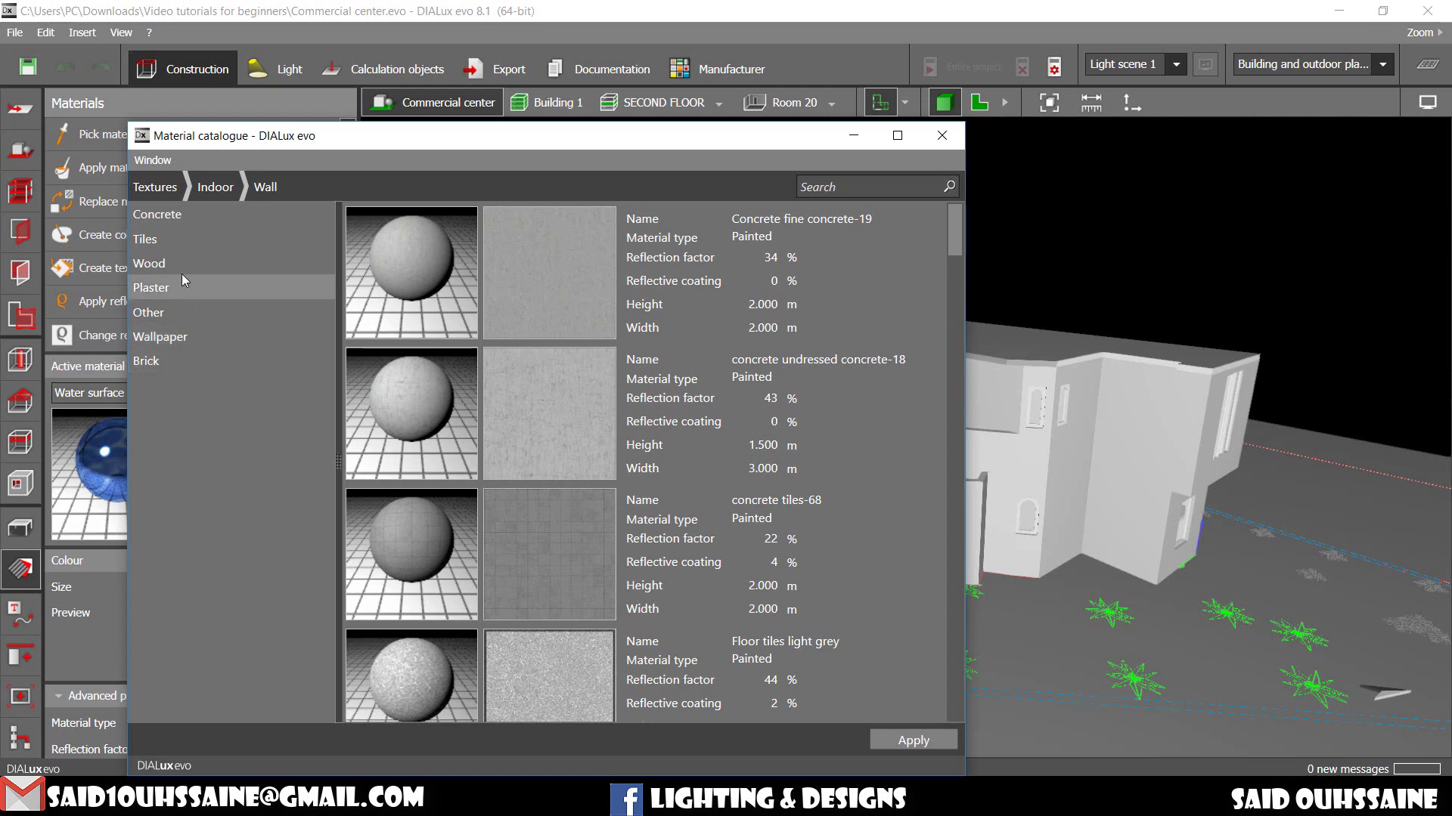
pyautogui.click(192, 221)
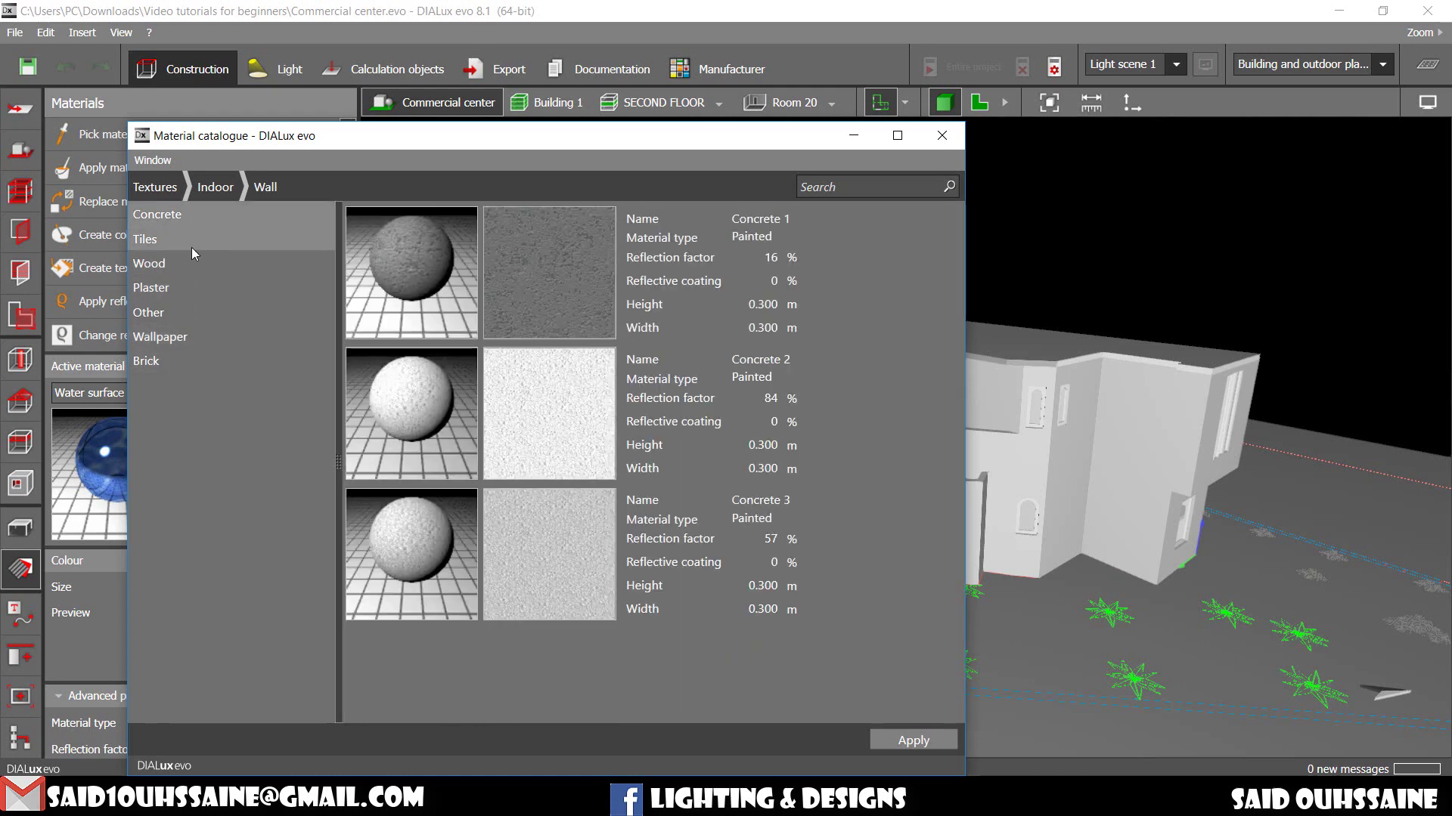
pyautogui.click(190, 244)
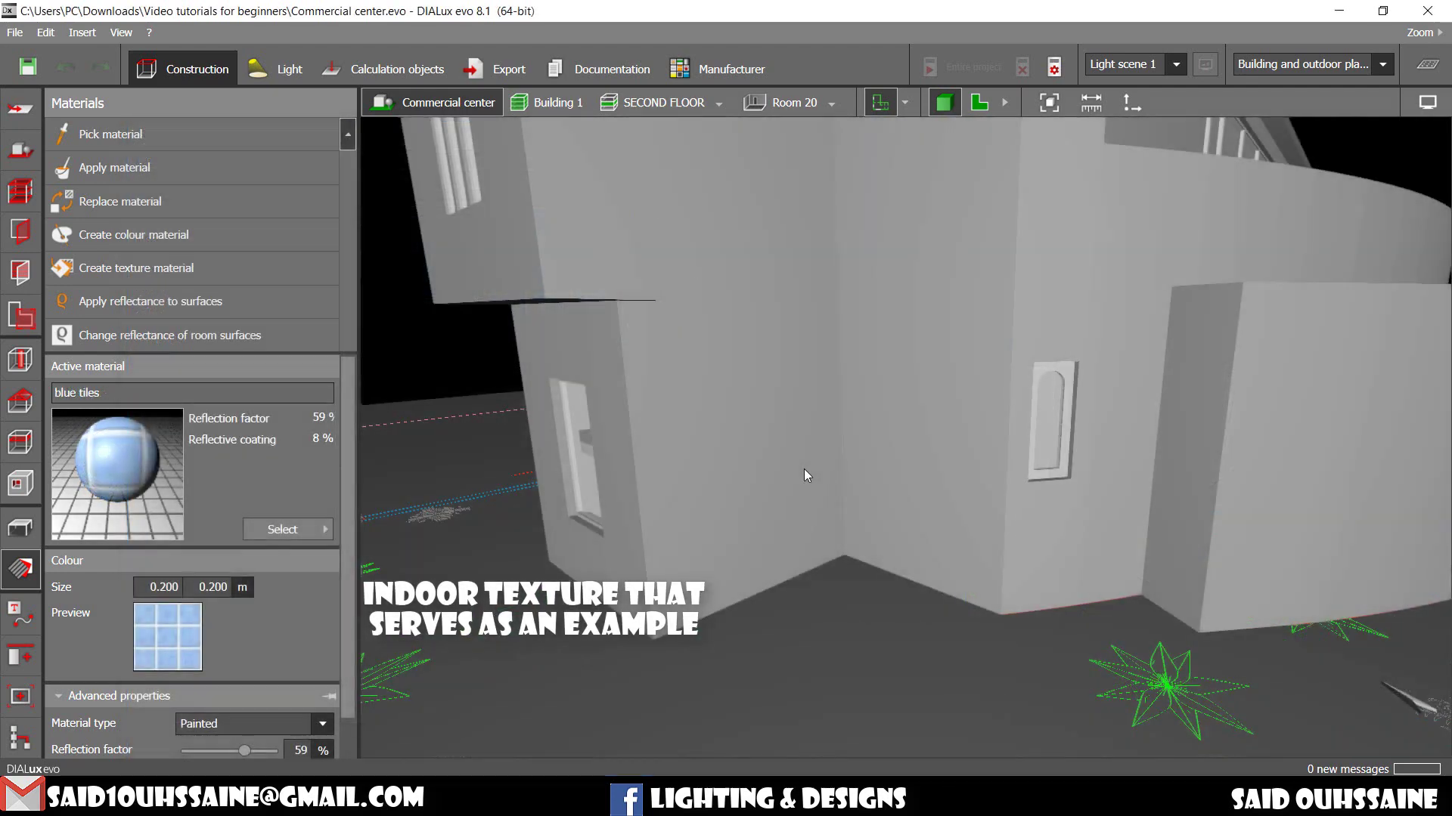
pyautogui.scroll(-2, 803, 475)
# - Paint one exterior wall section of the building with blue tiles
pyautogui.moveTo(853, 356)
pyautogui.mouseDown()
pyautogui.moveTo(886, 398)
pyautogui.moveTo(826, 435)
pyautogui.mouseUp()
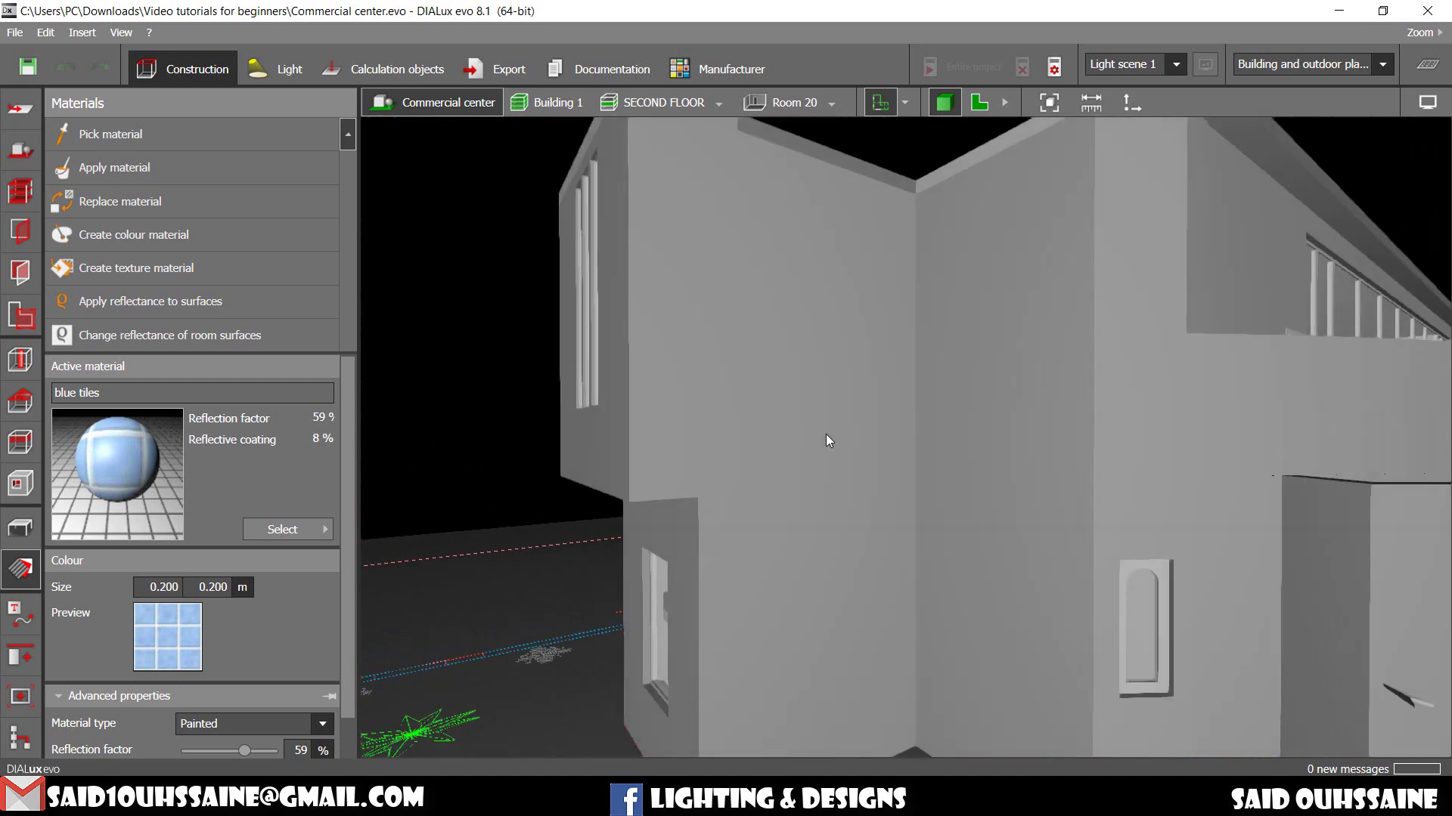
pyautogui.click(195, 168)
pyautogui.click(777, 281)
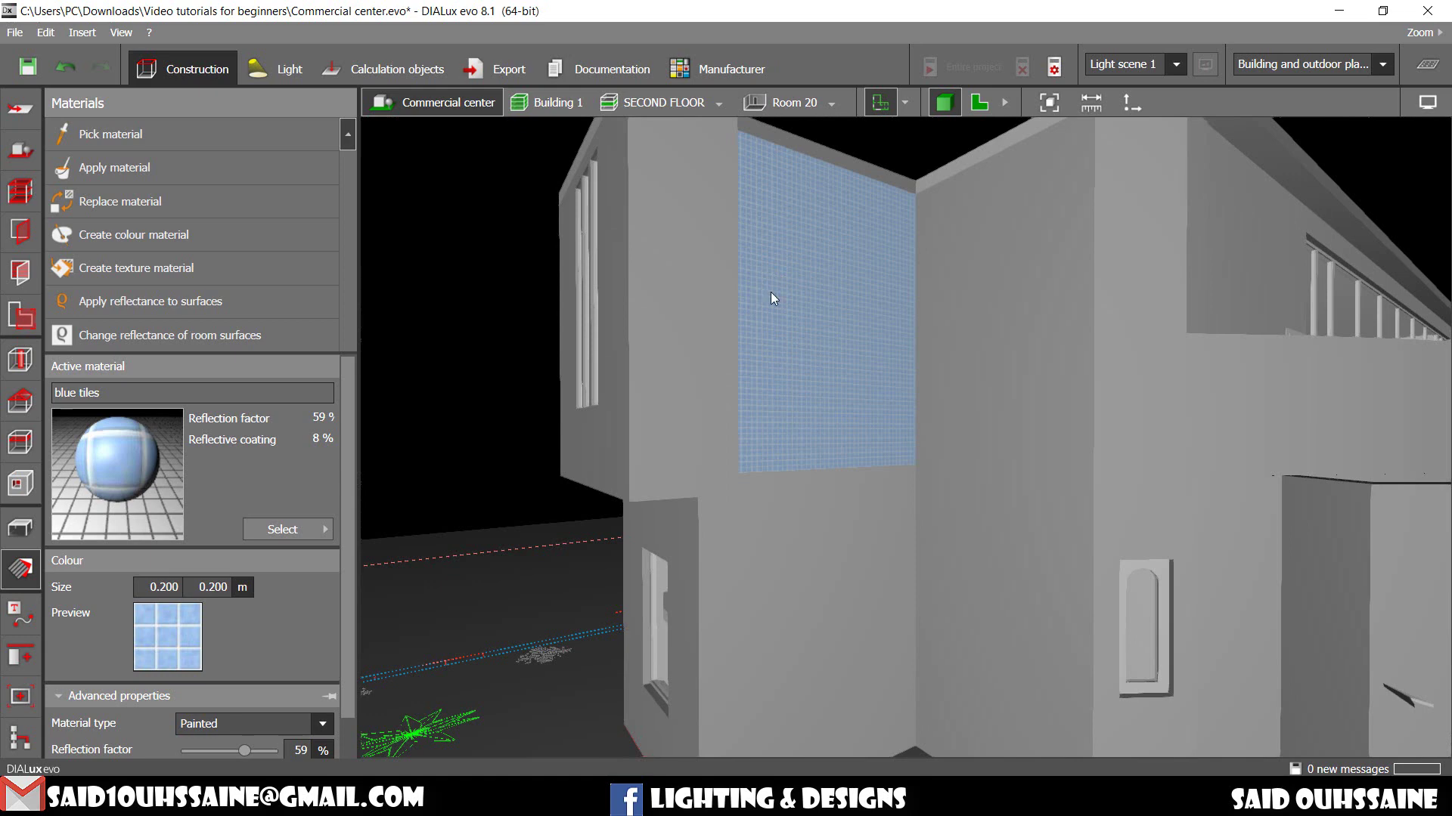
pyautogui.scroll(2, 771, 298)
pyautogui.scroll(2, 771, 367)
pyautogui.scroll(3, 787, 401)
pyautogui.scroll(2, 787, 401)
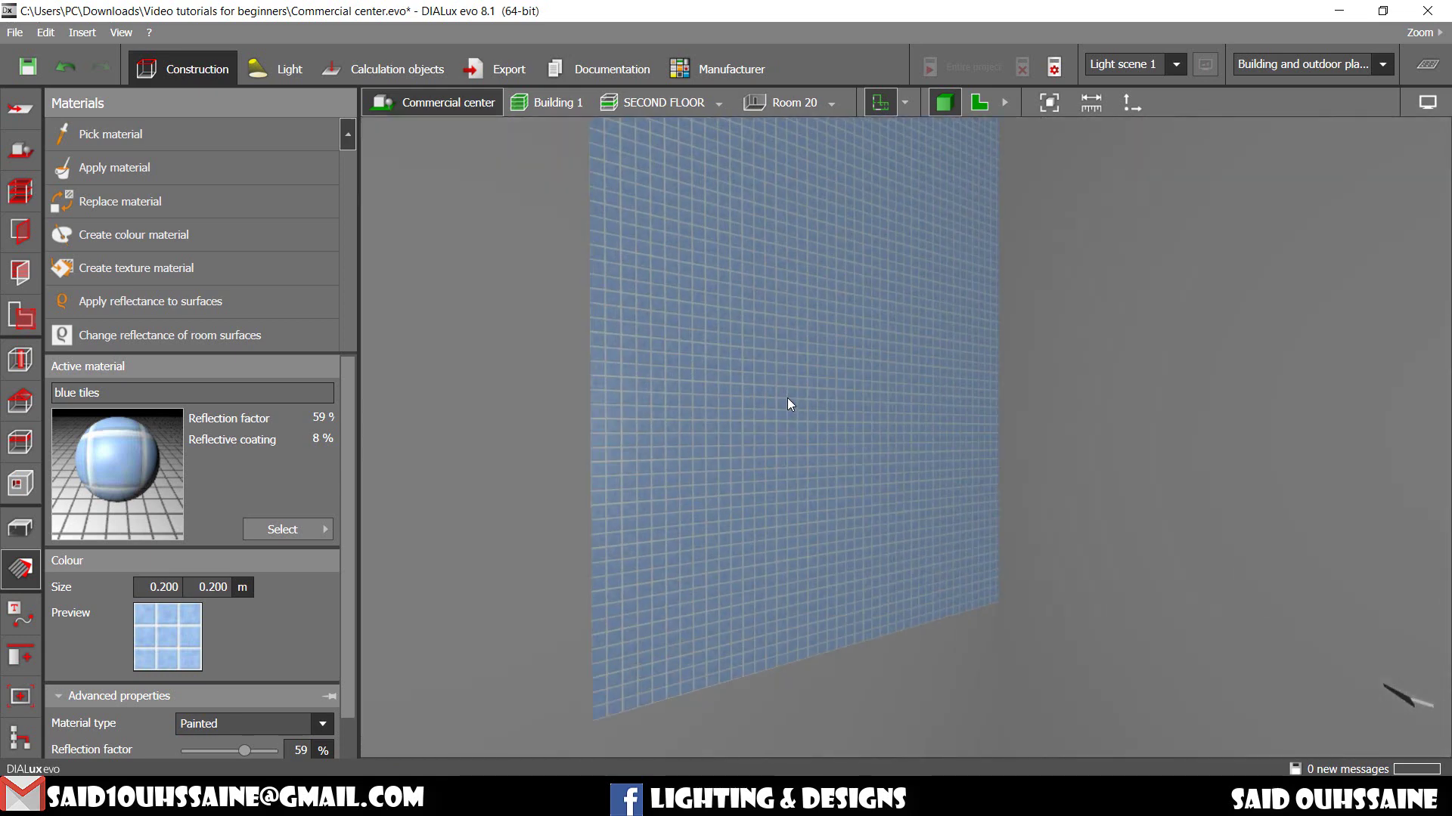
pyautogui.scroll(-2, 787, 398)
pyautogui.scroll(-2, 787, 397)
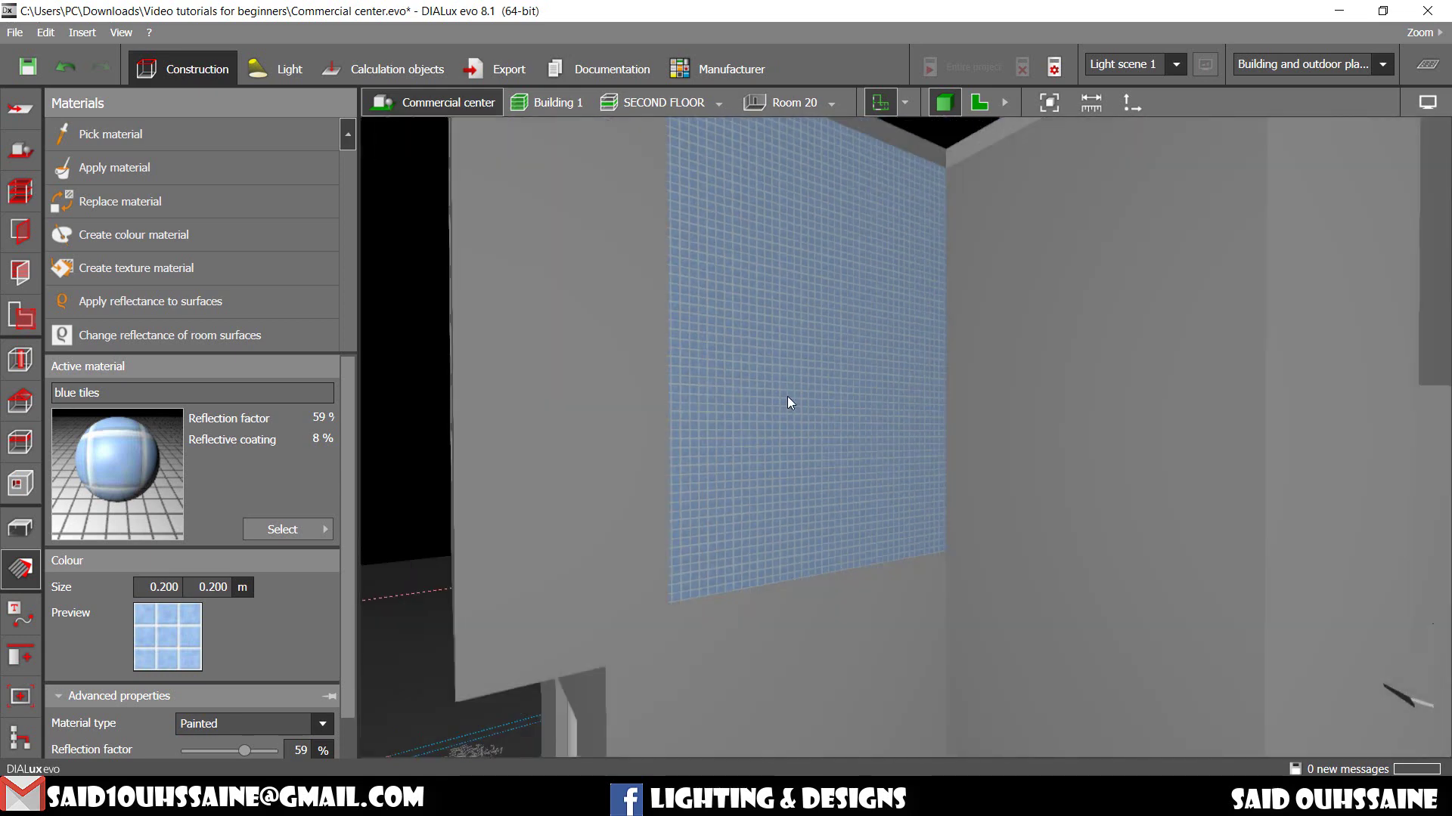
# - Resize the wall's blue tile texture to 2 m wide by 2 m high
pyautogui.click(788, 397)
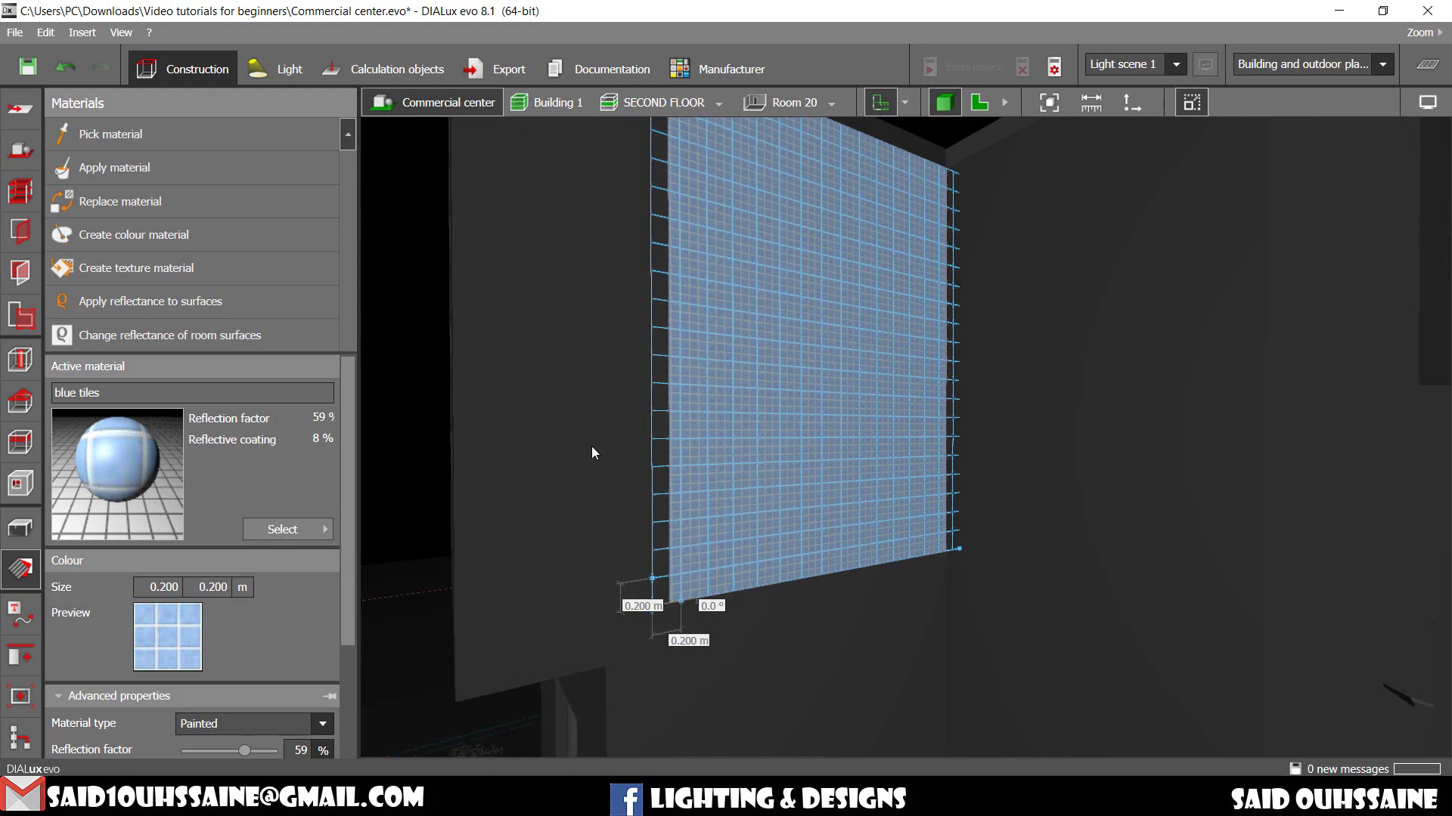
pyautogui.scroll(-1, 592, 452)
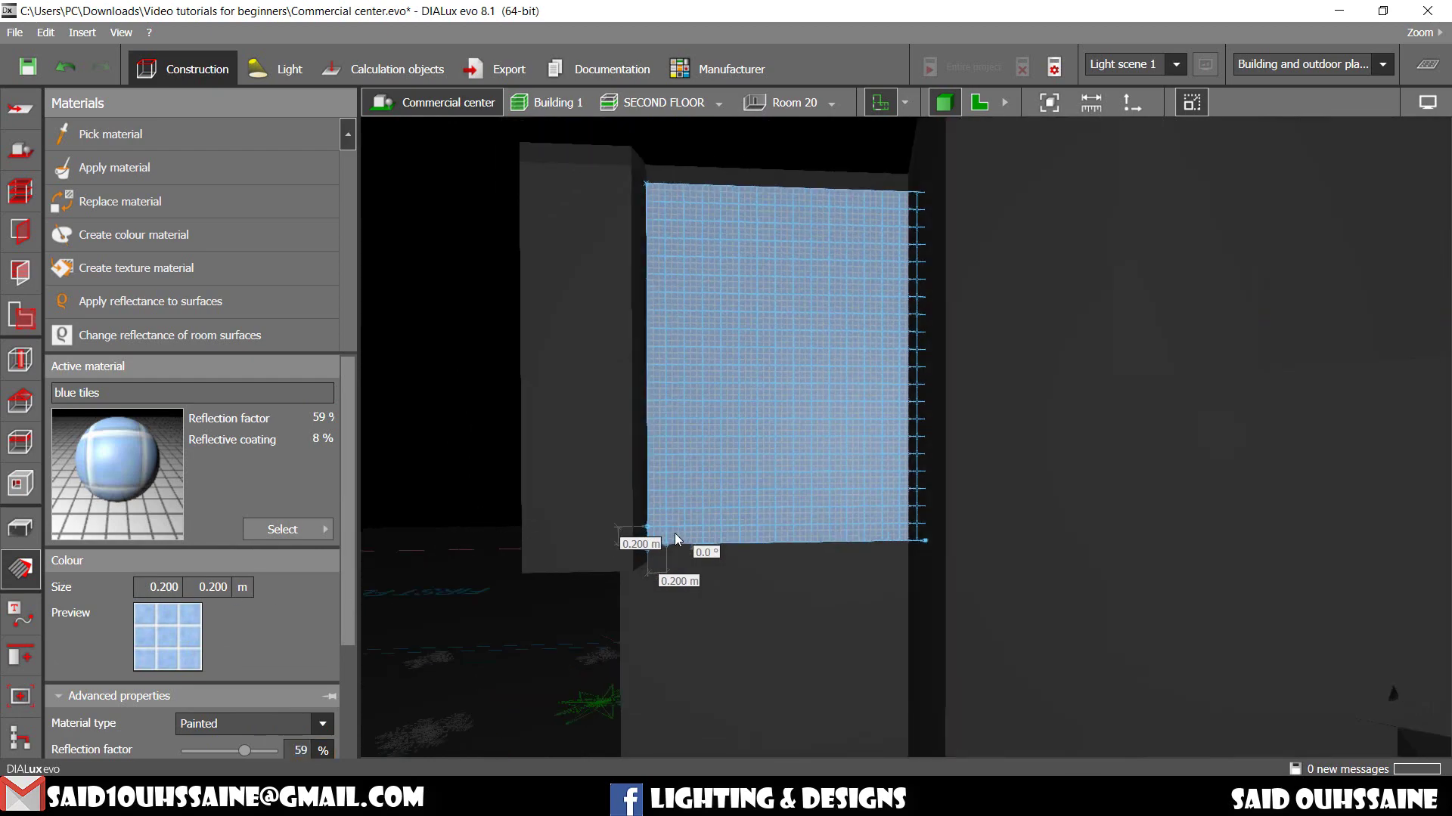
pyautogui.scroll(2, 675, 533)
pyautogui.scroll(-1, 704, 552)
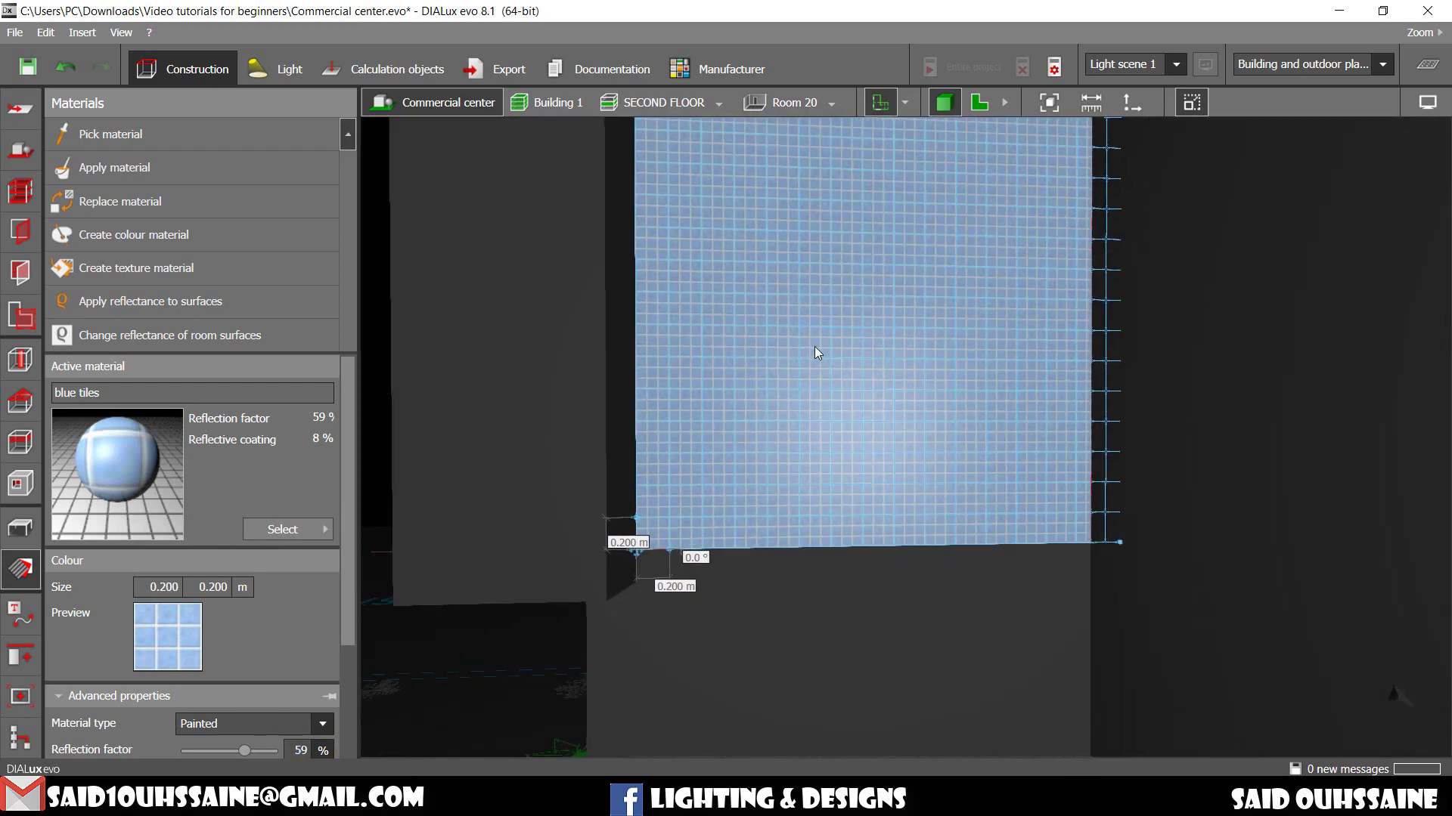
pyautogui.scroll(-1, 837, 282)
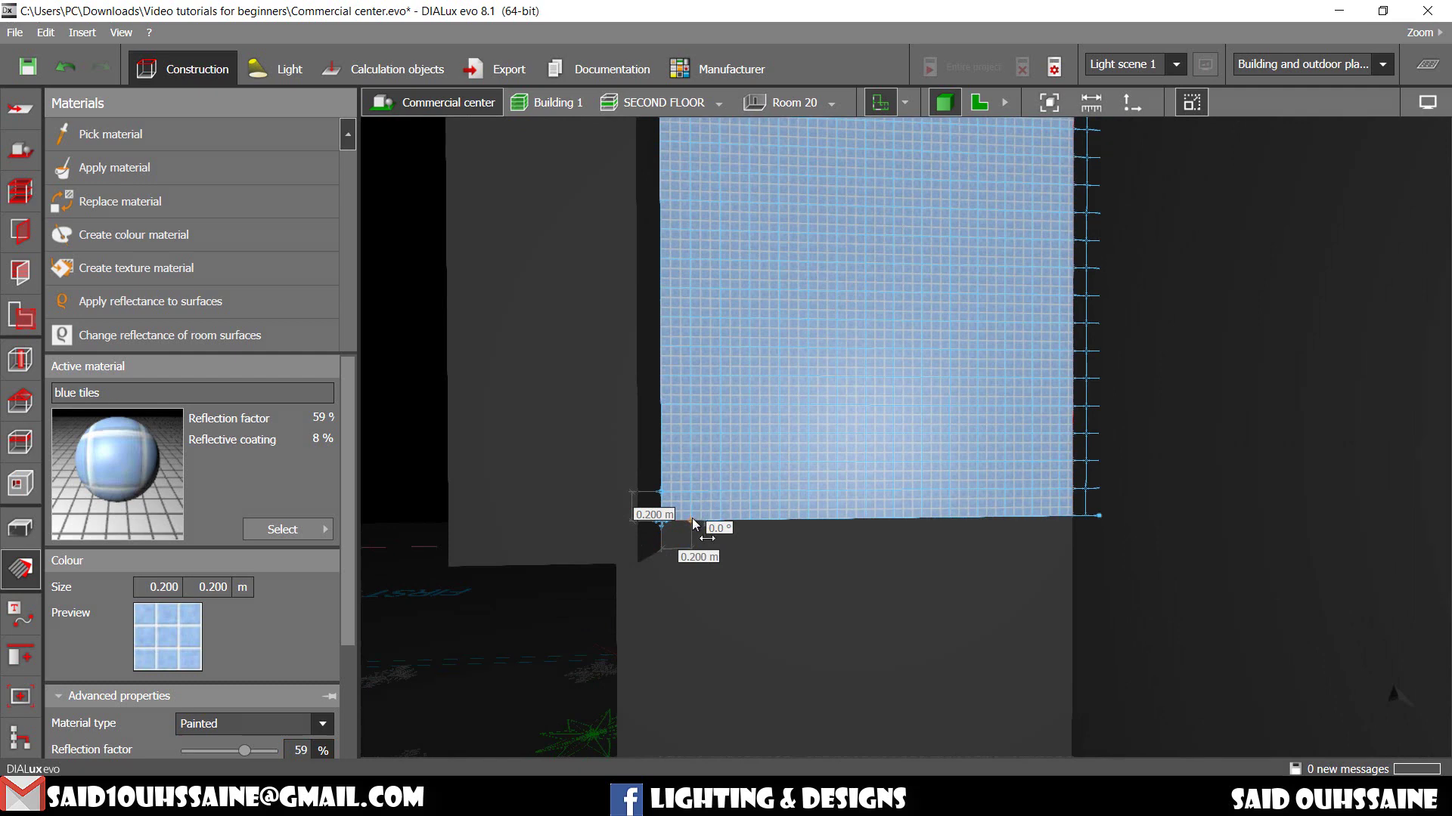
pyautogui.moveTo(693, 519); pyautogui.dragTo(747, 526)
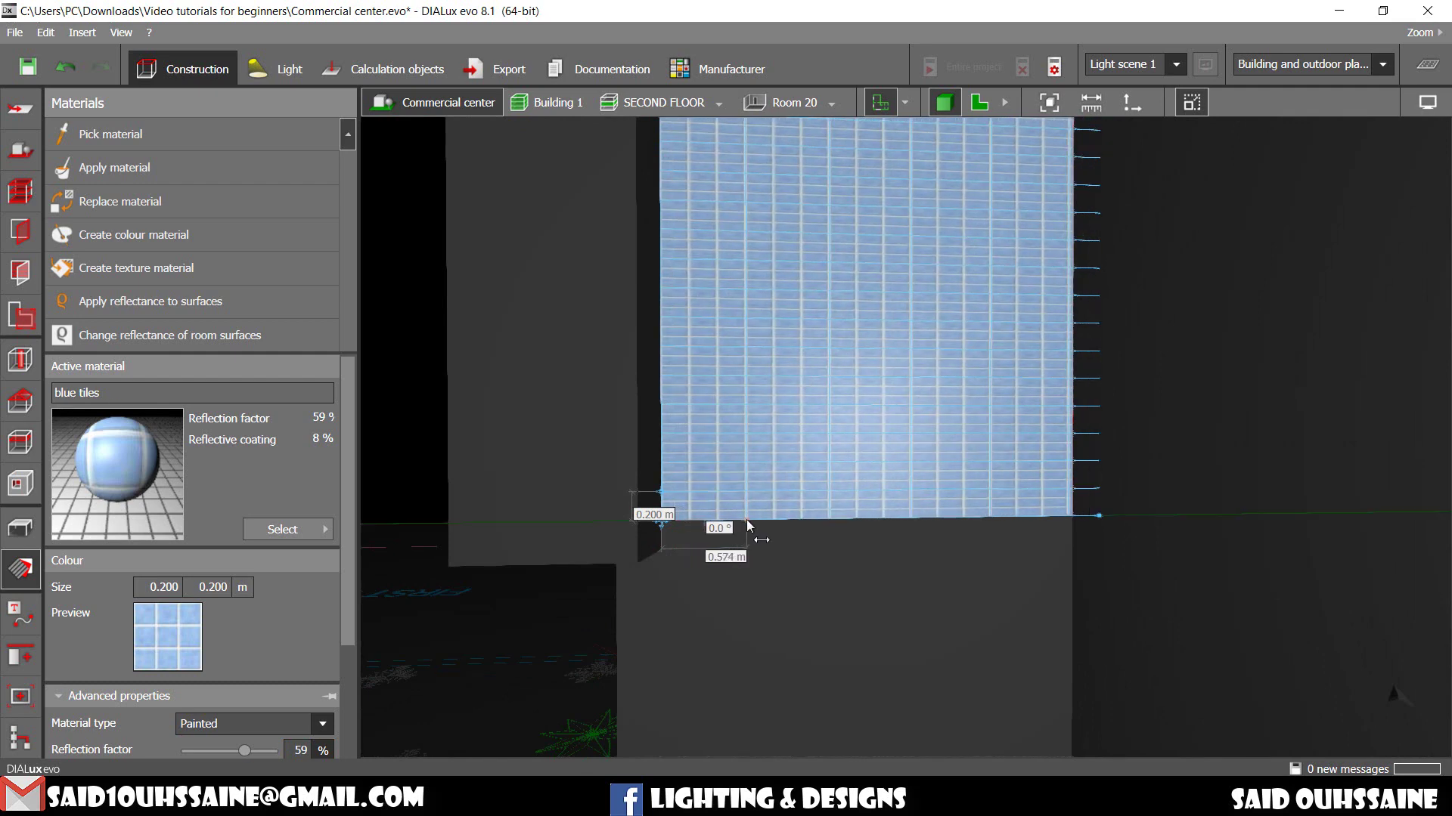
pyautogui.moveTo(746, 525); pyautogui.dragTo(840, 525)
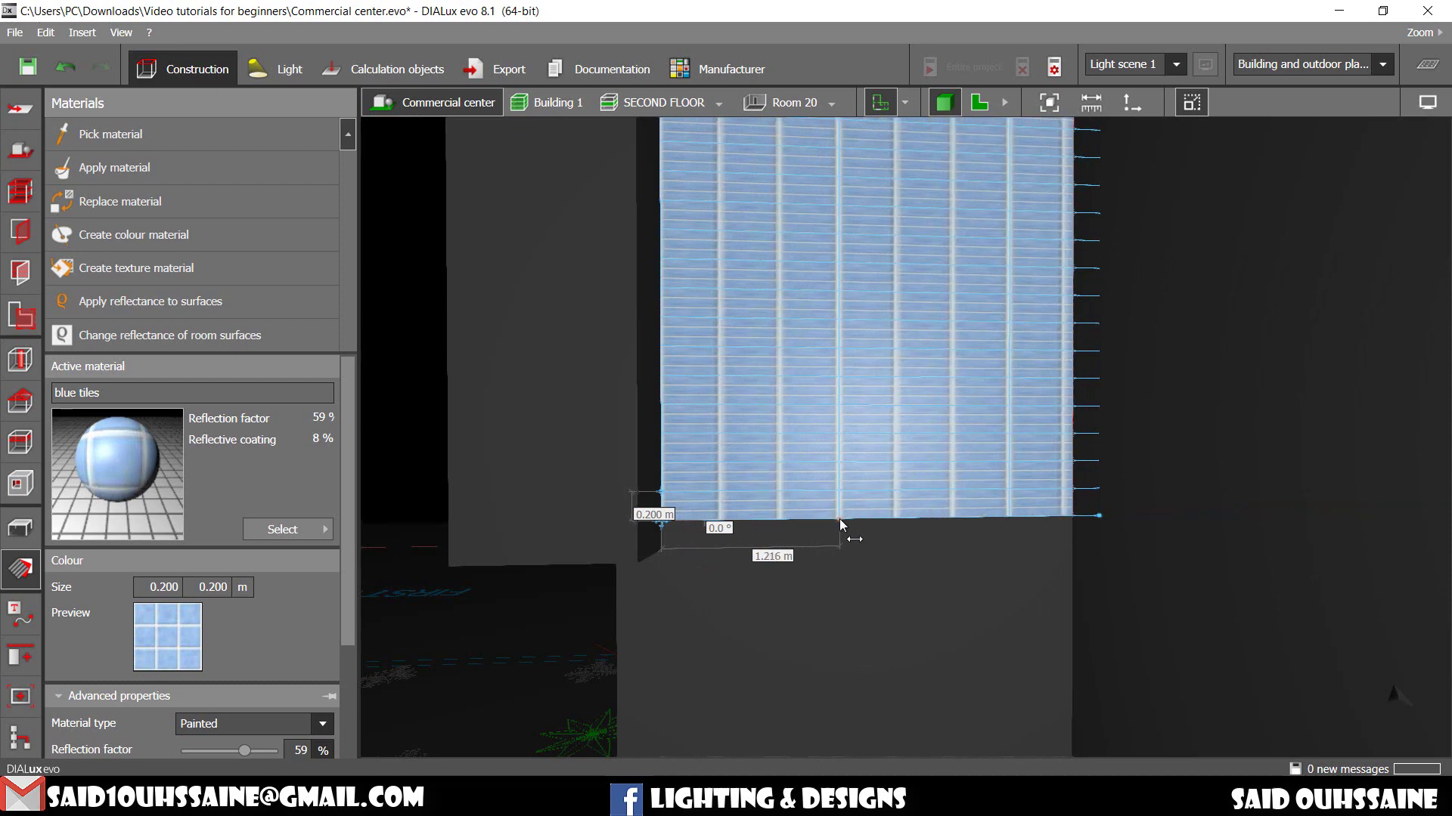
pyautogui.click(776, 556)
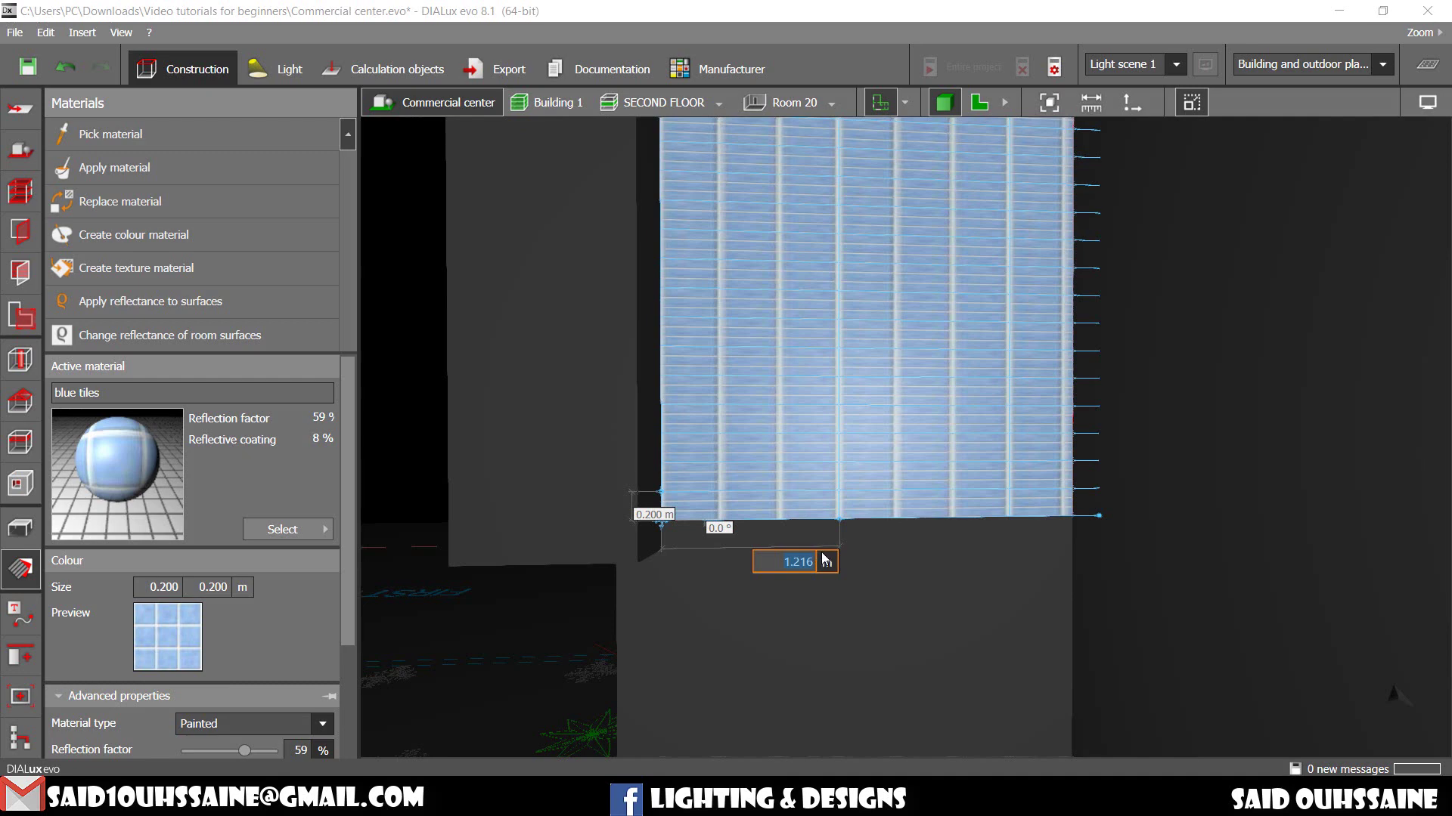
pyautogui.write('2')
pyautogui.press('Return')
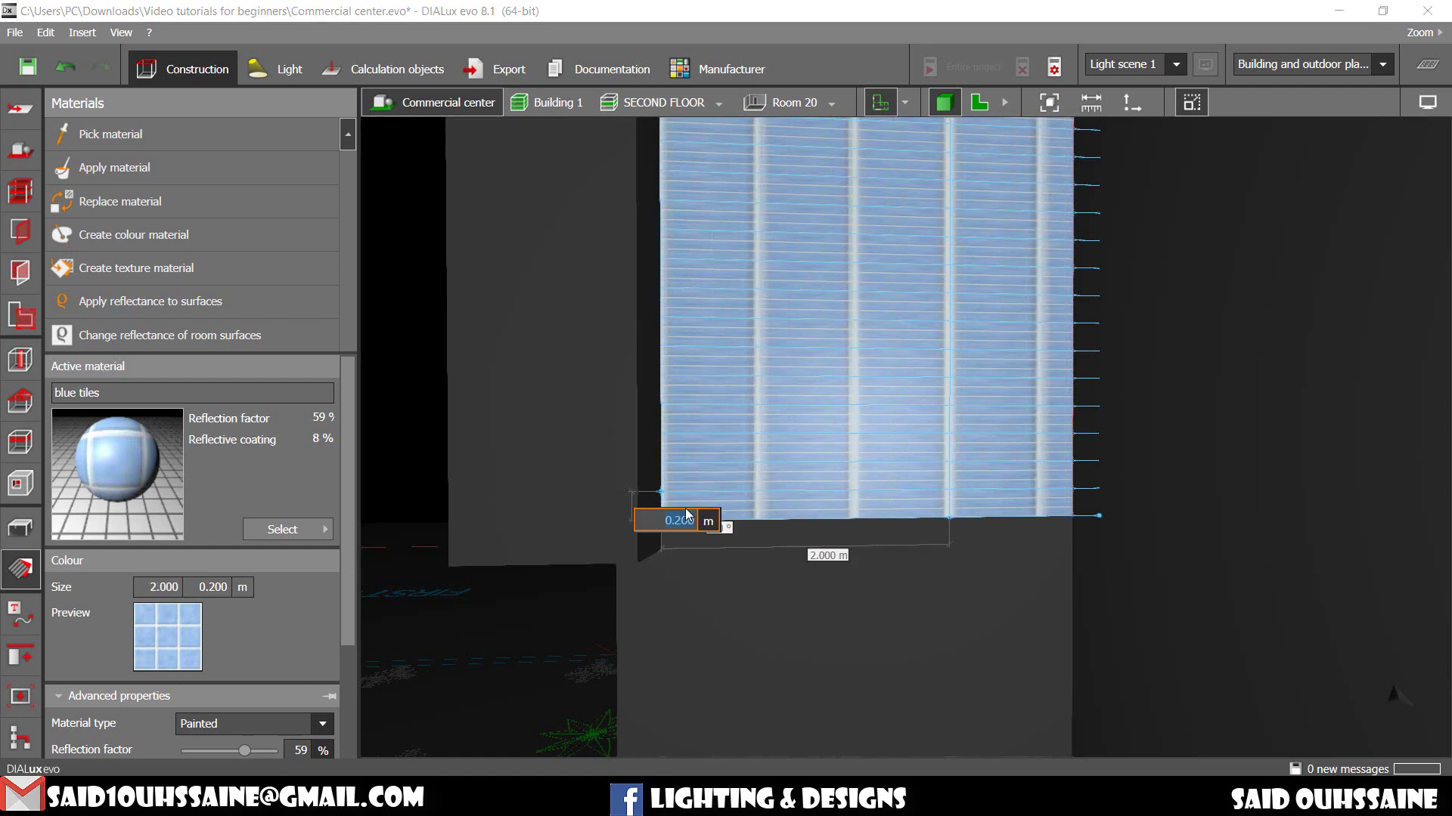
pyautogui.write('2')
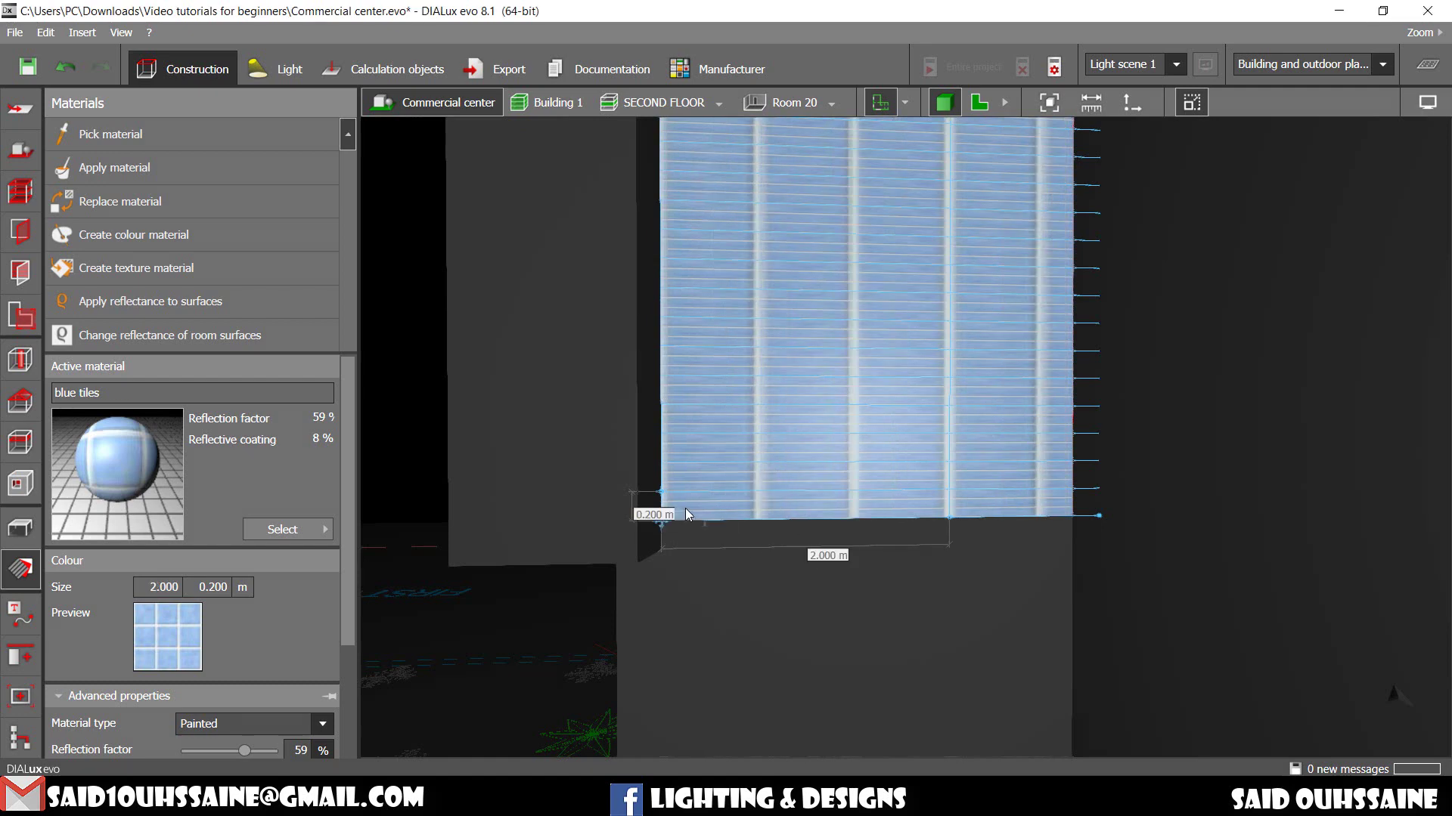
pyautogui.press('Return')
pyautogui.scroll(-3, 533, 626)
pyautogui.scroll(-3, 532, 627)
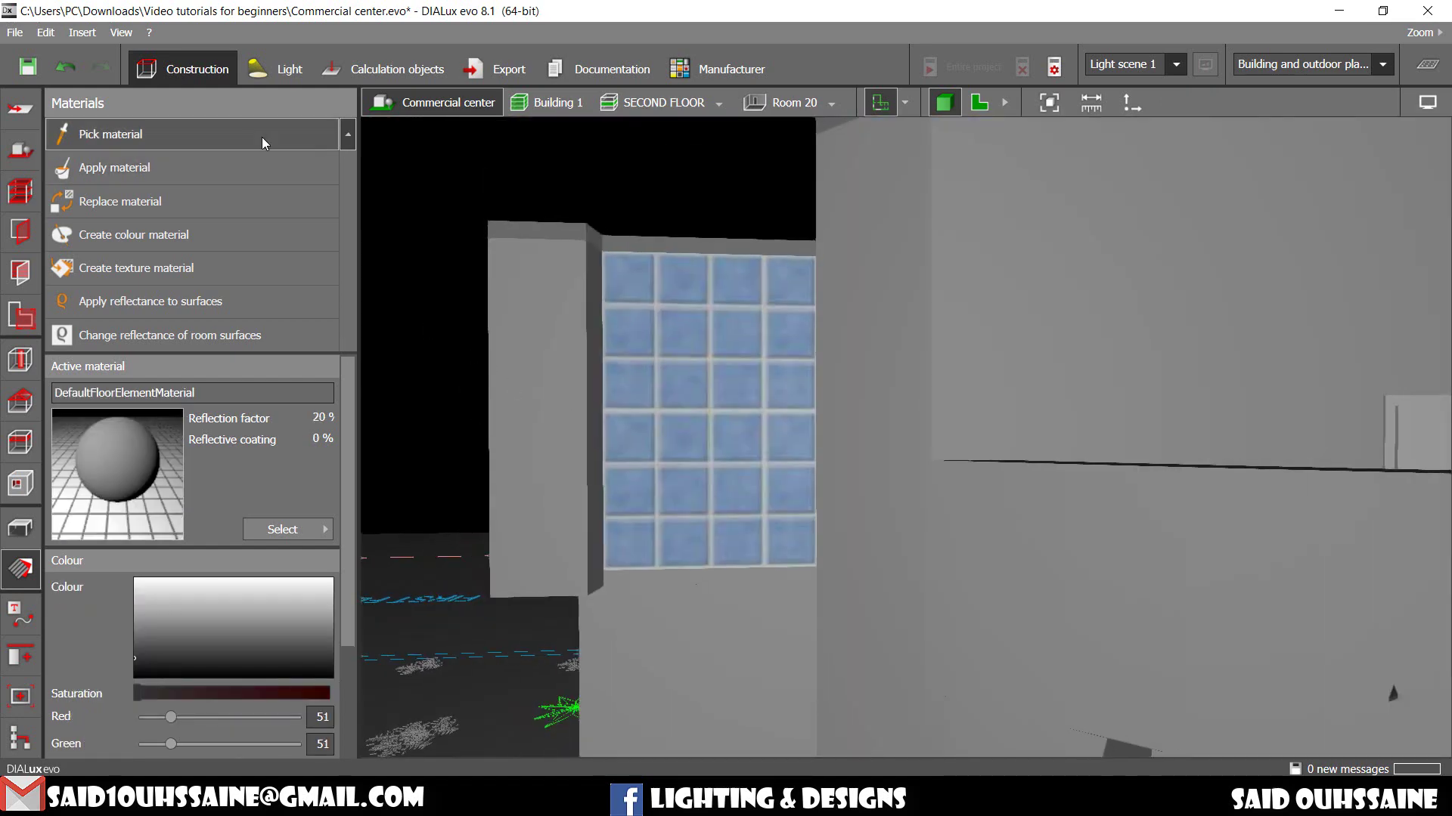
# - Pick the resized 2 m blue tiles material from the glass-block window wall
pyautogui.moveTo(465, 584)
pyautogui.mouseDown()
pyautogui.moveTo(603, 551)
pyautogui.moveTo(736, 582)
pyautogui.mouseUp()
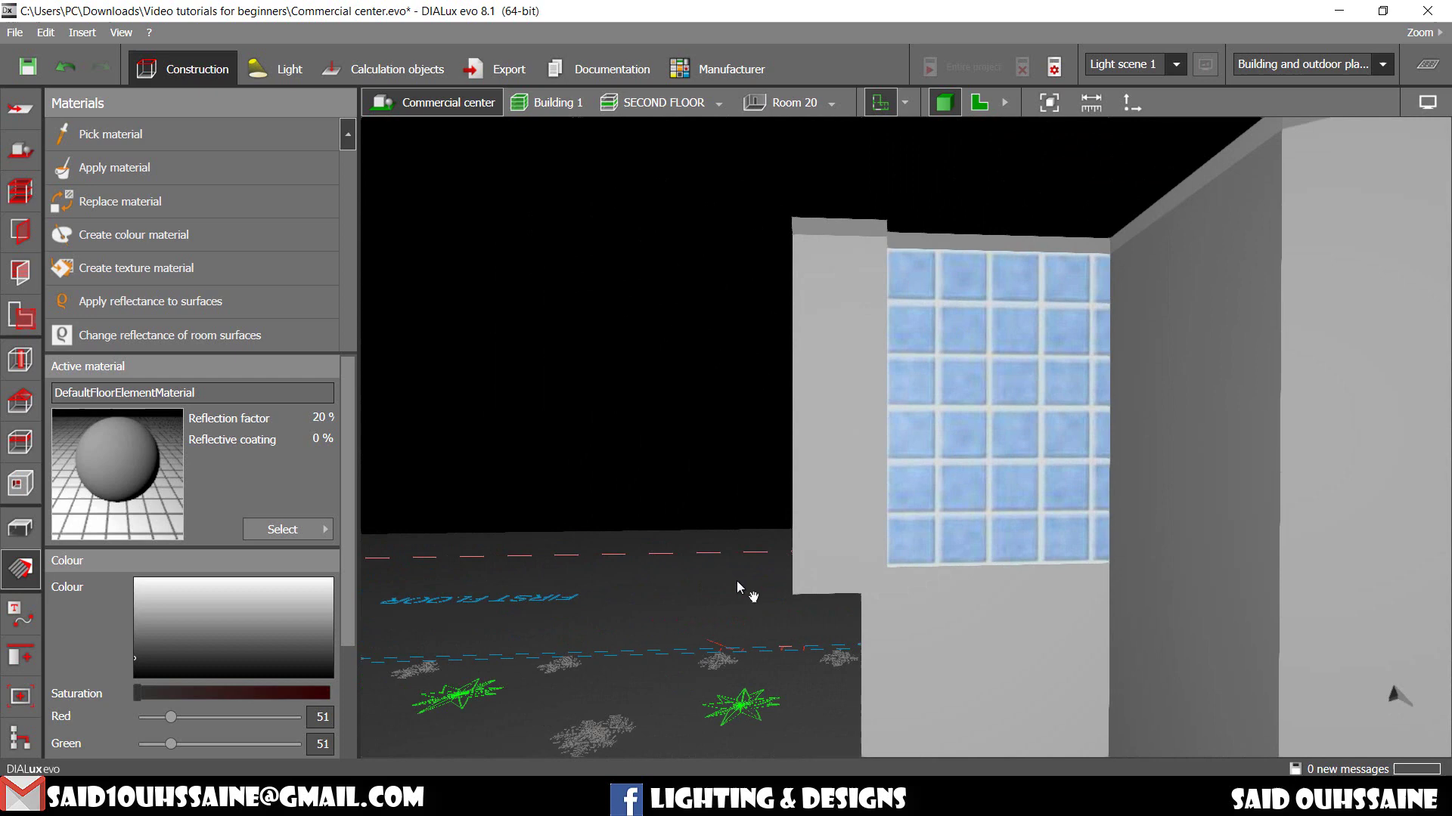
pyautogui.moveTo(700, 635)
pyautogui.mouseDown()
pyautogui.moveTo(681, 583)
pyautogui.moveTo(654, 587)
pyautogui.moveTo(743, 606)
pyautogui.mouseUp()
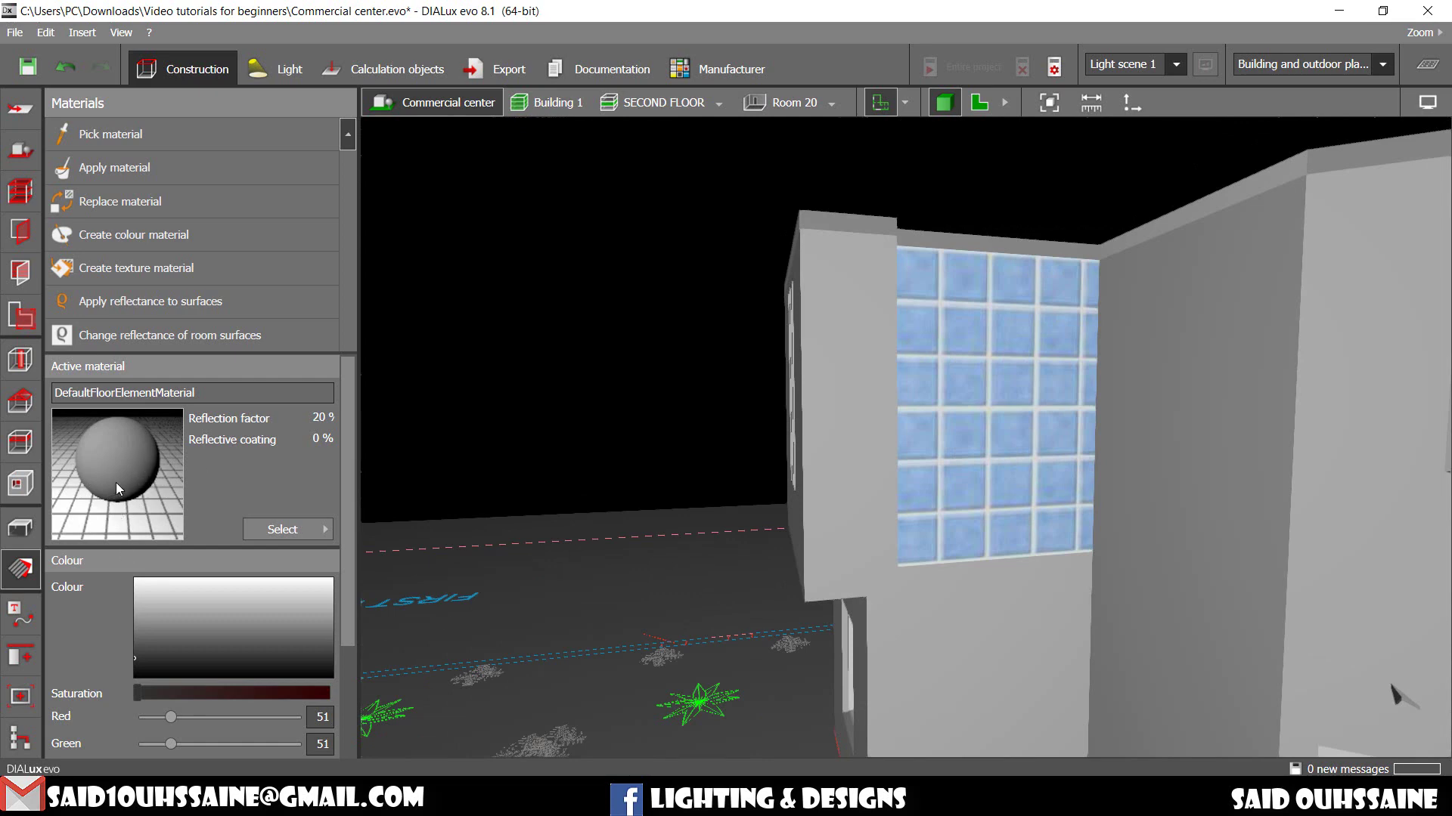
pyautogui.click(183, 138)
pyautogui.click(977, 338)
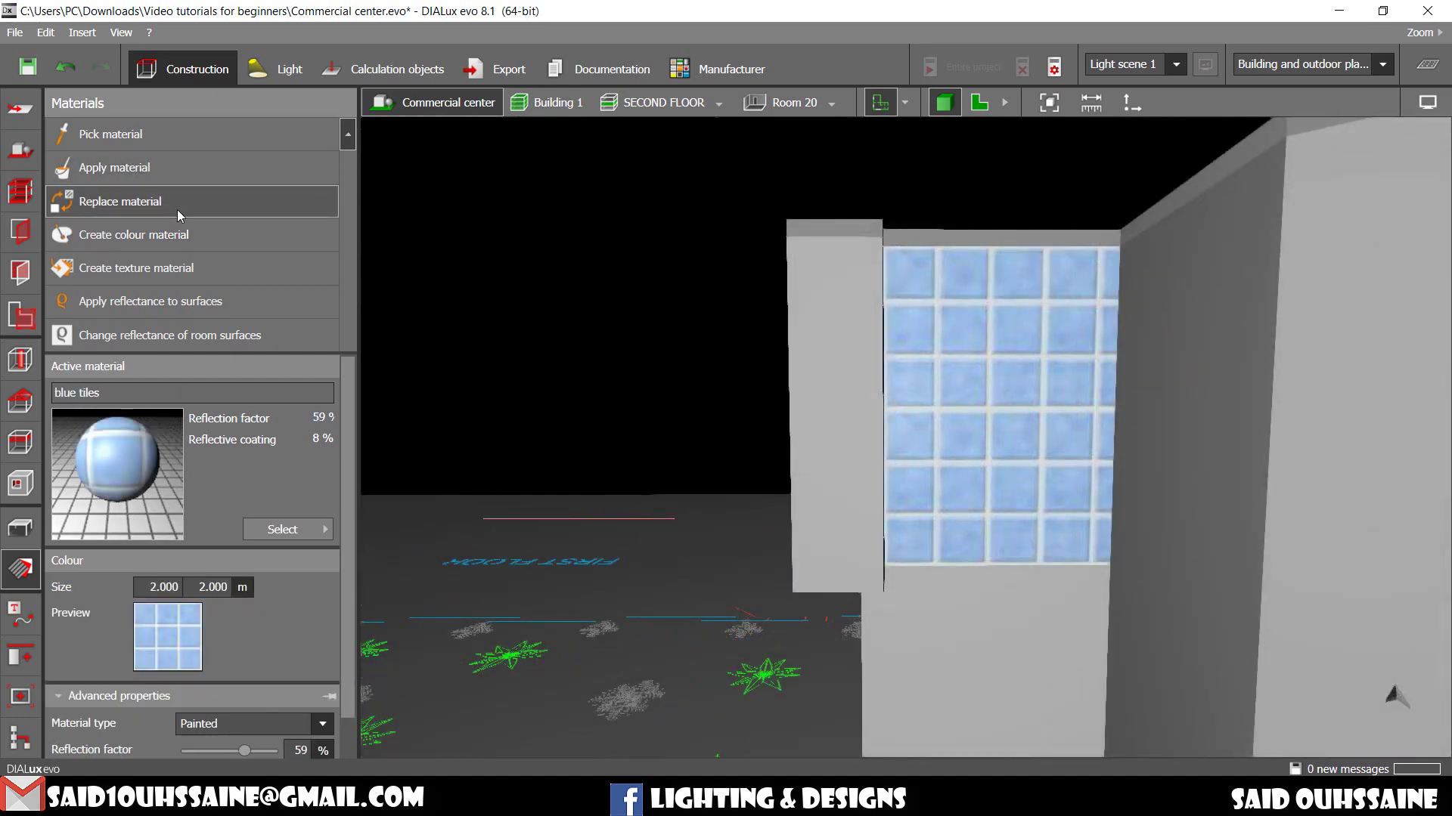
# - Apply the 2 m blue tiles to all exterior walls, including the curved facade
pyautogui.moveTo(810, 398)
pyautogui.mouseDown()
pyautogui.moveTo(726, 364)
pyautogui.moveTo(876, 360)
pyautogui.mouseUp()
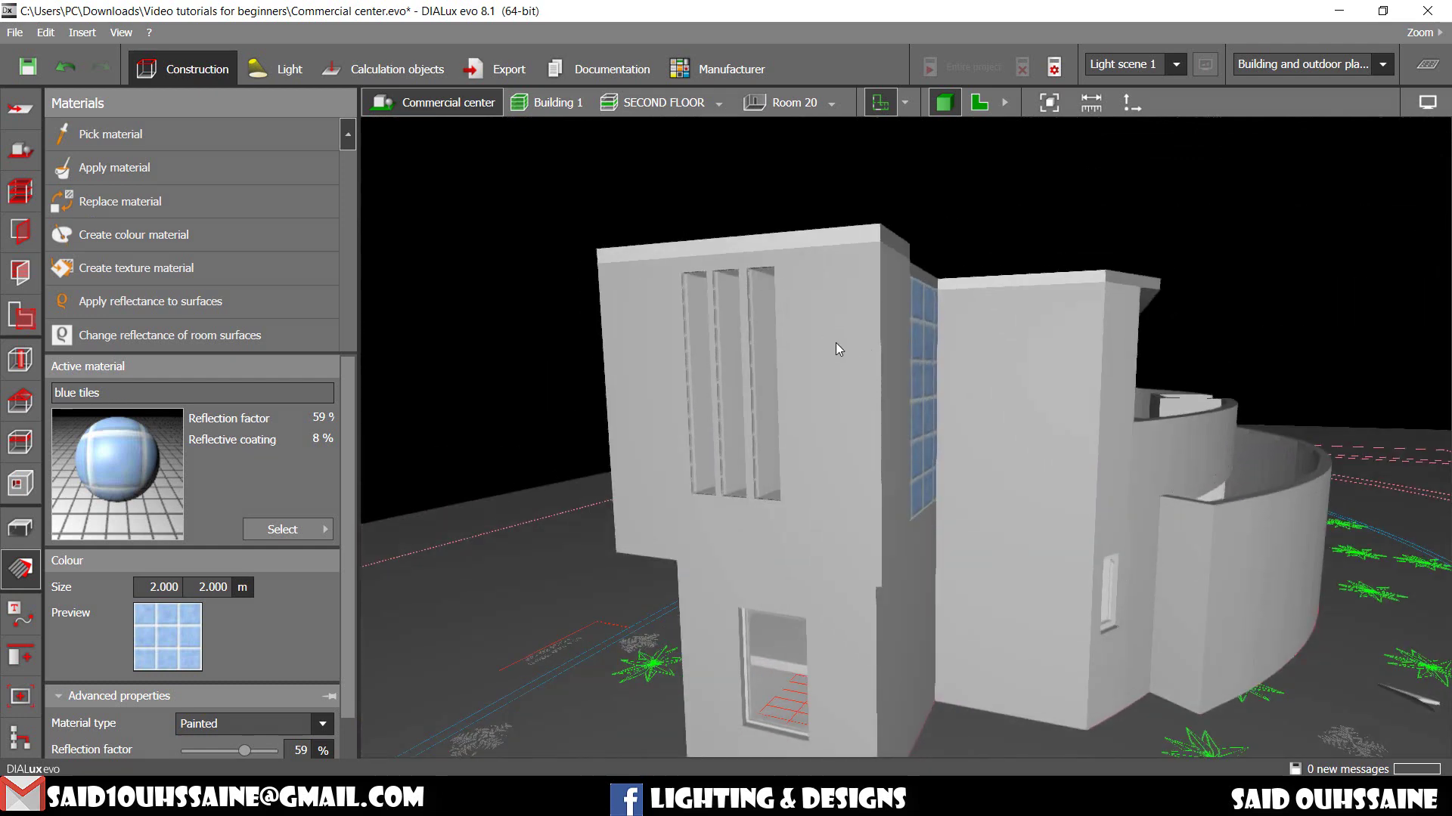
pyautogui.moveTo(835, 342); pyautogui.dragTo(797, 352, button='middle')
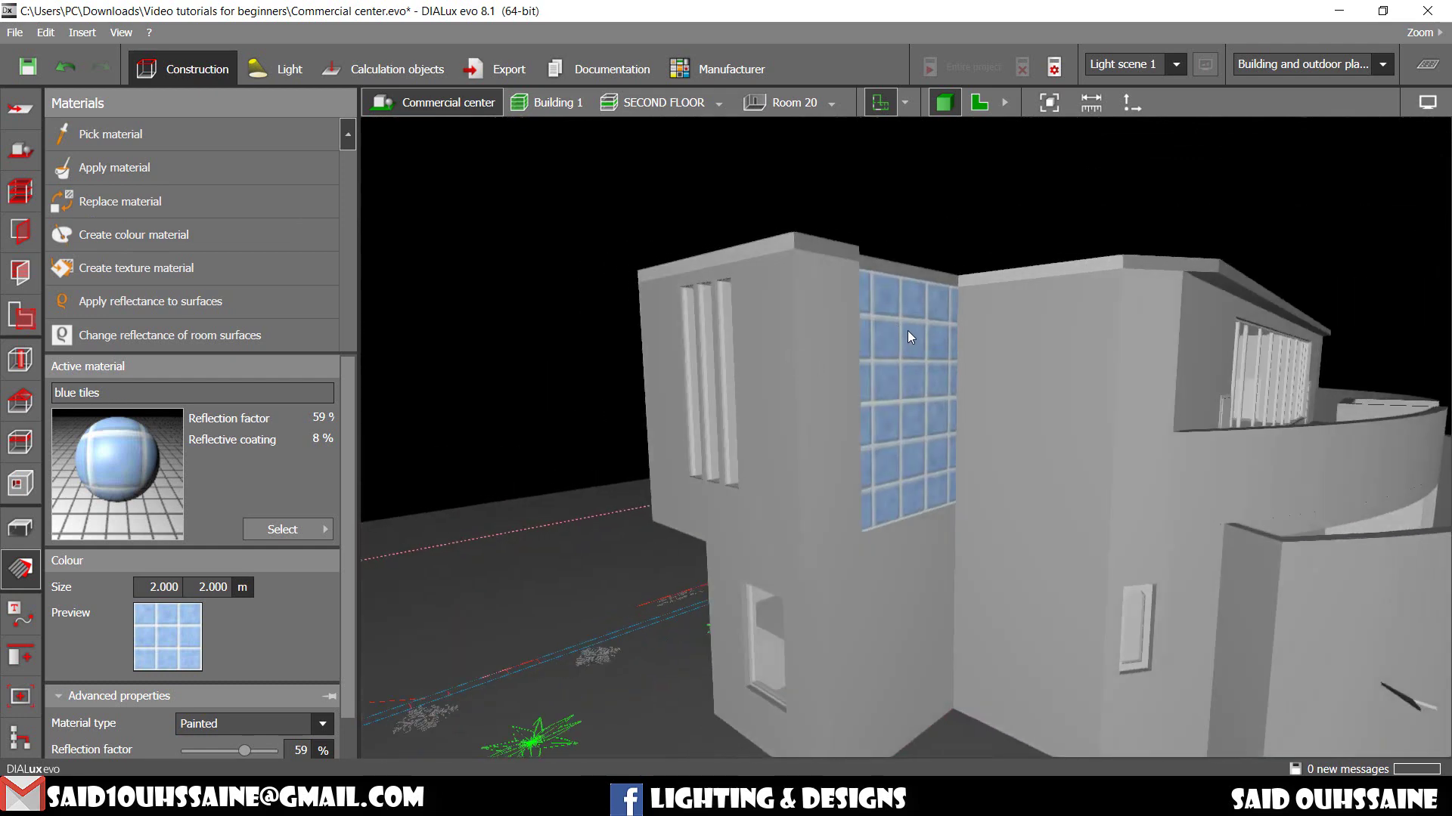
pyautogui.moveTo(902, 354); pyautogui.dragTo(859, 375, button='middle')
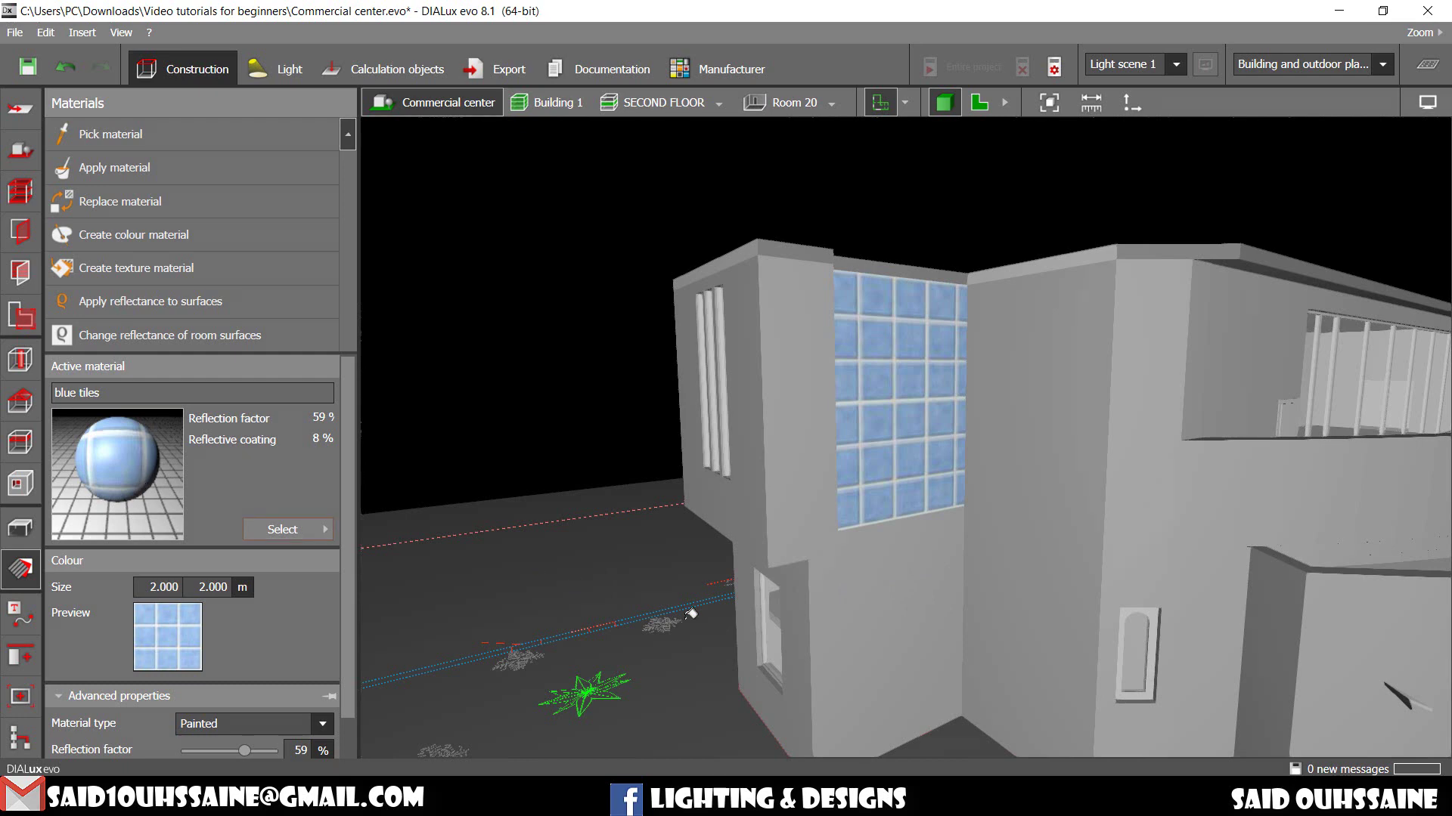
pyautogui.click(923, 574)
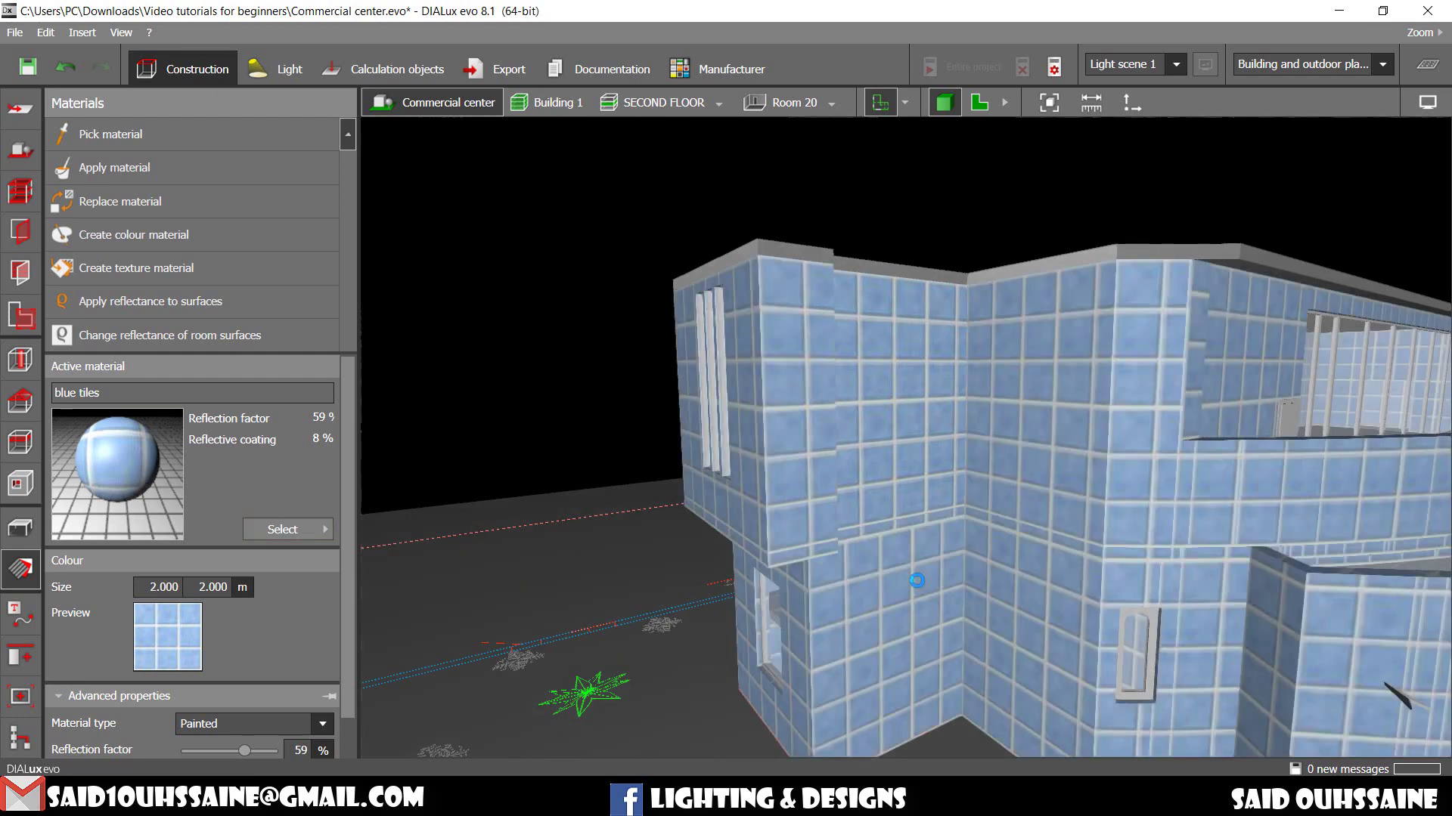
pyautogui.scroll(-3, 815, 580)
pyautogui.scroll(-5, 1015, 578)
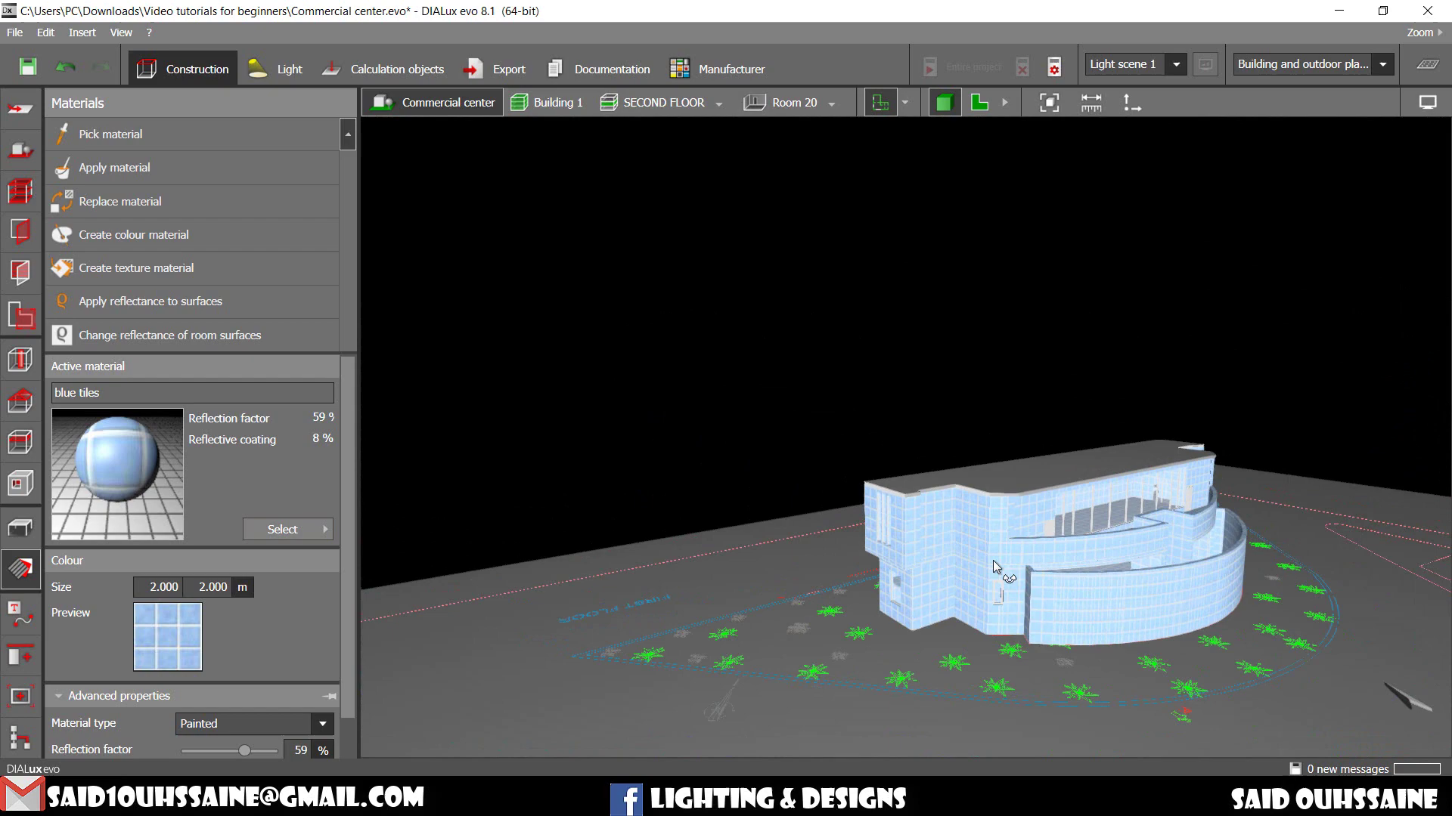
pyautogui.moveTo(993, 561); pyautogui.dragTo(1007, 534)
pyautogui.scroll(2, 904, 566)
pyautogui.scroll(3, 919, 580)
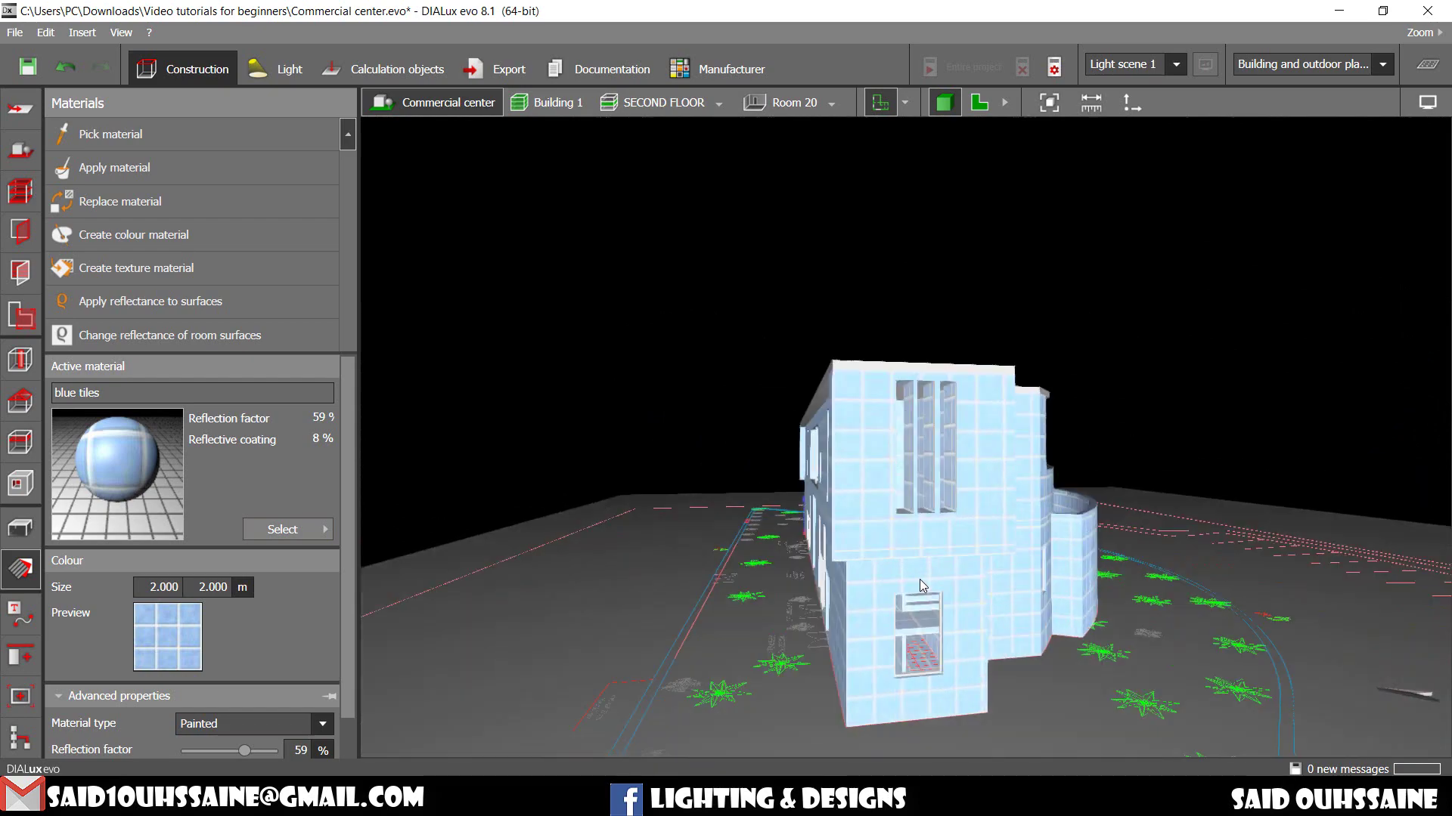
pyautogui.scroll(3, 920, 579)
pyautogui.scroll(-3, 920, 579)
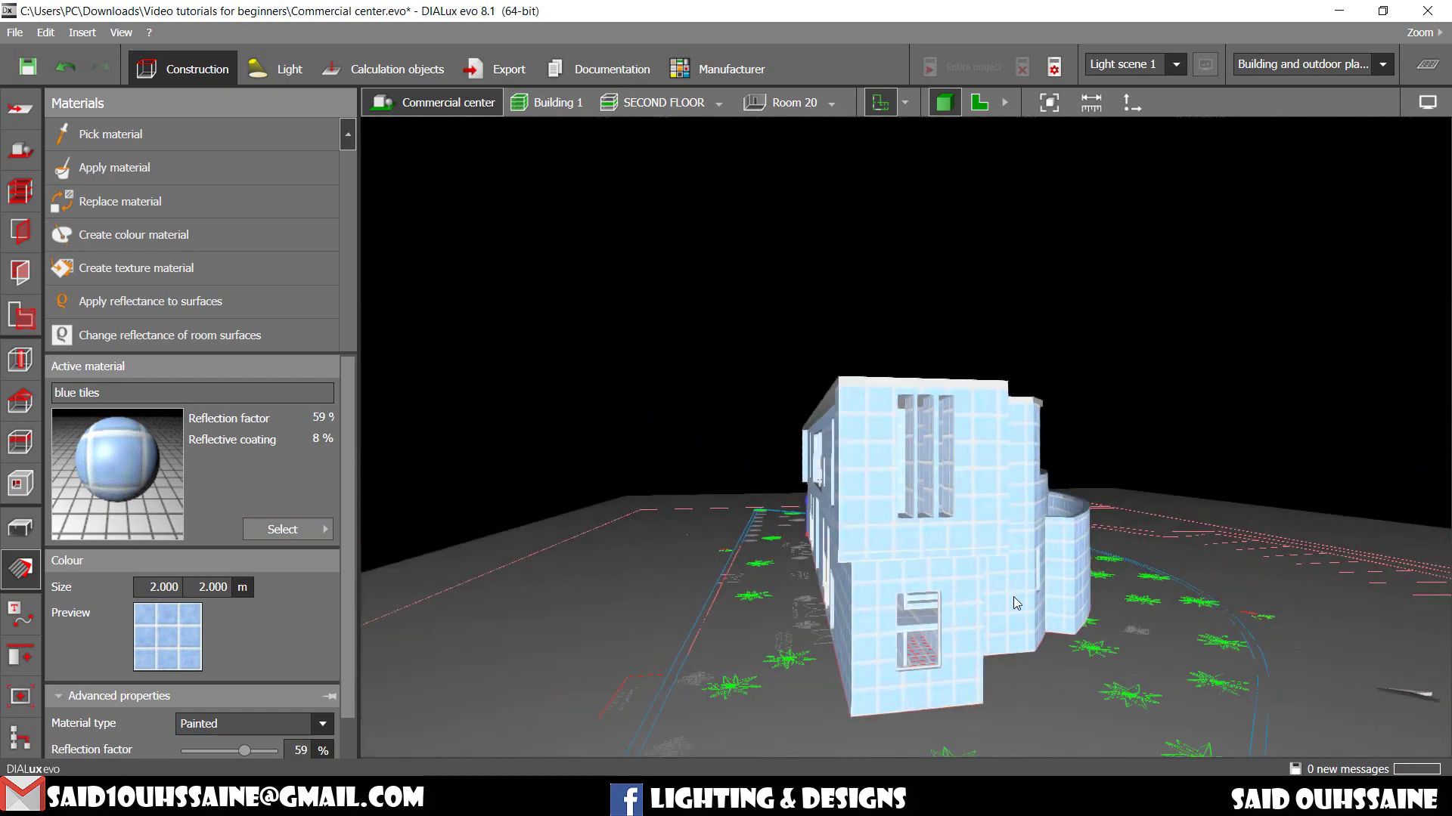
pyautogui.scroll(5, 1013, 602)
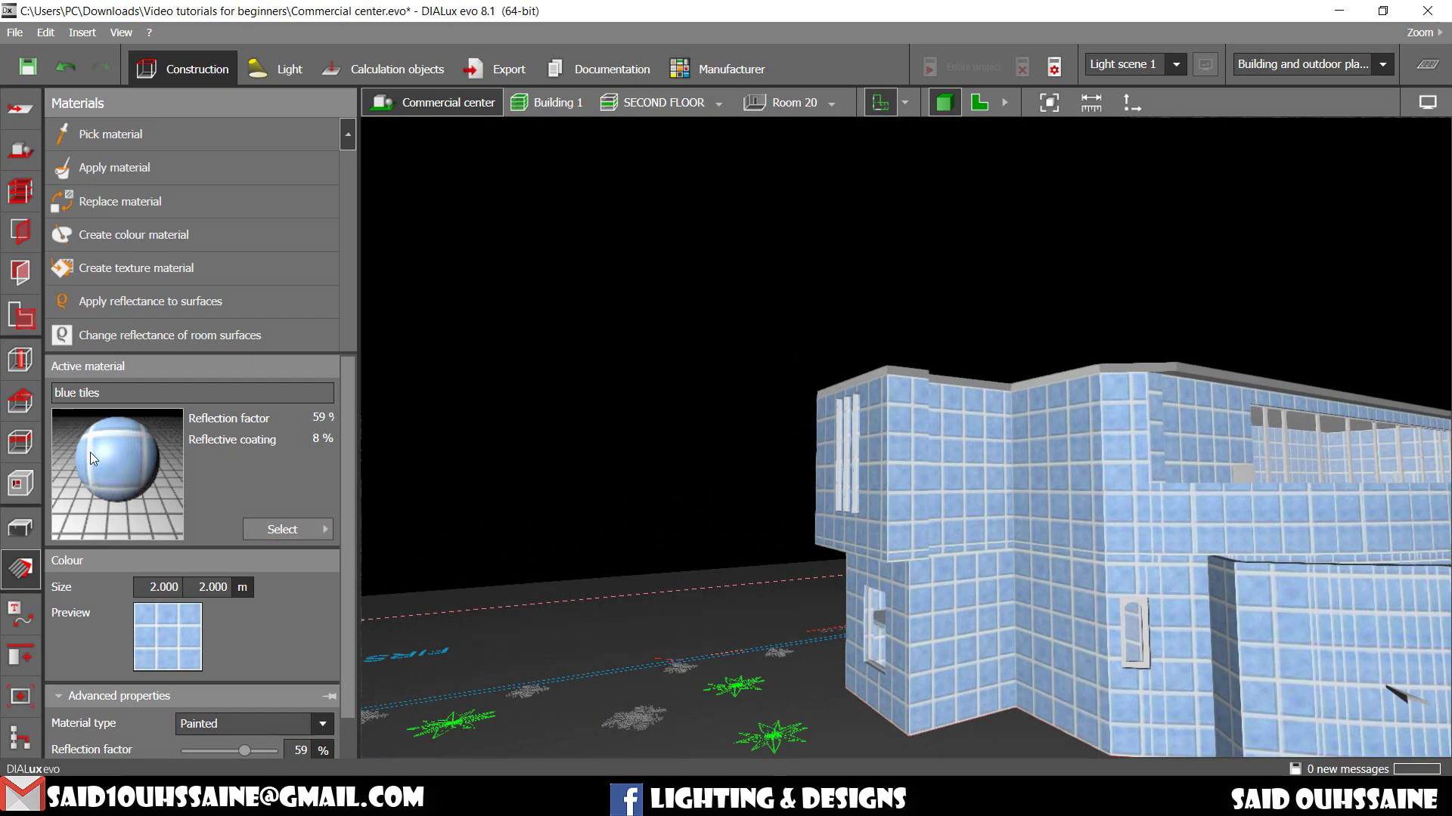
pyautogui.scroll(-3, 922, 582)
pyautogui.scroll(-2, 939, 462)
pyautogui.moveTo(939, 461); pyautogui.dragTo(737, 417)
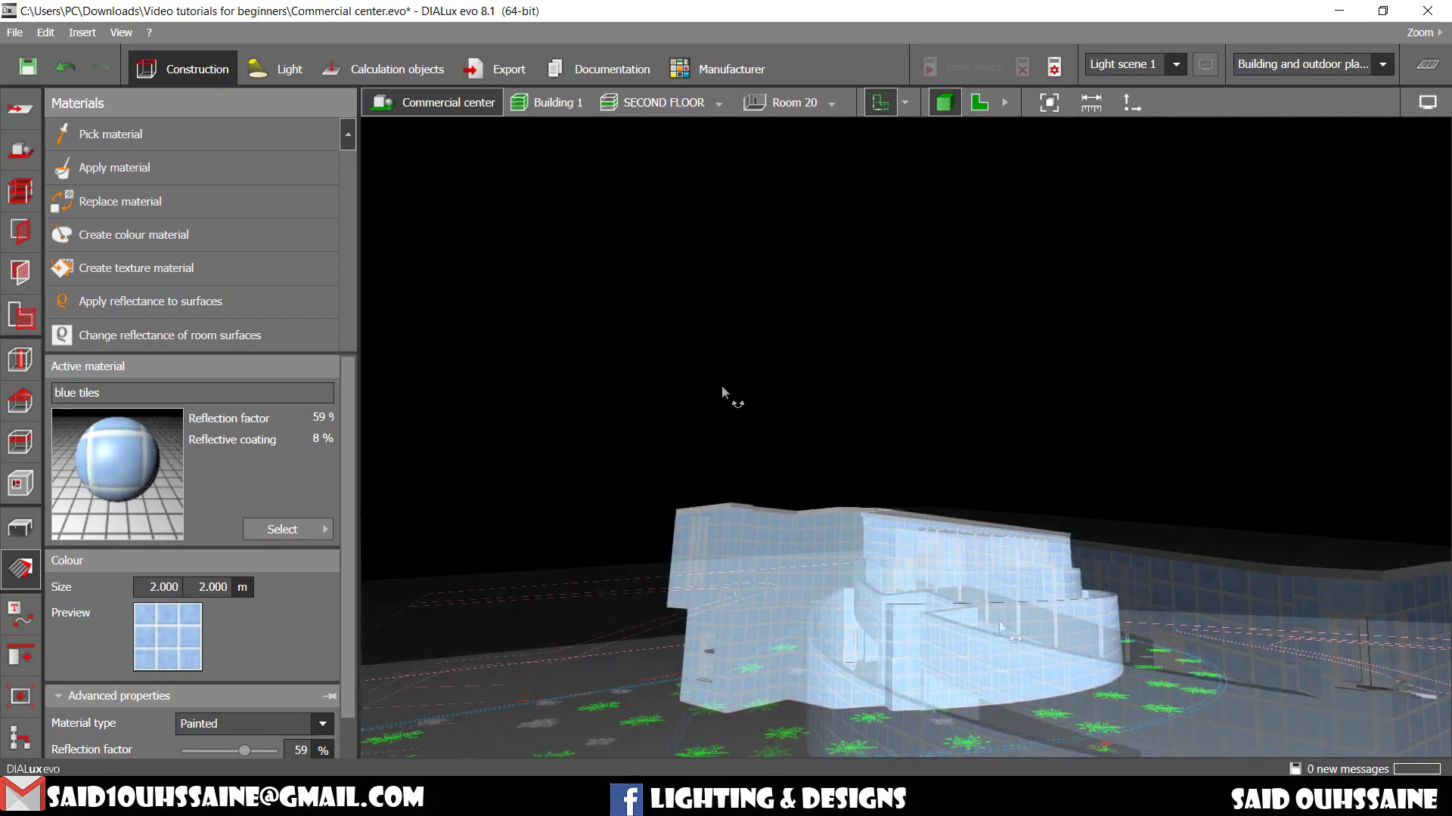
# - Create a colour material: RGB 50/187/112, Metallic type, 33% reflection factor
pyautogui.click(161, 235)
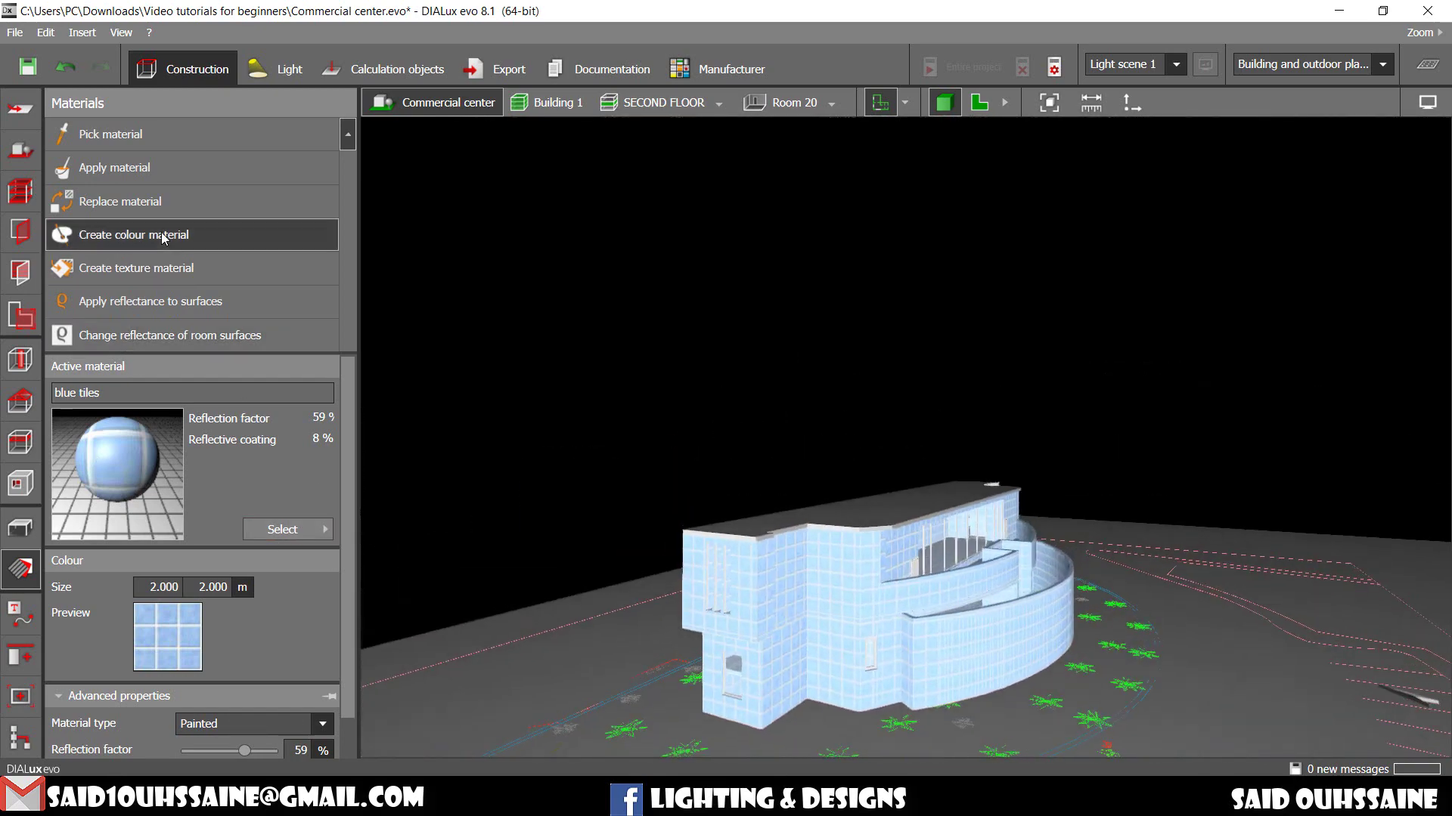
pyautogui.click(273, 619)
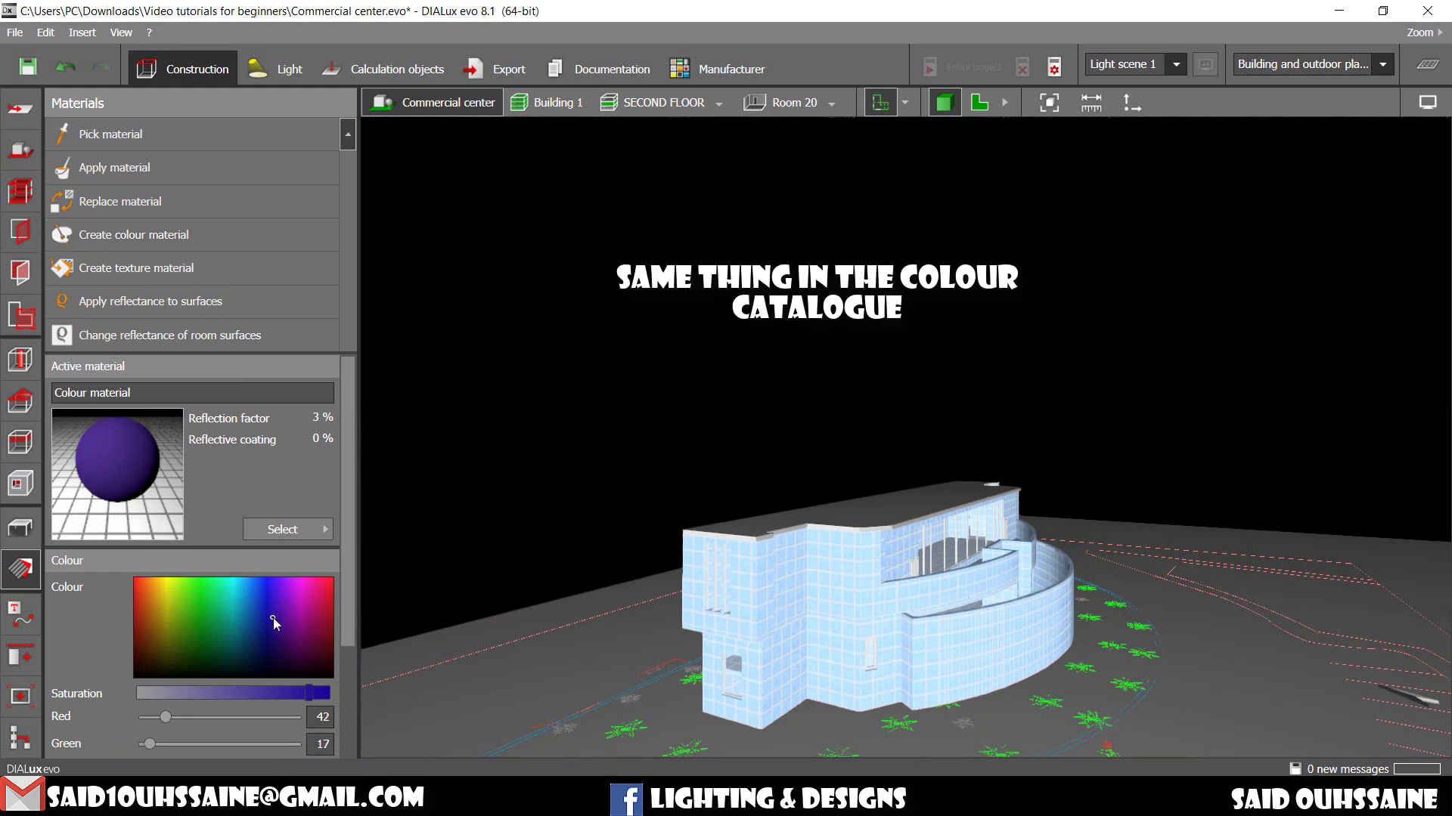
pyautogui.moveTo(273, 618); pyautogui.dragTo(206, 591)
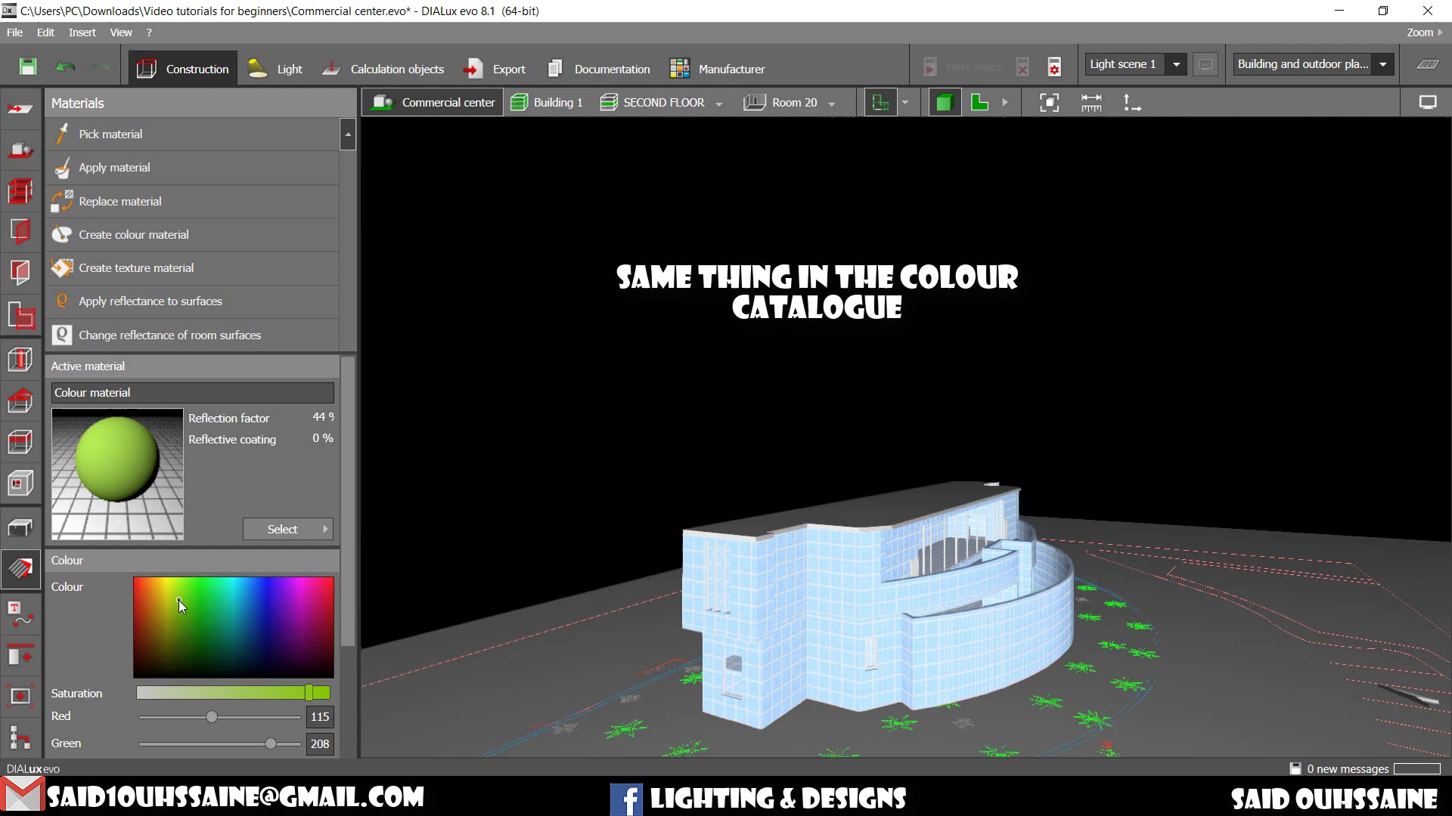
pyautogui.moveTo(205, 591); pyautogui.dragTo(147, 594)
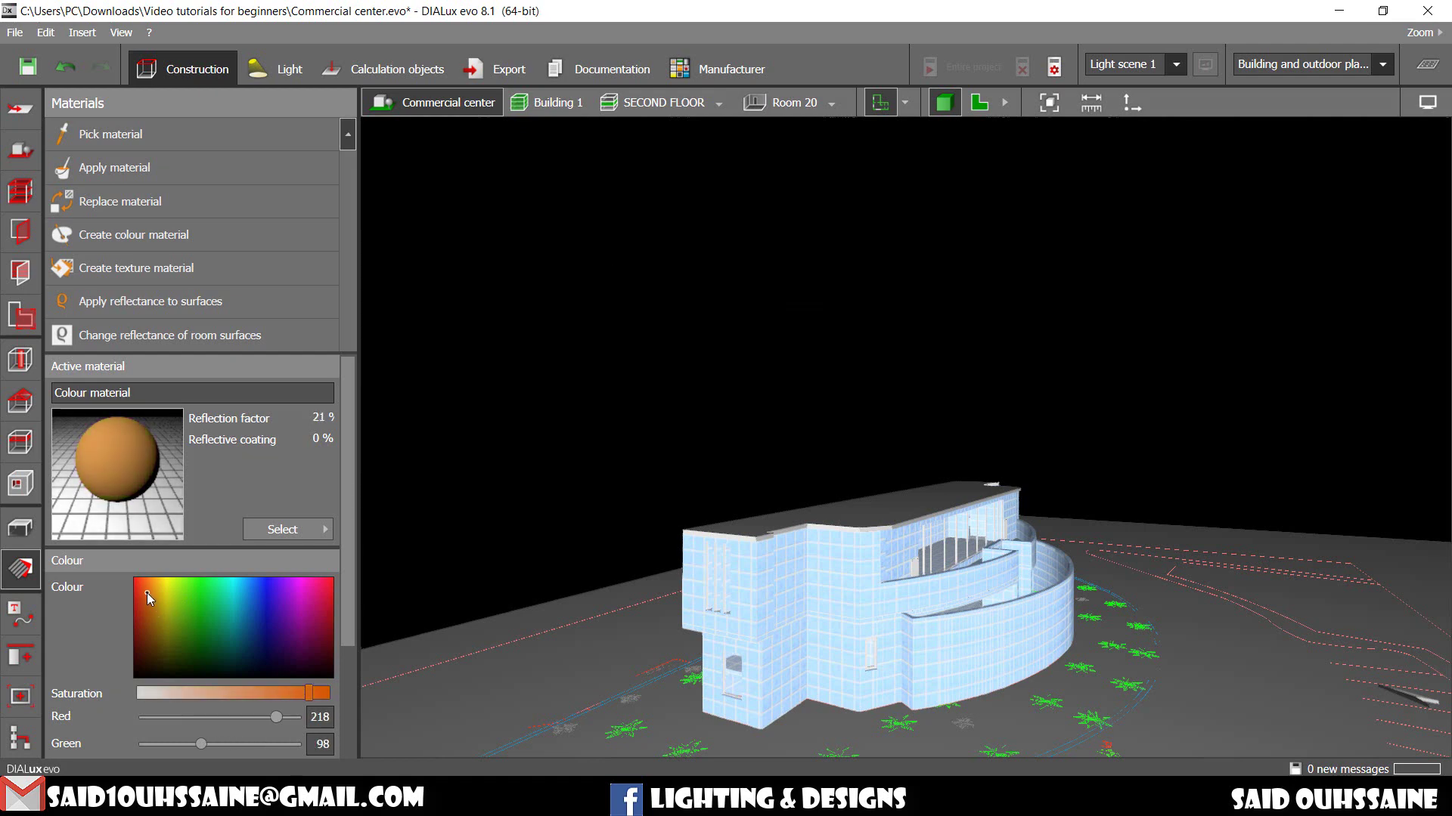
pyautogui.scroll(-1, 150, 596)
pyautogui.scroll(-1, 169, 629)
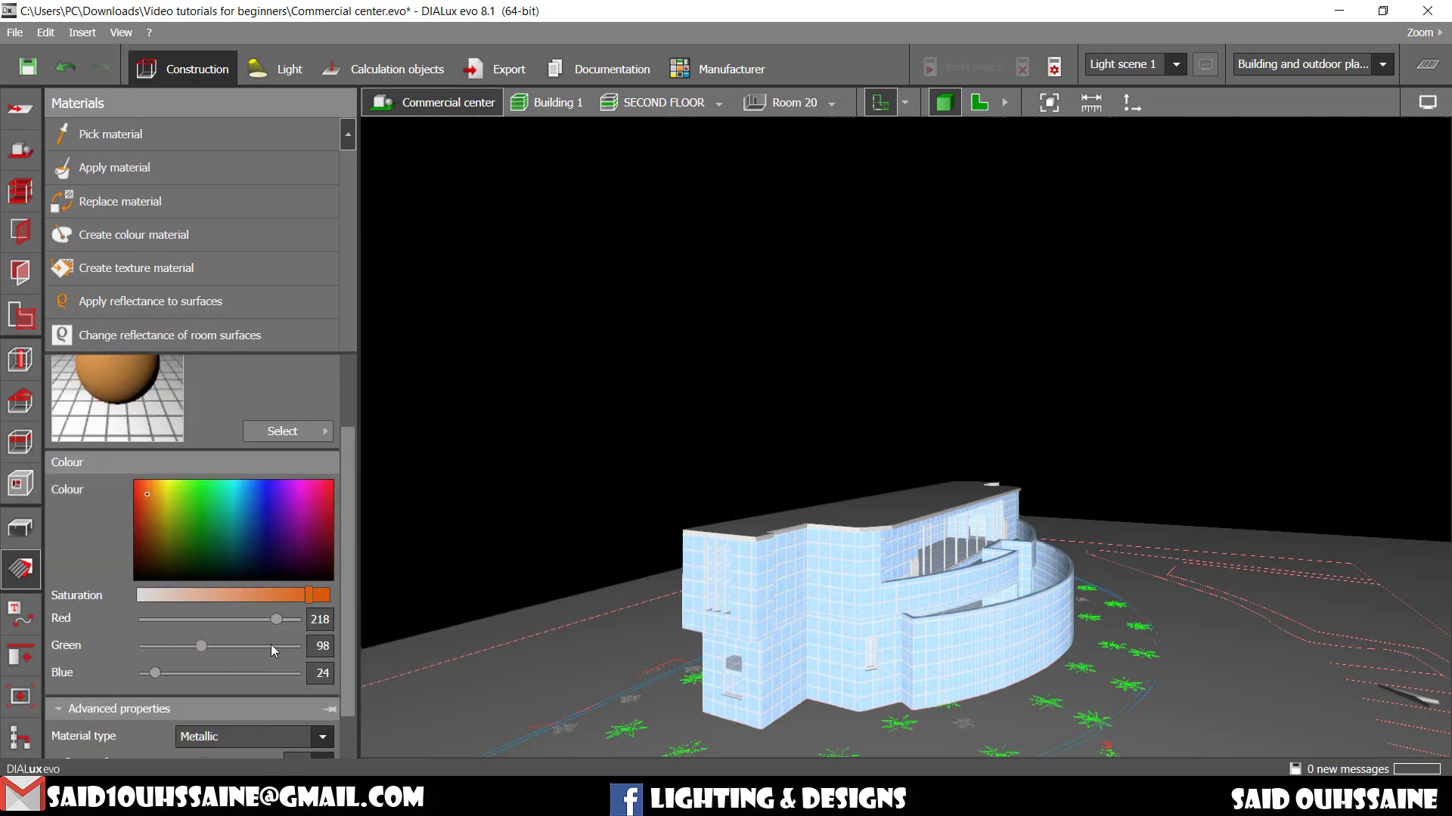
pyautogui.moveTo(276, 625)
pyautogui.mouseDown()
pyautogui.moveTo(204, 620)
pyautogui.moveTo(257, 646)
pyautogui.mouseUp()
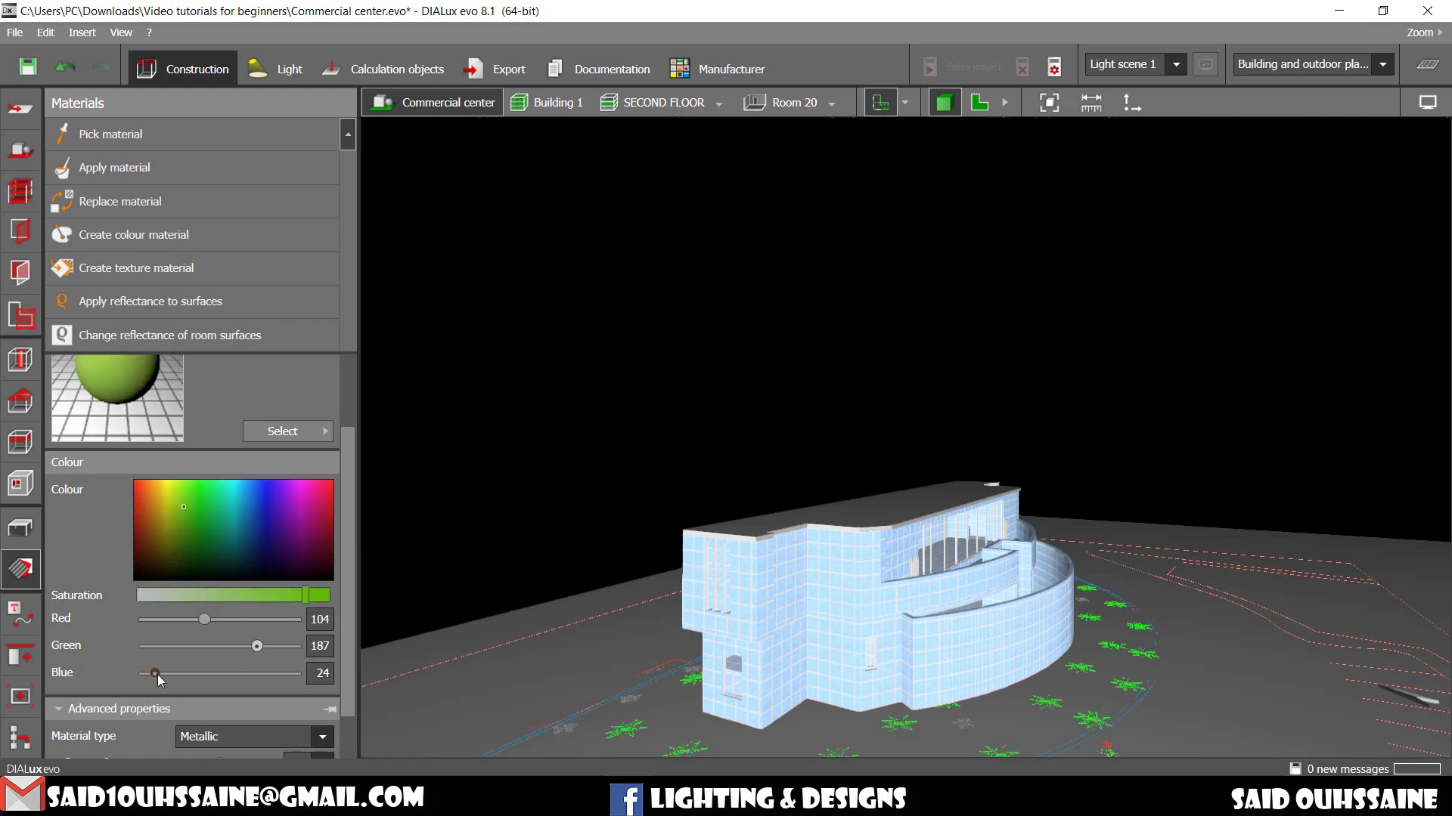
pyautogui.moveTo(156, 674); pyautogui.dragTo(210, 674)
pyautogui.doubleClick(321, 622)
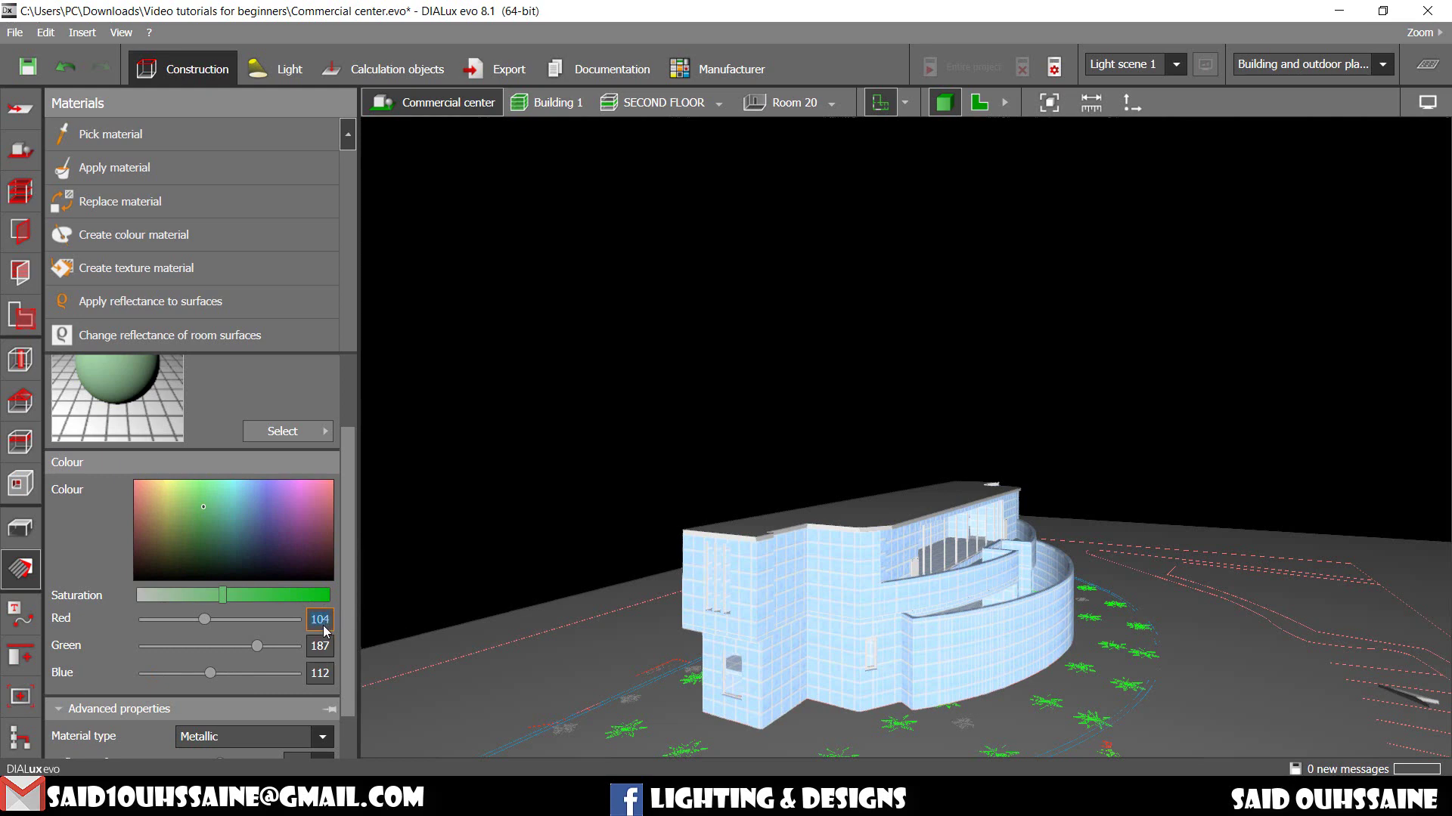
pyautogui.write('50')
pyautogui.press('Tab')
pyautogui.scroll(-1, 314, 650)
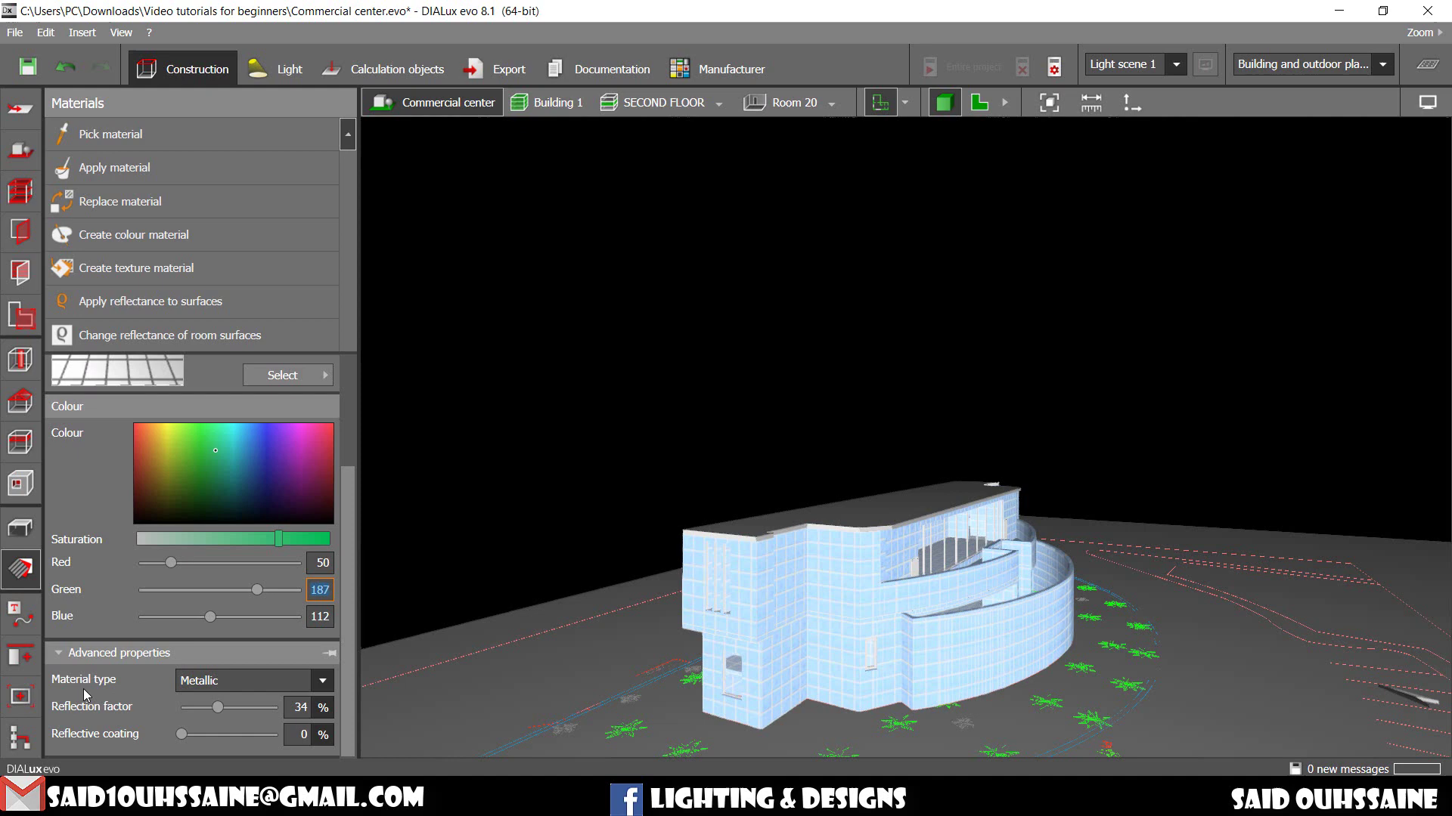
pyautogui.click(326, 680)
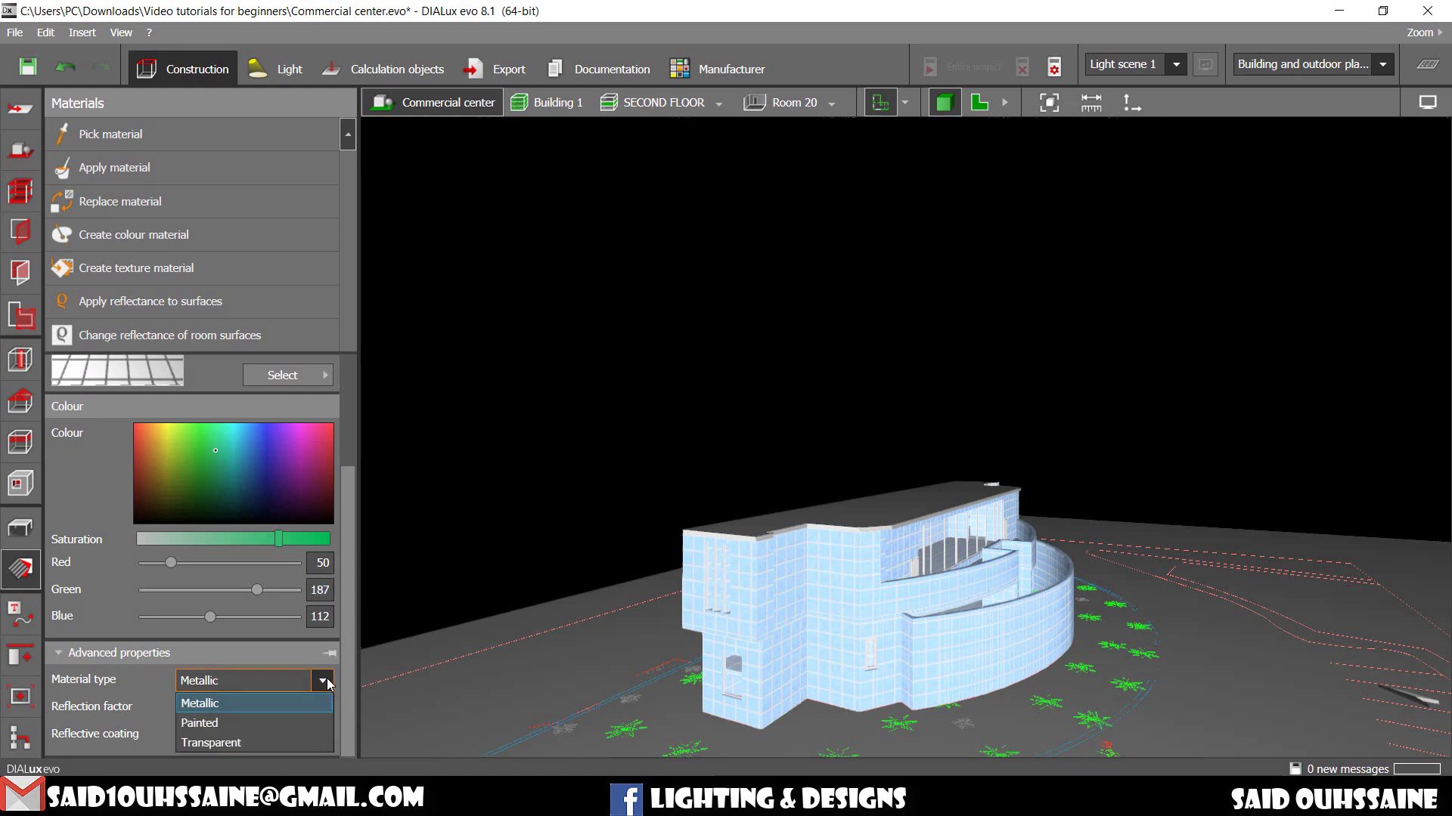
pyautogui.click(326, 679)
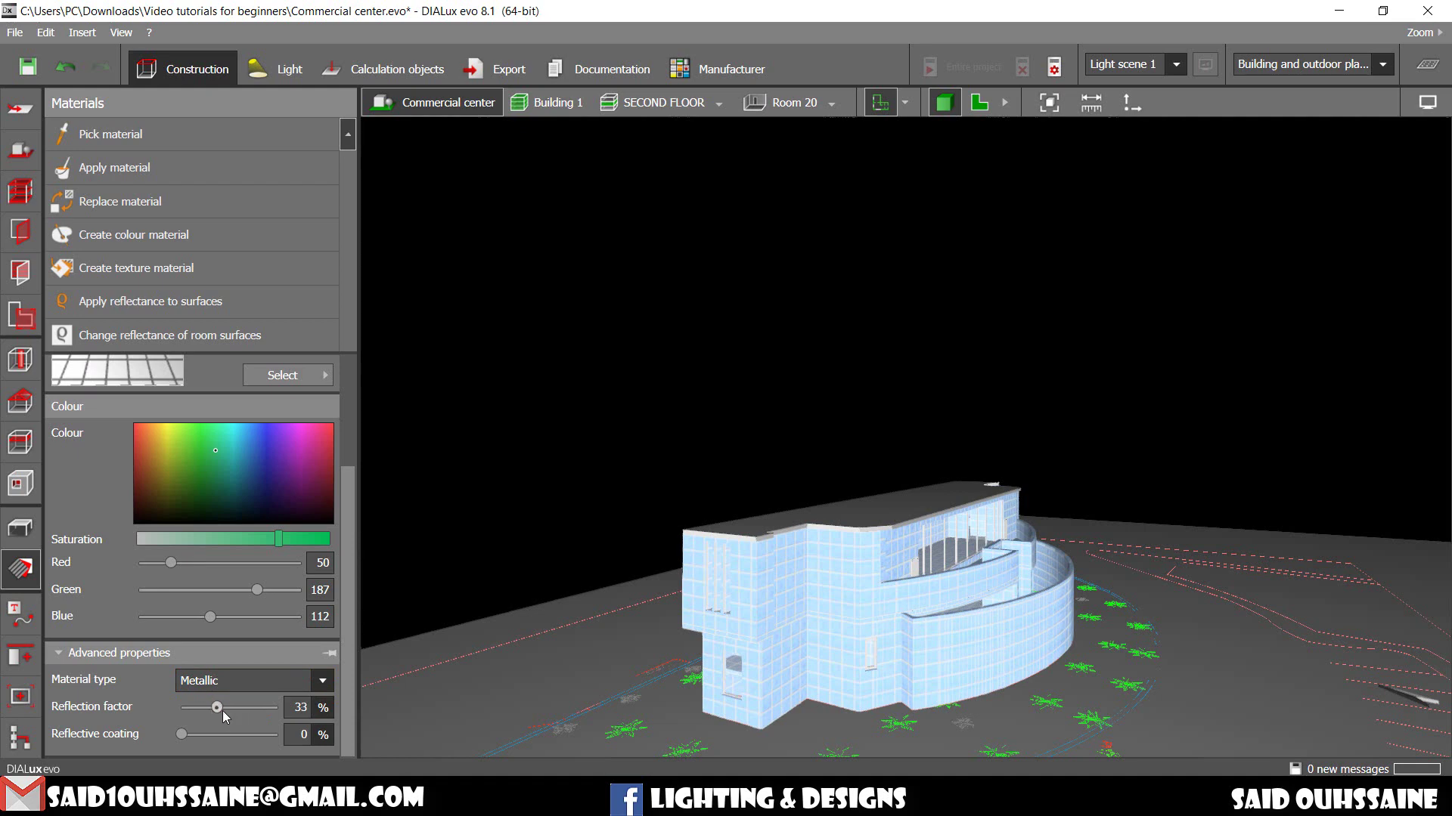
pyautogui.scroll(3, 688, 571)
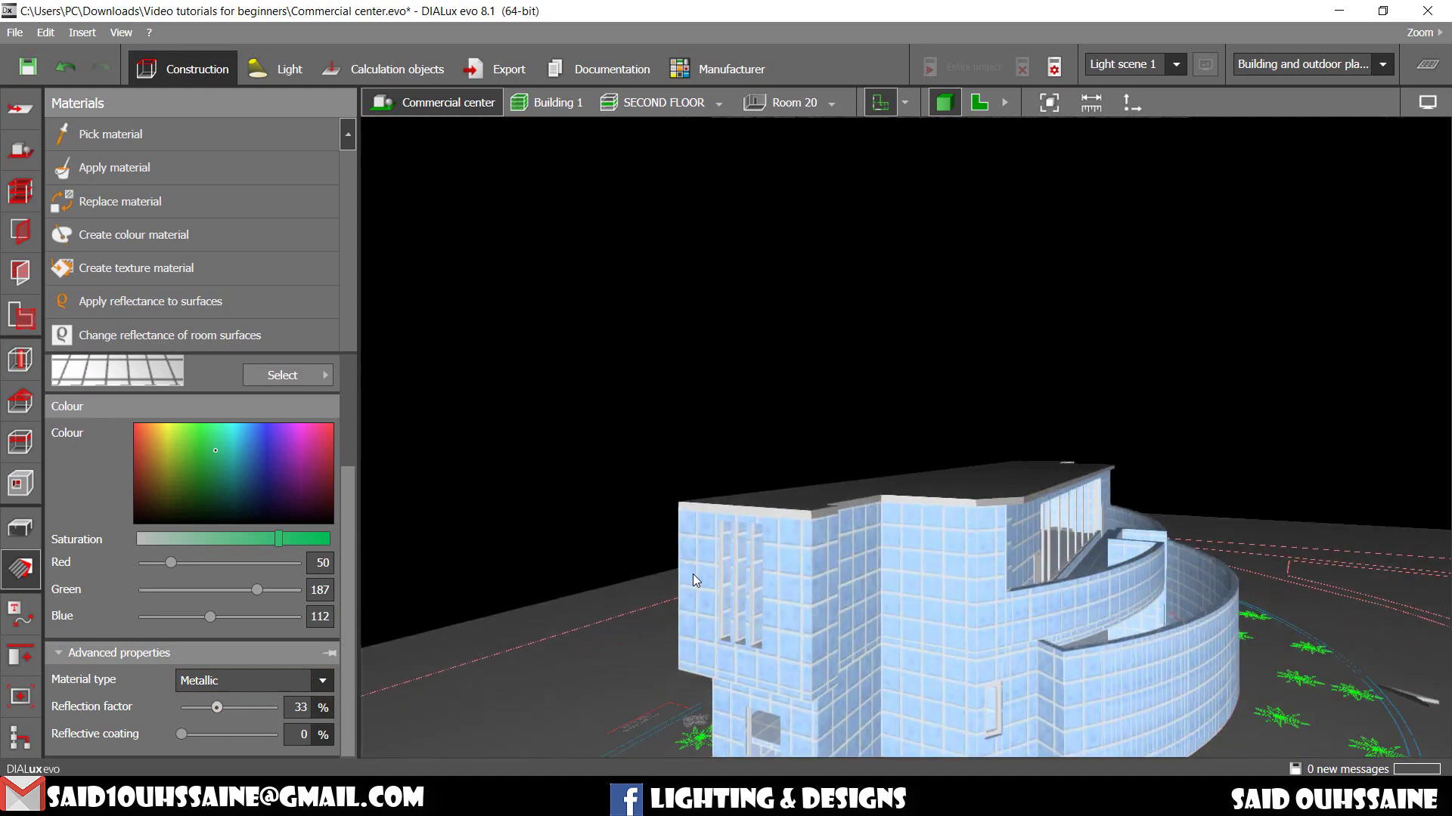
pyautogui.scroll(2, 693, 574)
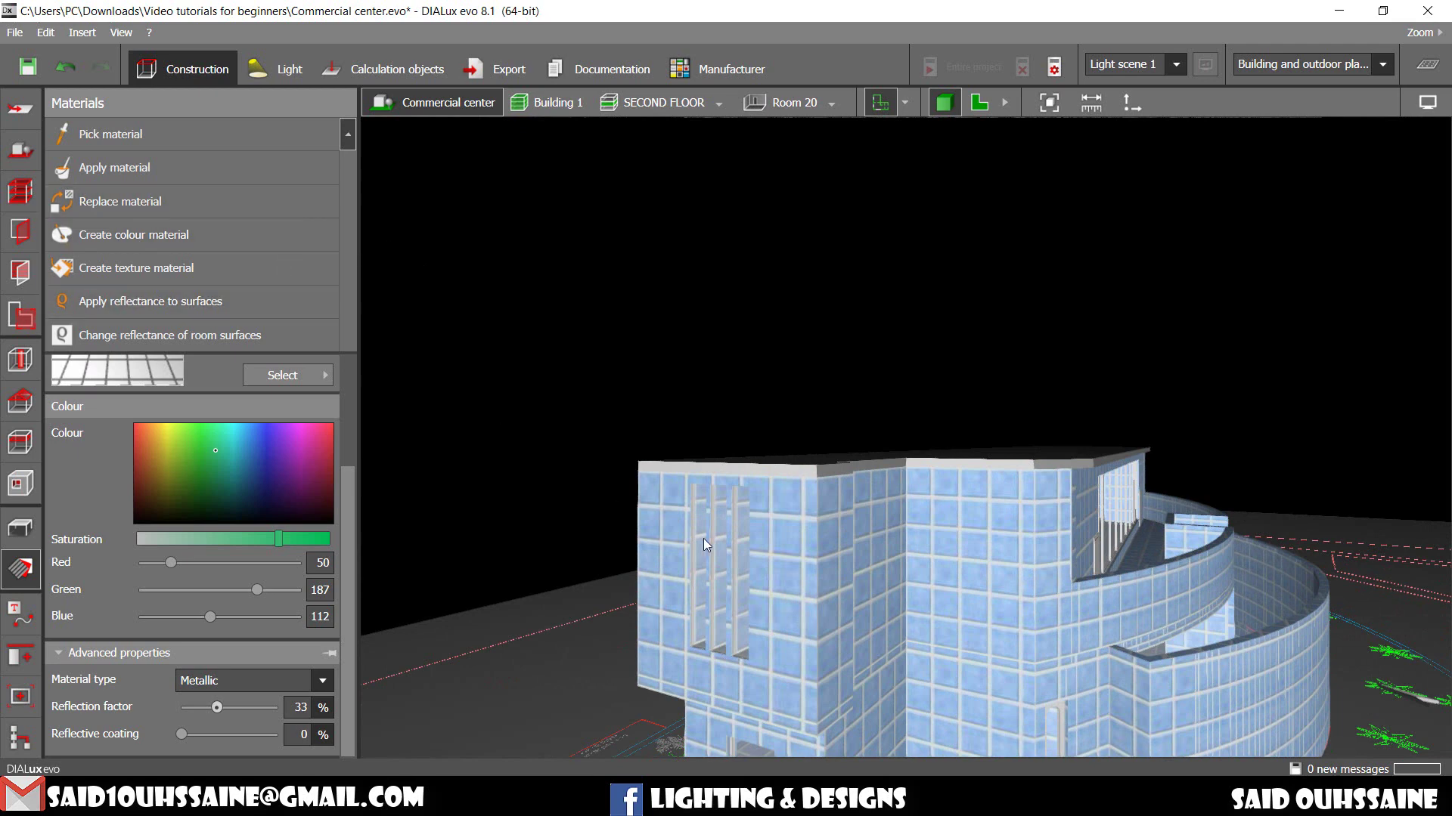
# - Apply the green metallic material to the upper-storey outer wall faces
pyautogui.click(230, 164)
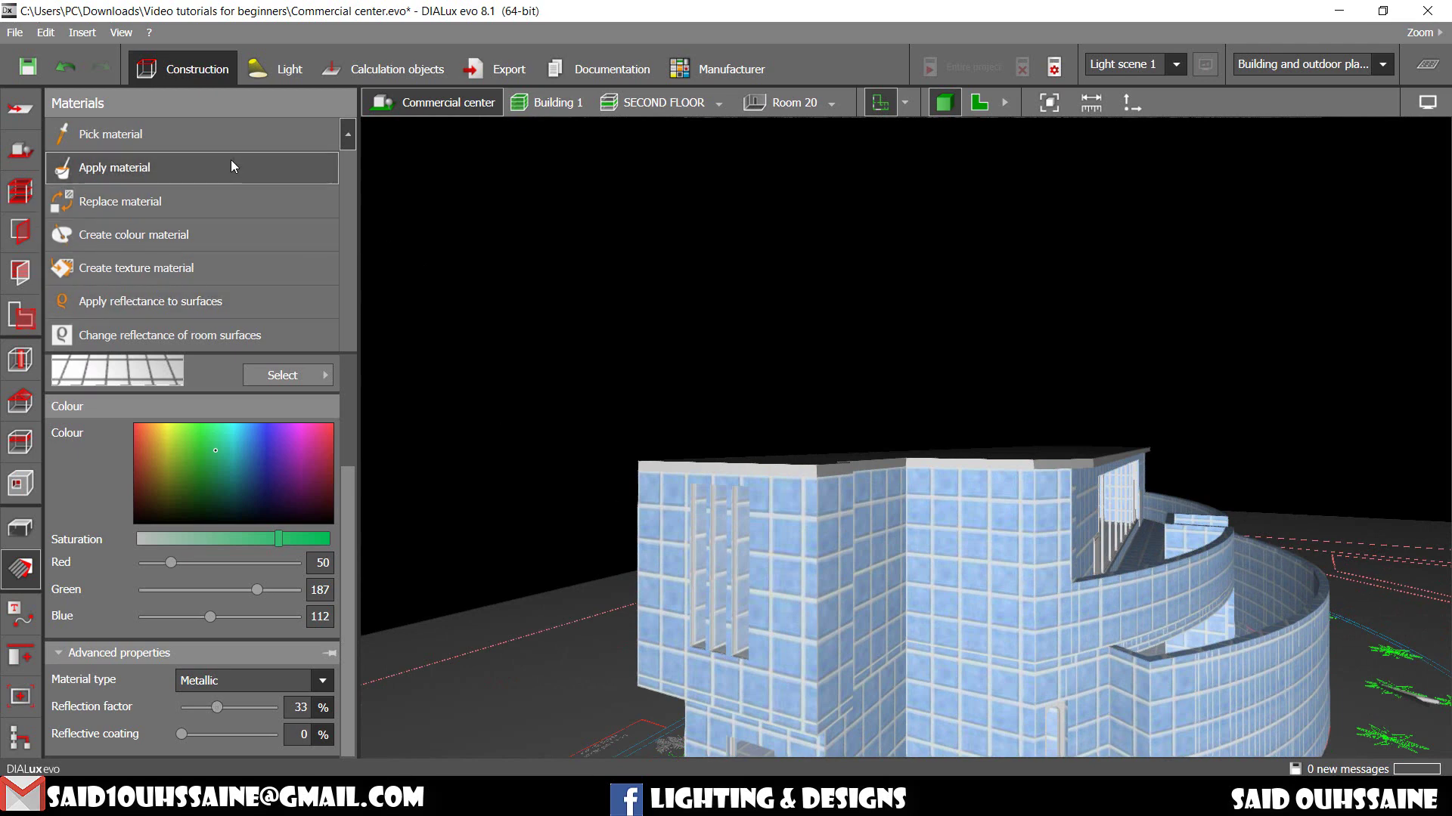
pyautogui.click(973, 526)
pyautogui.scroll(2, 223, 422)
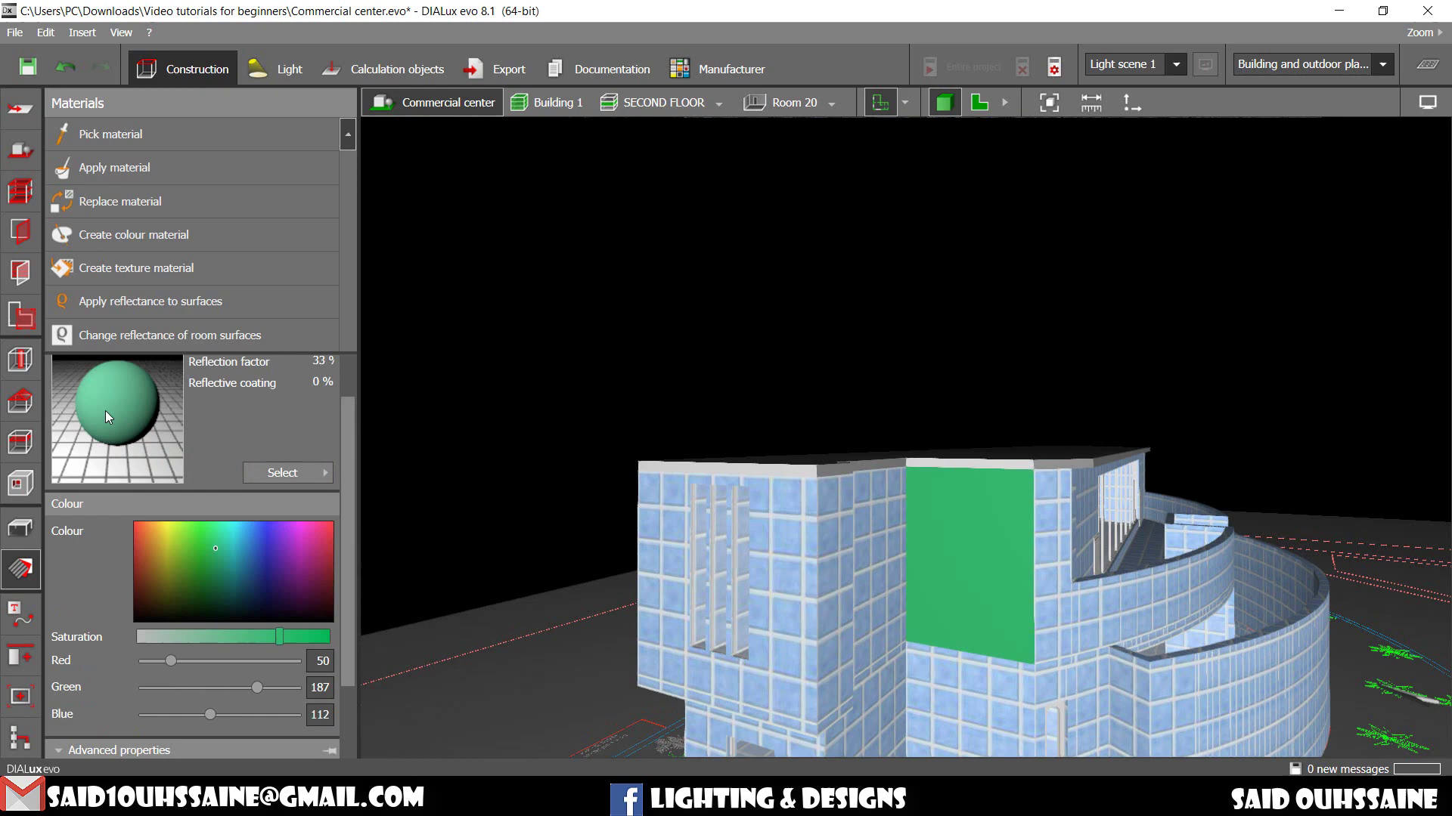
pyautogui.click(875, 551)
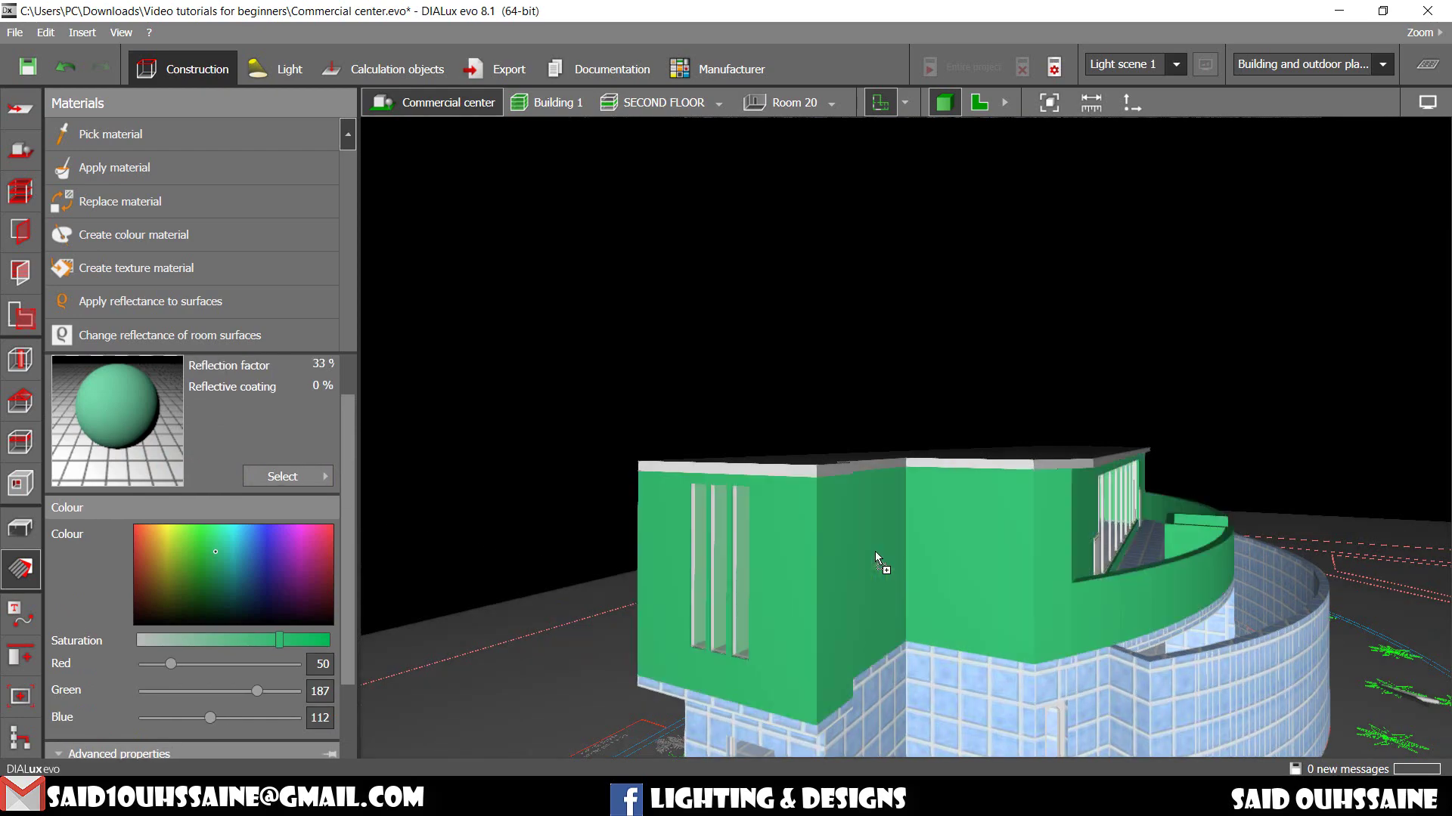
pyautogui.moveTo(875, 552)
pyautogui.mouseDown(button='middle')
pyautogui.moveTo(967, 573)
pyautogui.moveTo(1159, 577)
pyautogui.moveTo(862, 573)
pyautogui.mouseUp(button='middle')
# - Pick the glass-tile facade material; set 10% reflection factor and 71% reflective coating
pyautogui.click(226, 134)
pyautogui.click(662, 674)
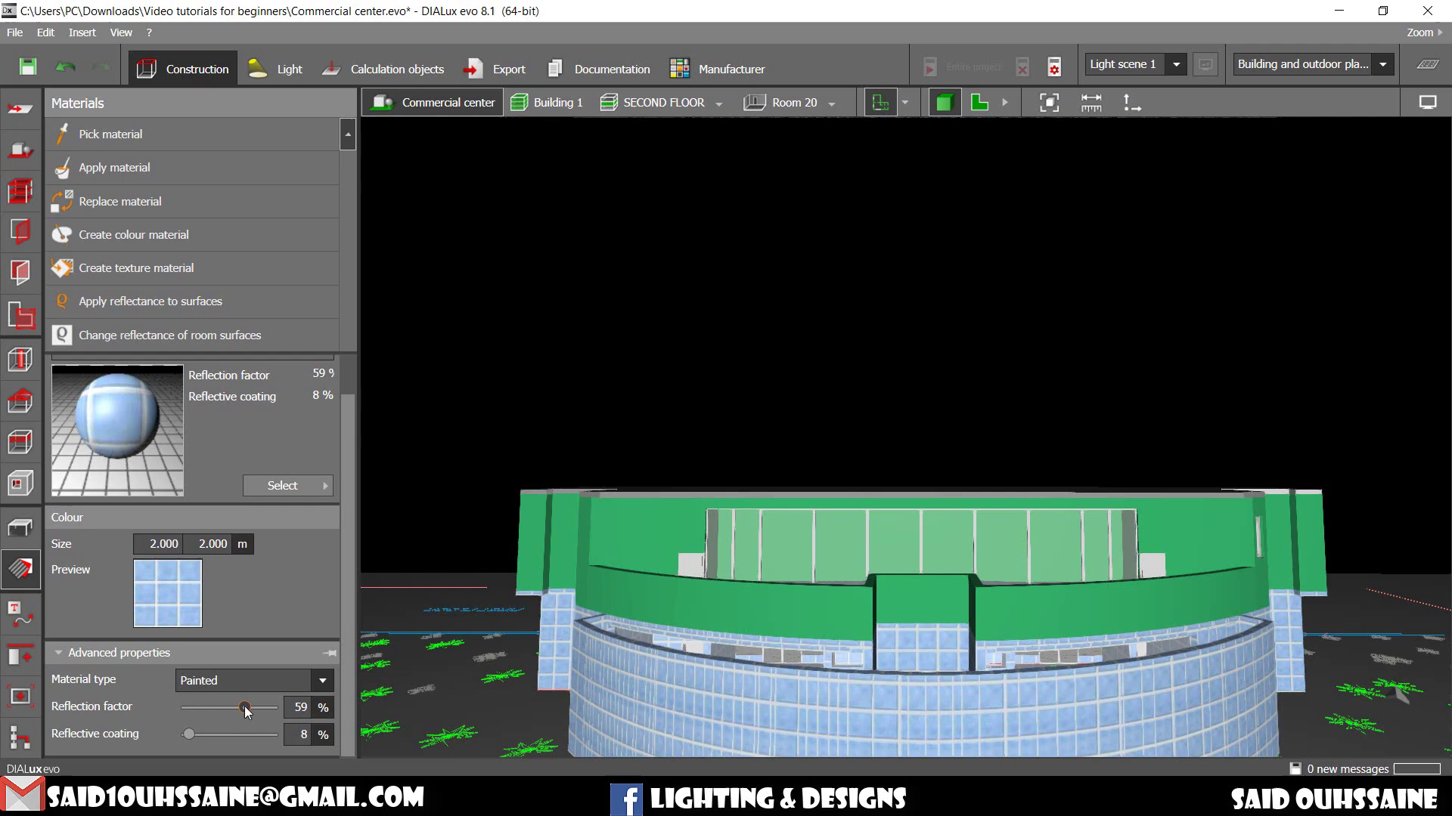
pyautogui.moveTo(246, 706); pyautogui.dragTo(204, 707)
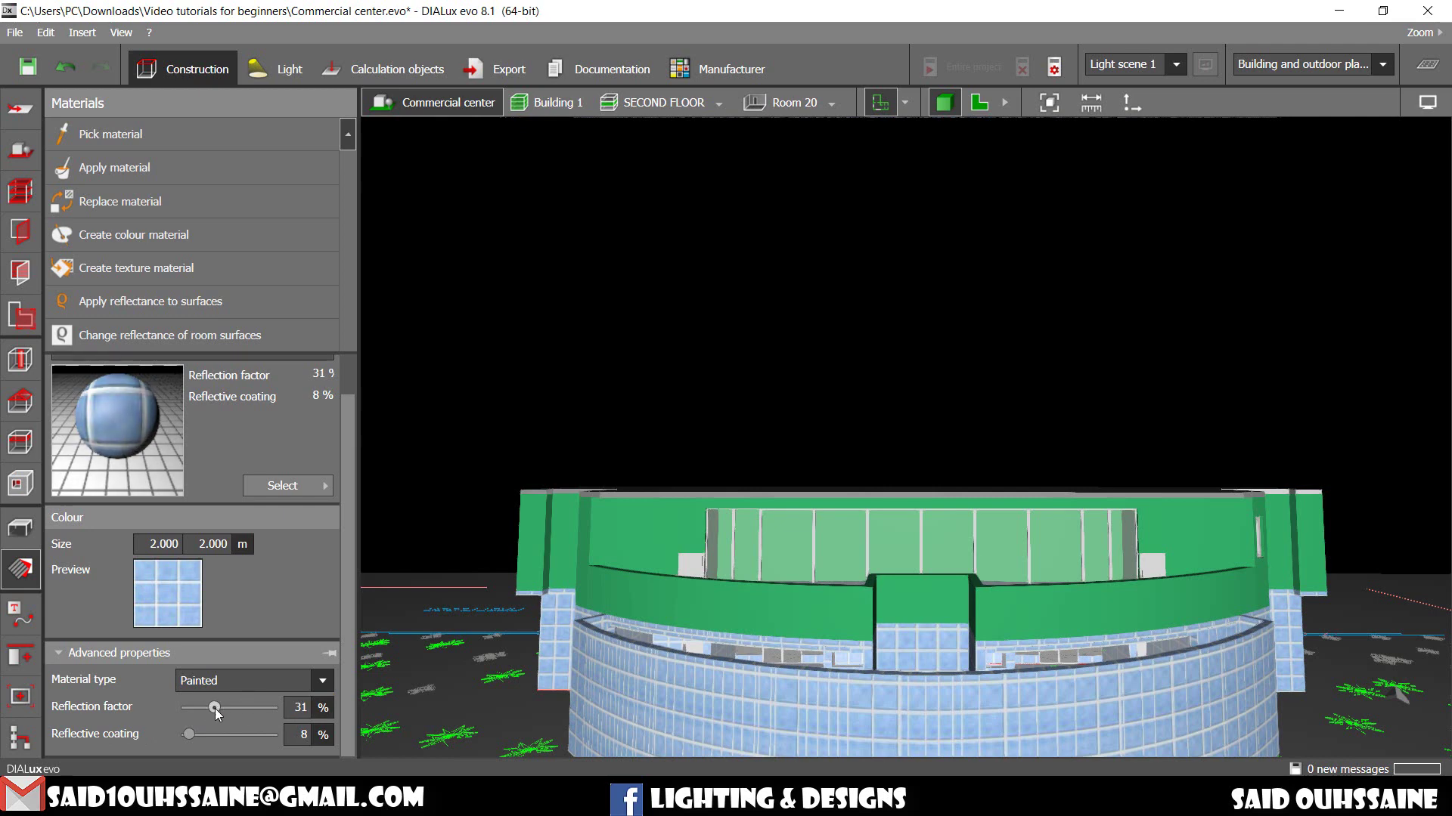
pyautogui.doubleClick(301, 709)
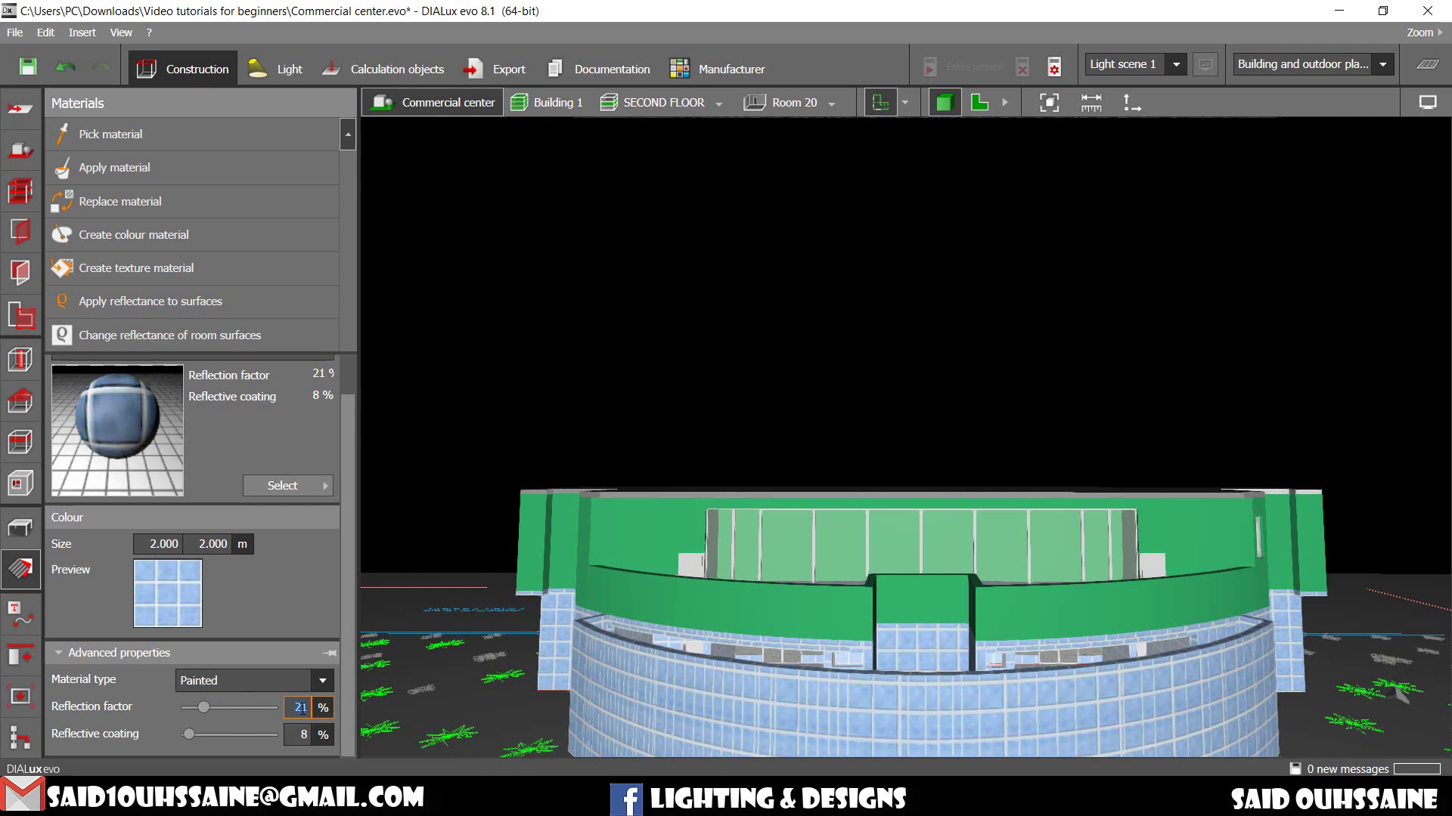
pyautogui.write('10')
pyautogui.press('Return')
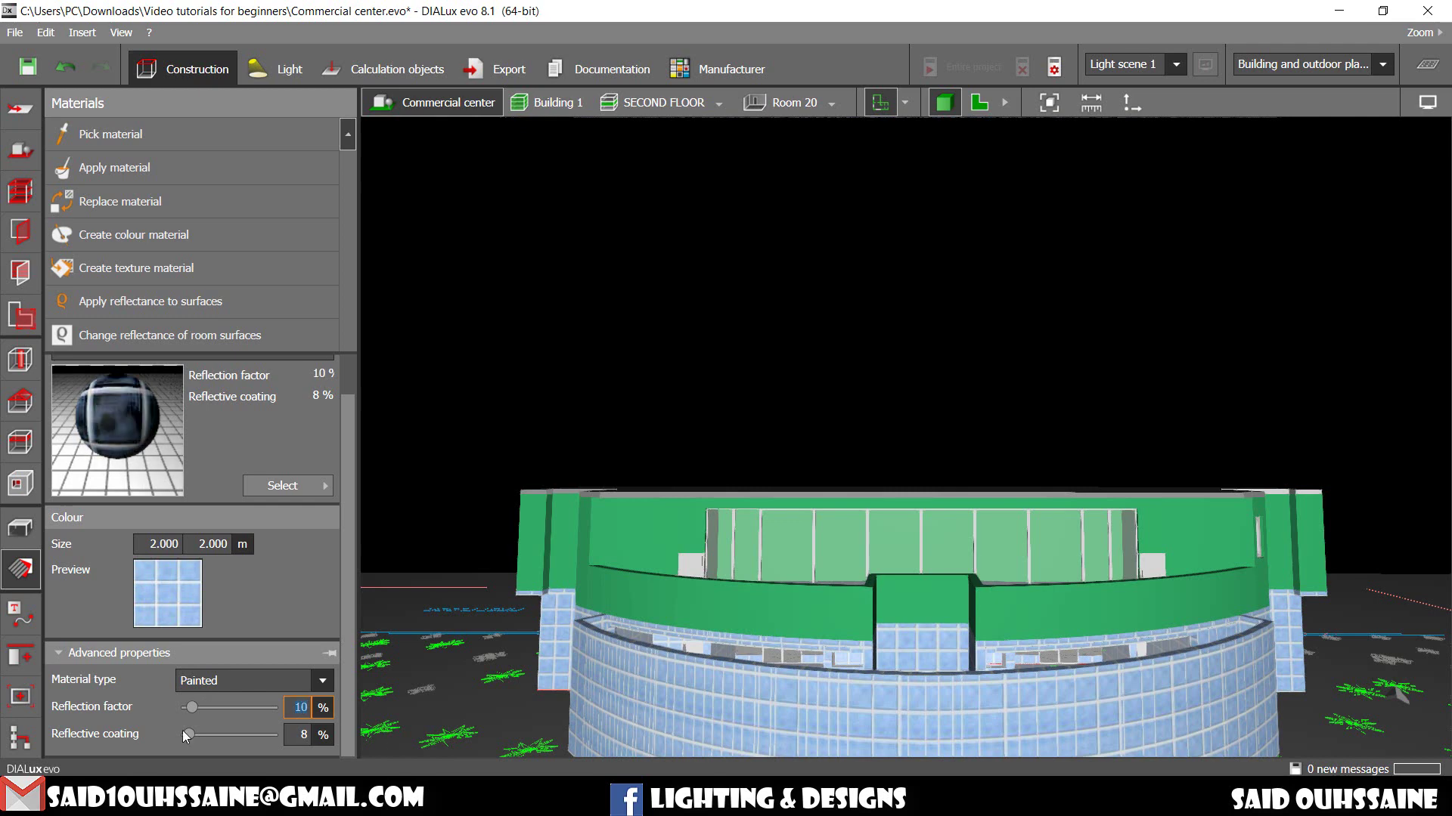
pyautogui.moveTo(188, 734); pyautogui.dragTo(251, 734)
pyautogui.moveTo(685, 639); pyautogui.dragTo(702, 609)
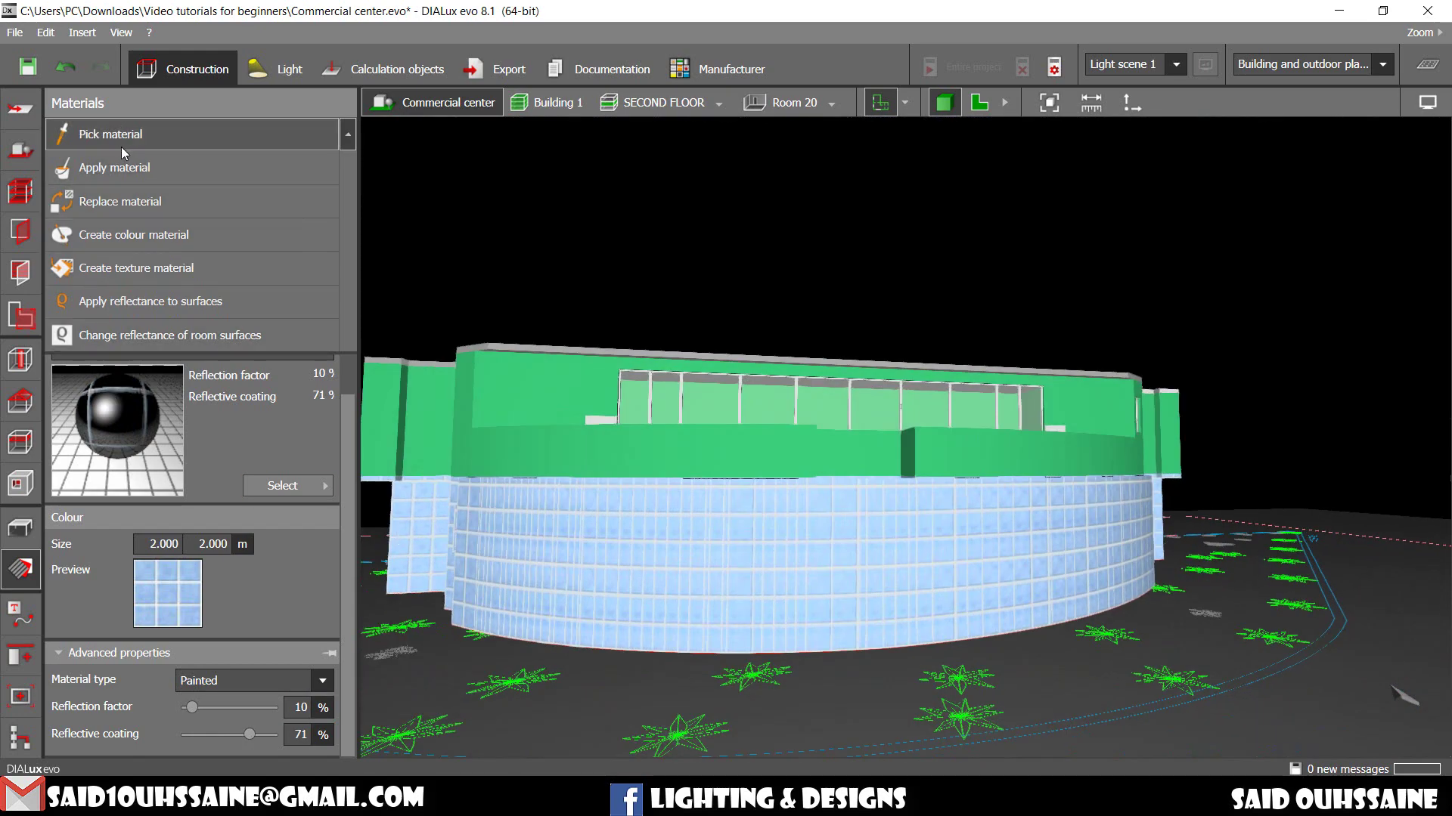
# - Paint the lower front wall with the adjusted dark glossy tile, orbiting to inspect the facade
pyautogui.click(114, 167)
pyautogui.moveTo(658, 555)
pyautogui.mouseDown(button='middle')
pyautogui.moveTo(1091, 567)
pyautogui.moveTo(848, 579)
pyautogui.mouseUp(button='middle')
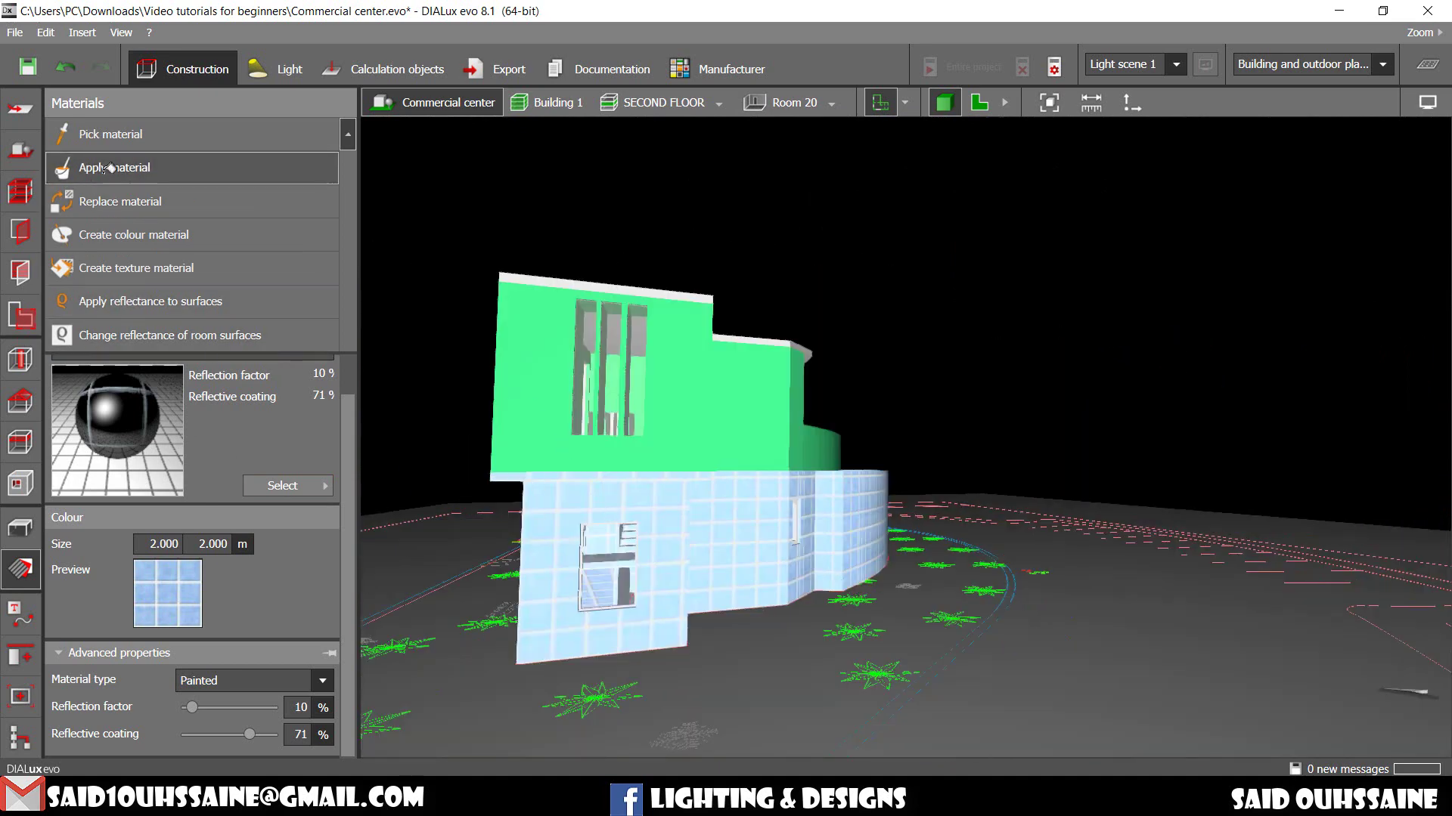
pyautogui.click(542, 510)
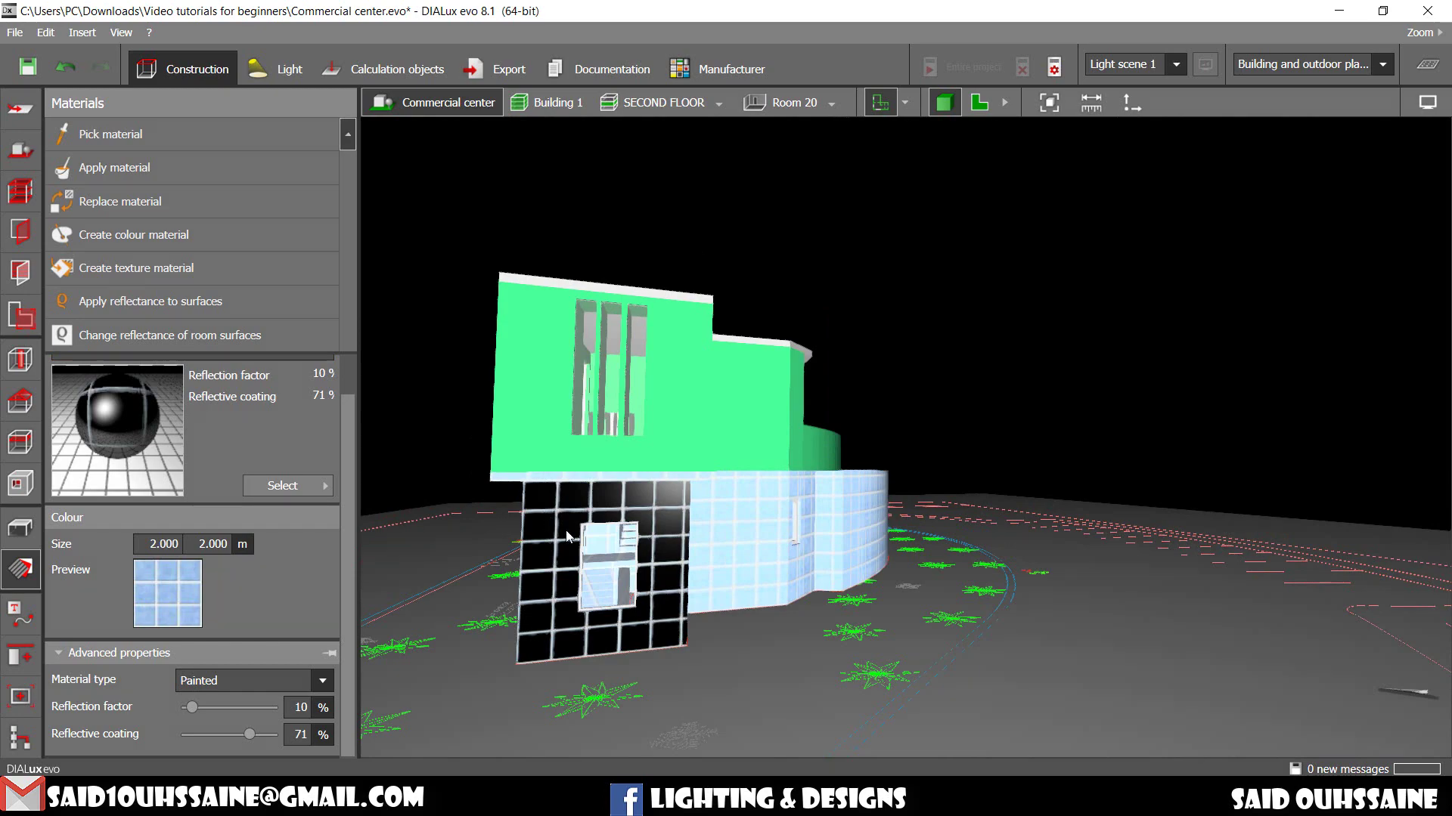
pyautogui.moveTo(543, 513); pyautogui.dragTo(730, 493, button='middle')
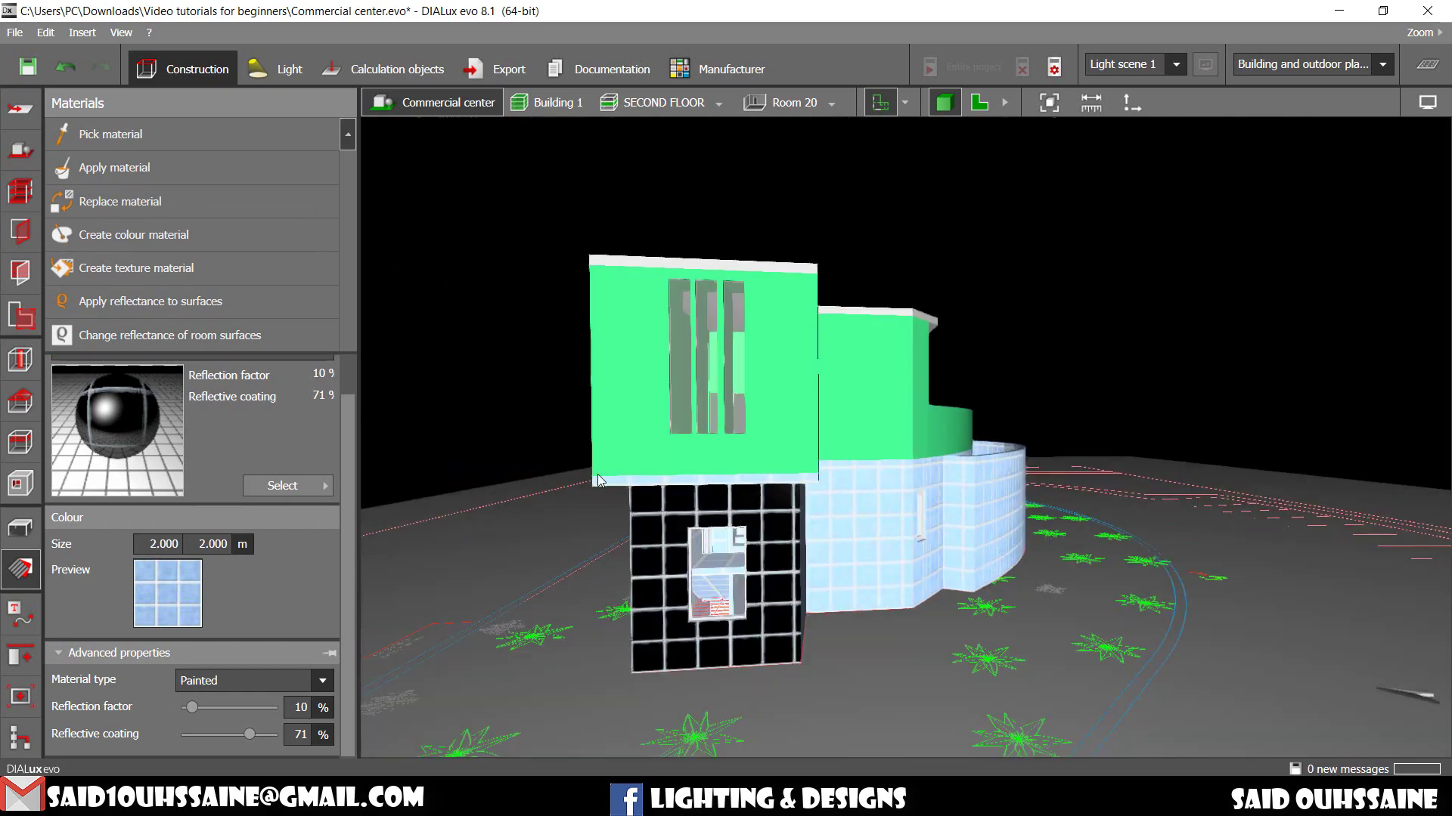
pyautogui.scroll(3, 737, 486)
pyautogui.scroll(1, 1026, 468)
pyautogui.scroll(-3, 1026, 469)
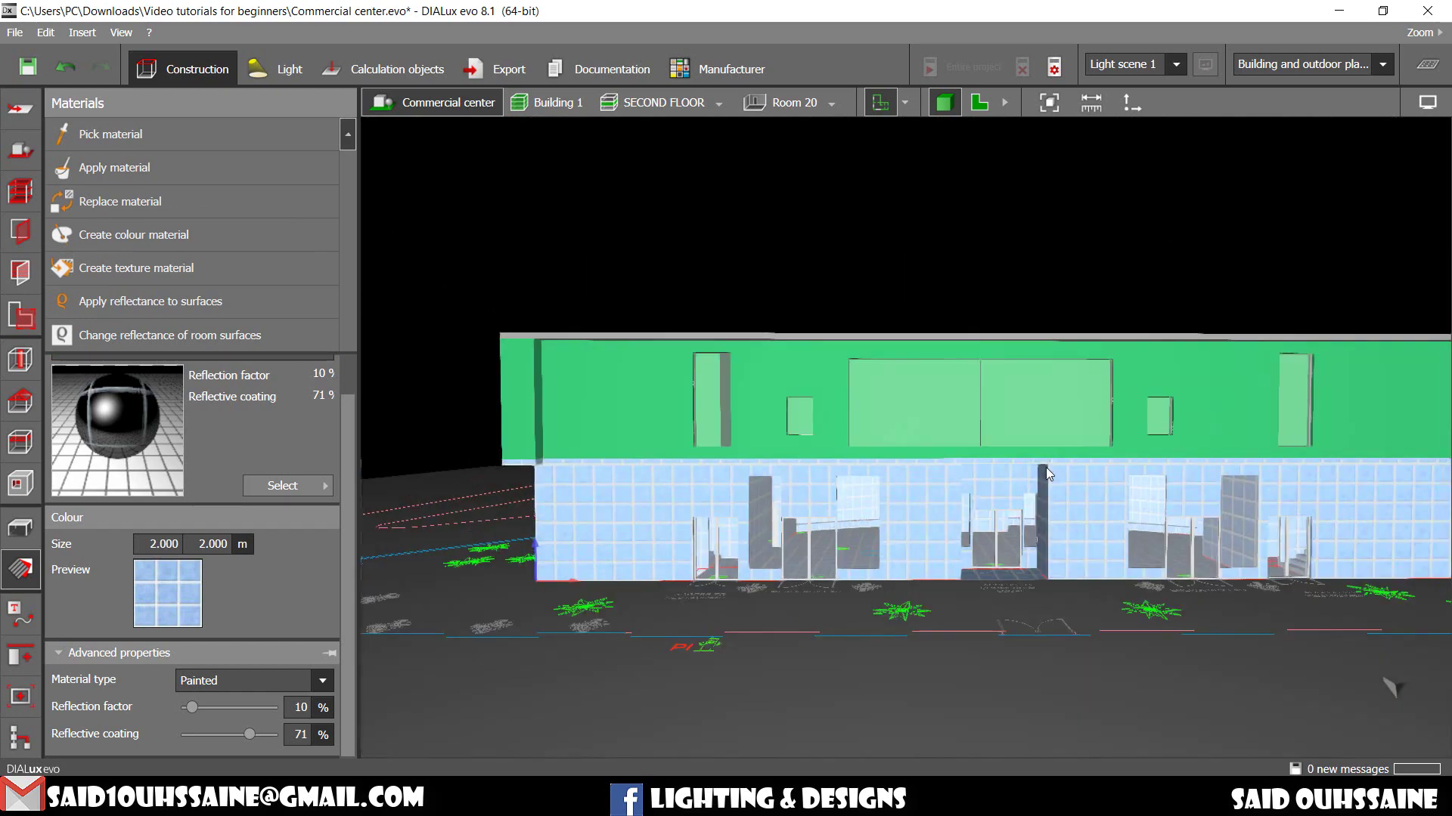
pyautogui.scroll(1, 964, 465)
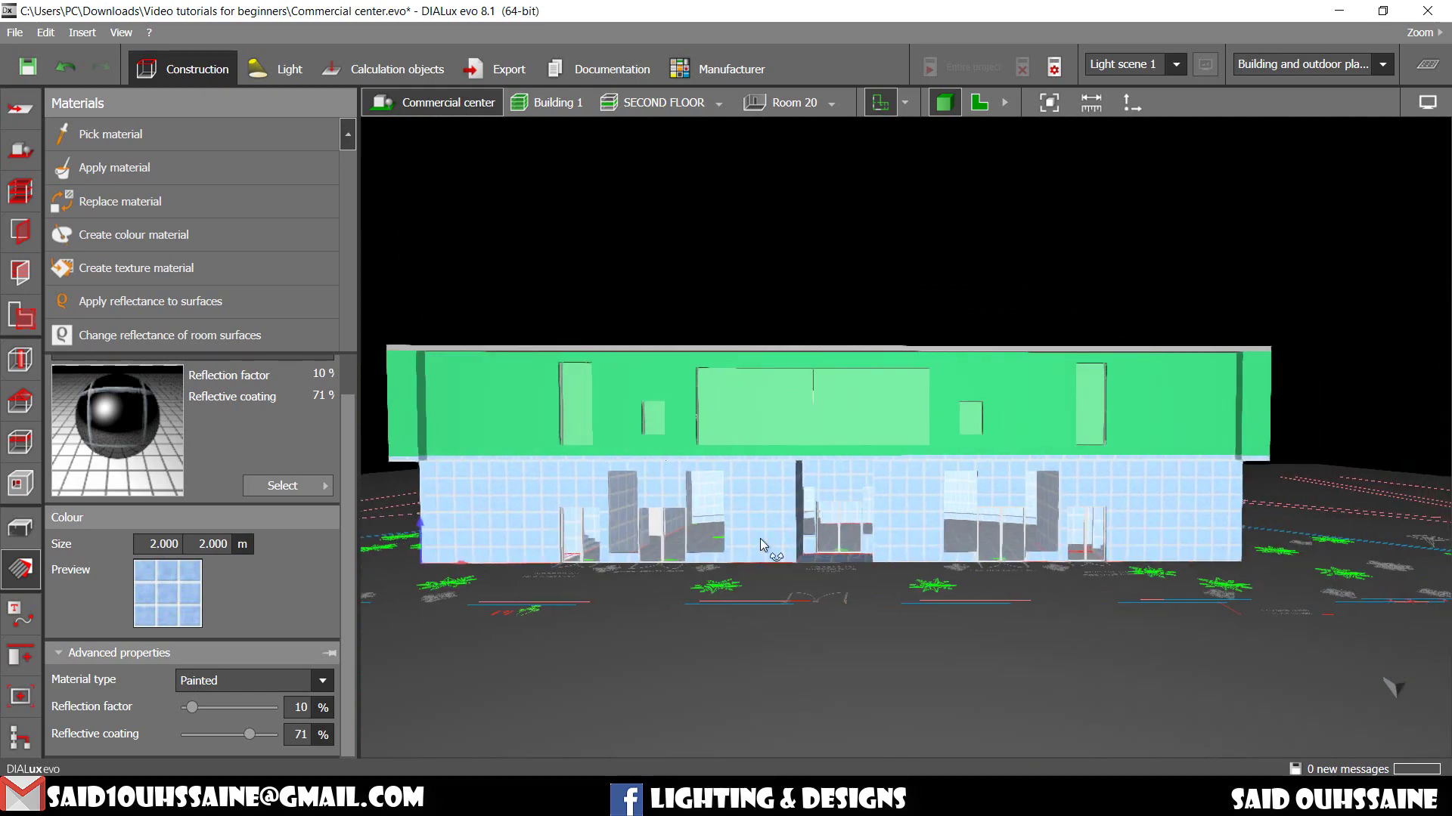
pyautogui.moveTo(760, 539)
pyautogui.mouseDown(button='middle')
pyautogui.moveTo(832, 519)
pyautogui.moveTo(859, 541)
pyautogui.moveTo(971, 539)
pyautogui.moveTo(984, 555)
pyautogui.moveTo(919, 566)
pyautogui.mouseUp(button='middle')
# - Create a new texture material from the pared-textura stone wall image
pyautogui.moveTo(1076, 561); pyautogui.dragTo(494, 520, button='middle')
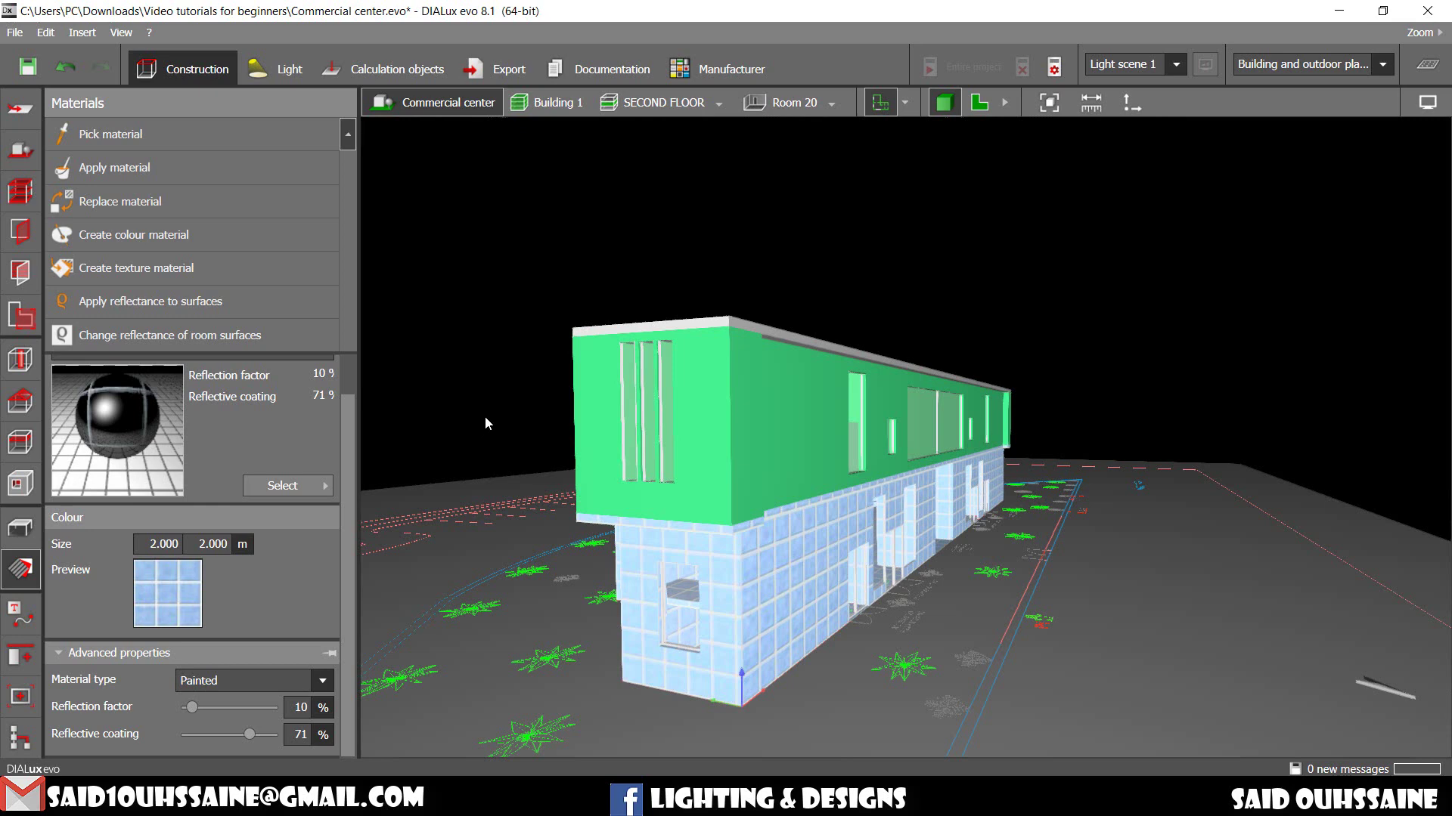
pyautogui.click(223, 279)
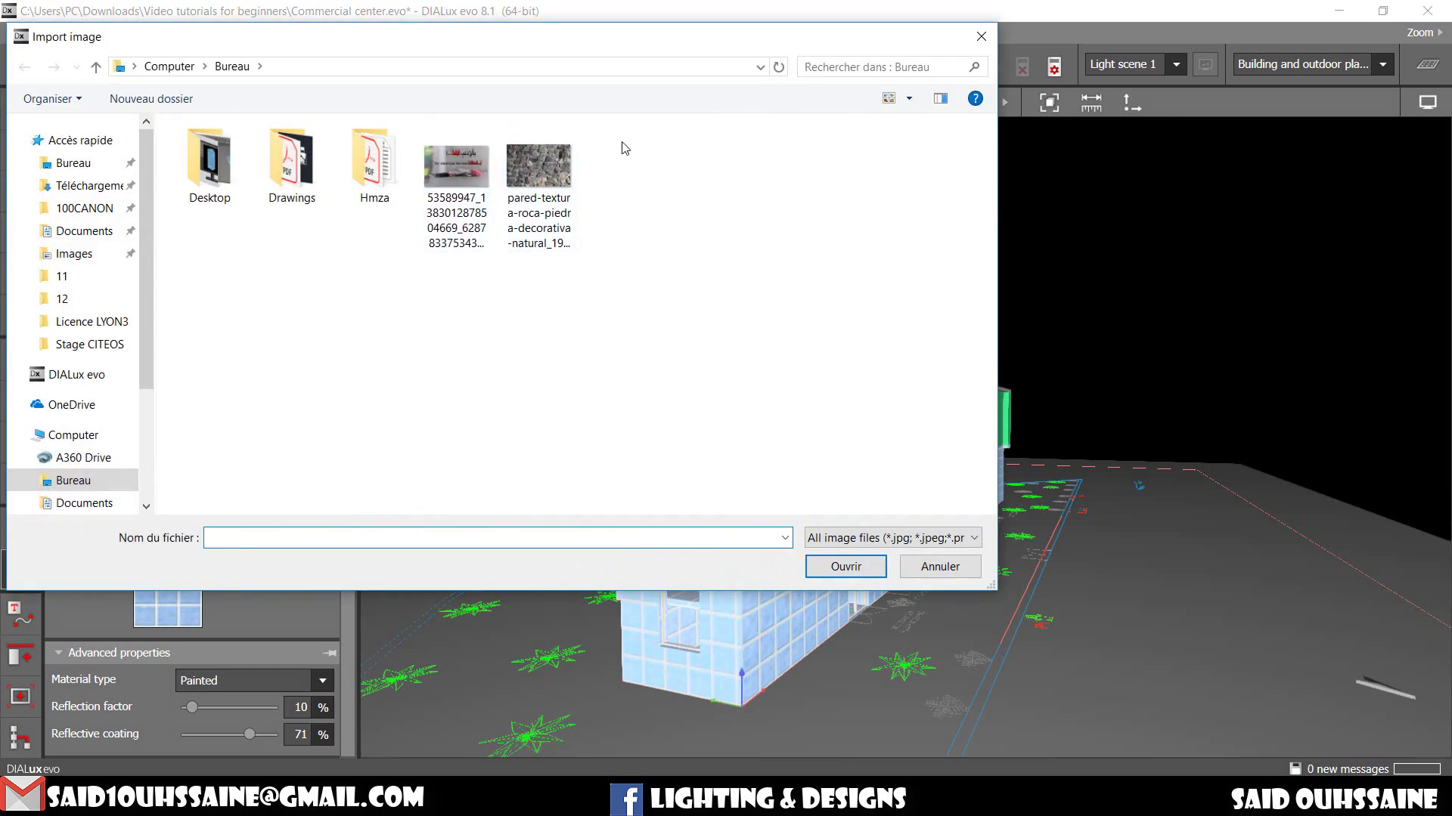
pyautogui.click(570, 156)
pyautogui.doubleClick(568, 152)
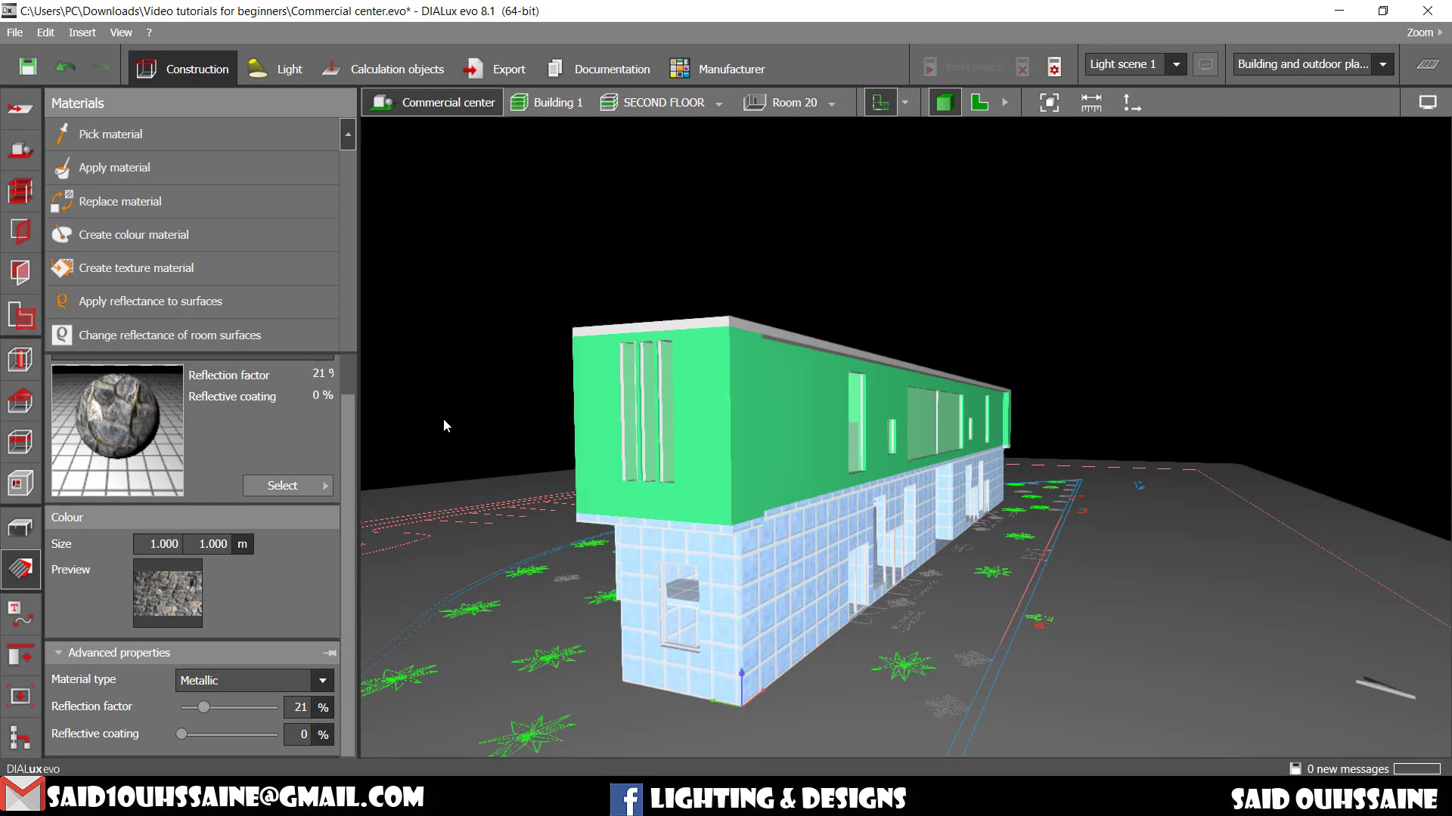
pyautogui.scroll(1, 441, 379)
pyautogui.scroll(5, 694, 490)
pyautogui.scroll(-3, 700, 496)
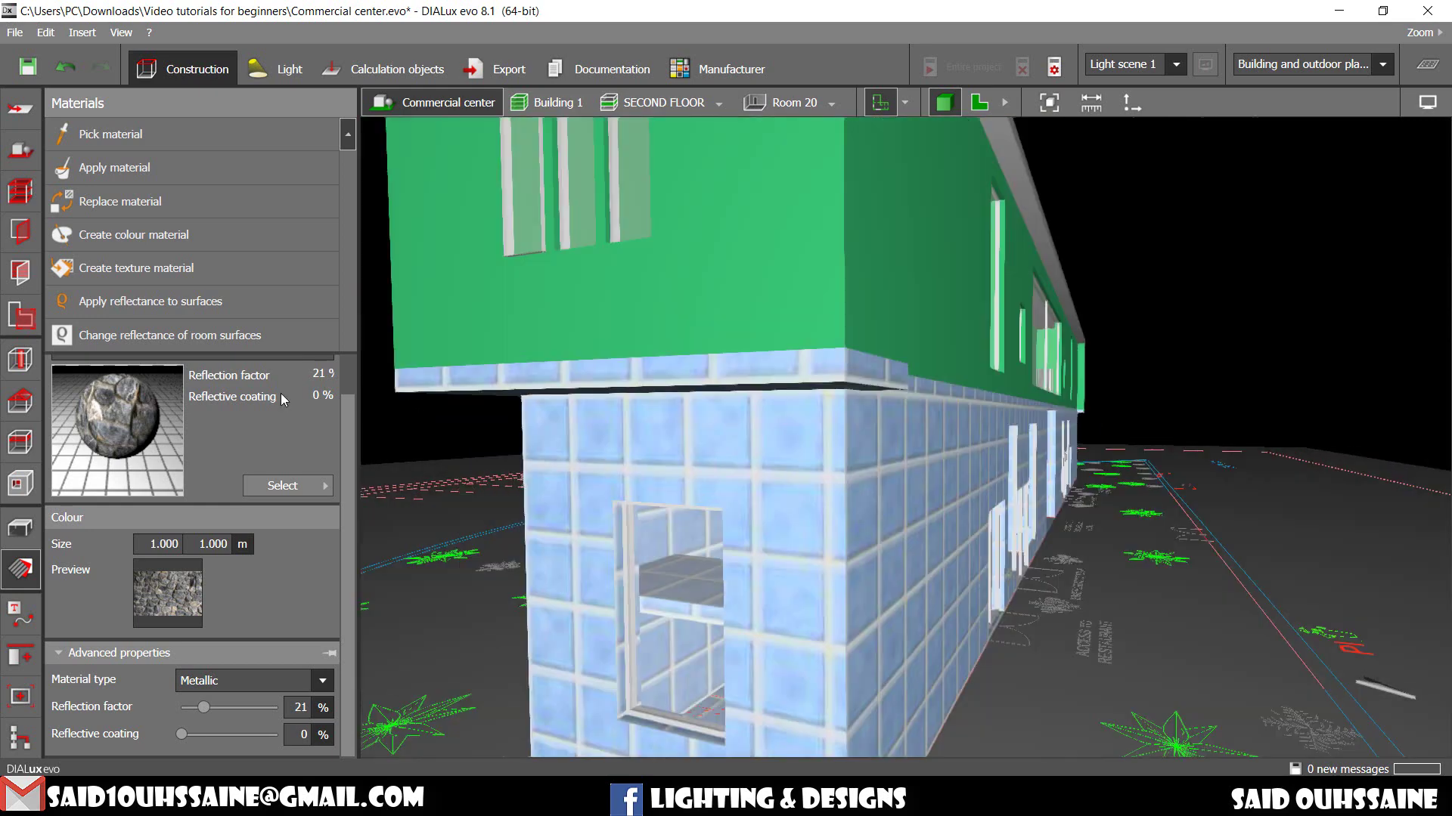
# - Cover the lower wall under the green storey with stone, undoing and reapplying it once
pyautogui.click(703, 468)
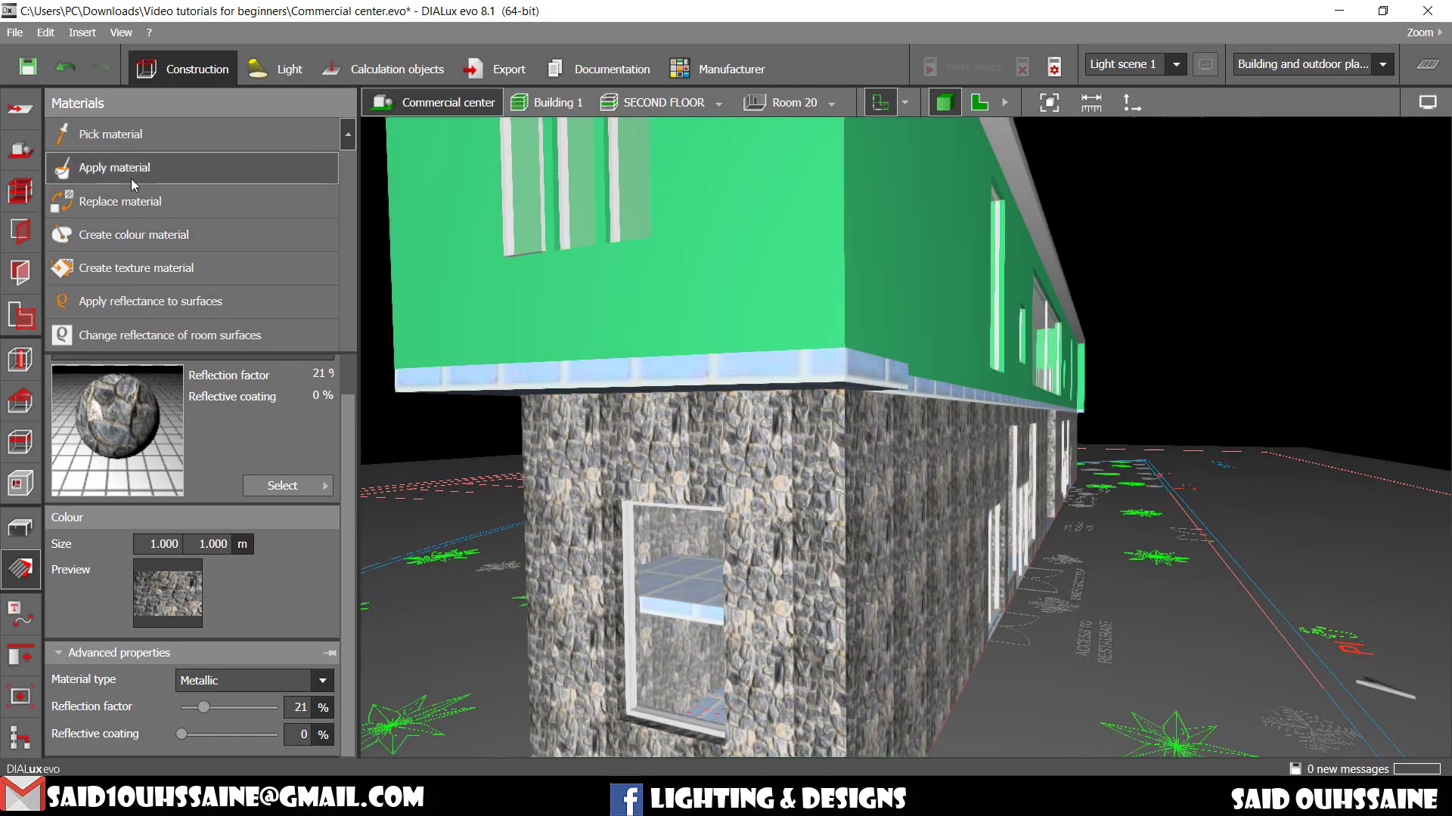
pyautogui.hotkey('ctrl', 'z')
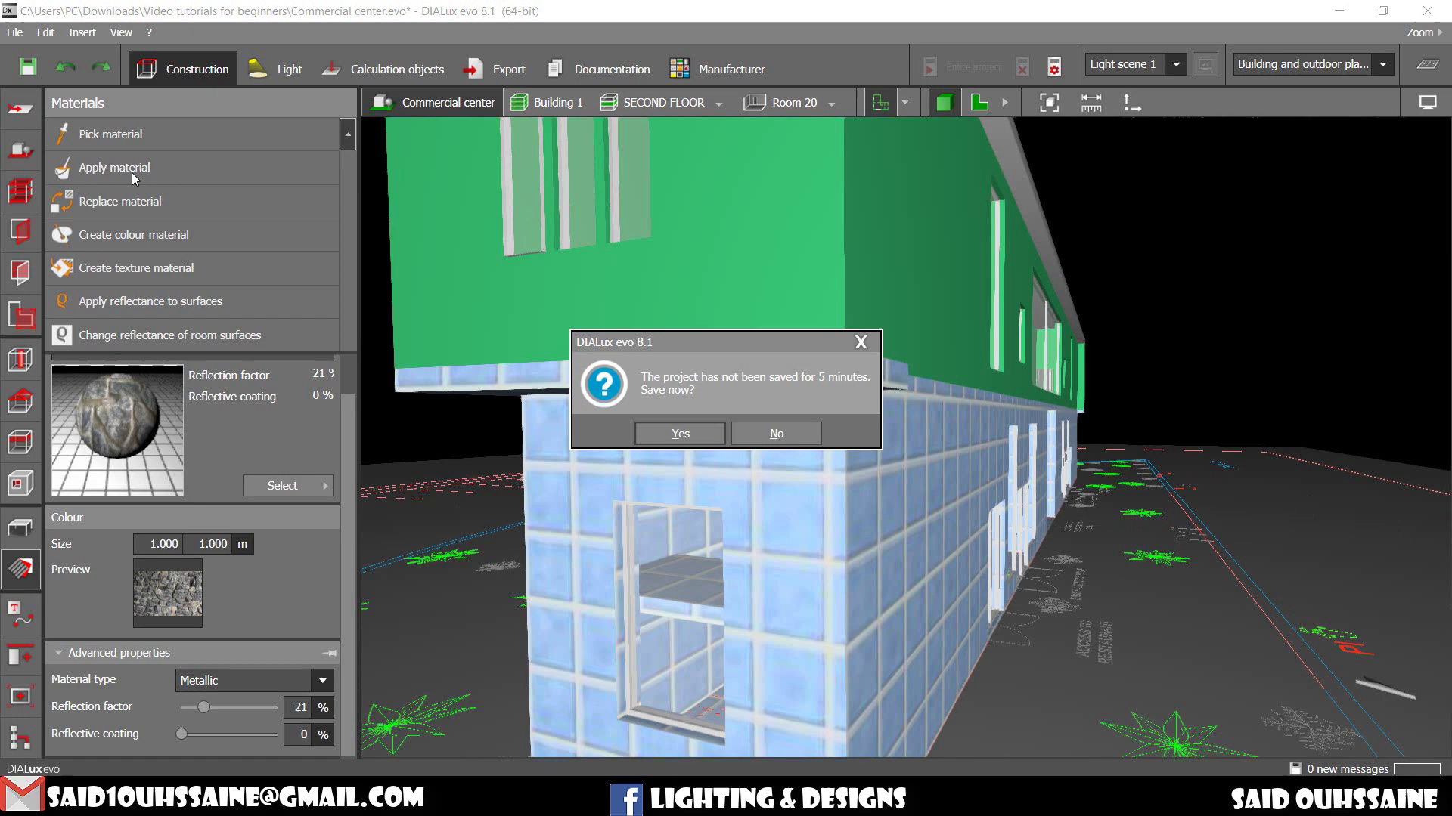
pyautogui.click(777, 435)
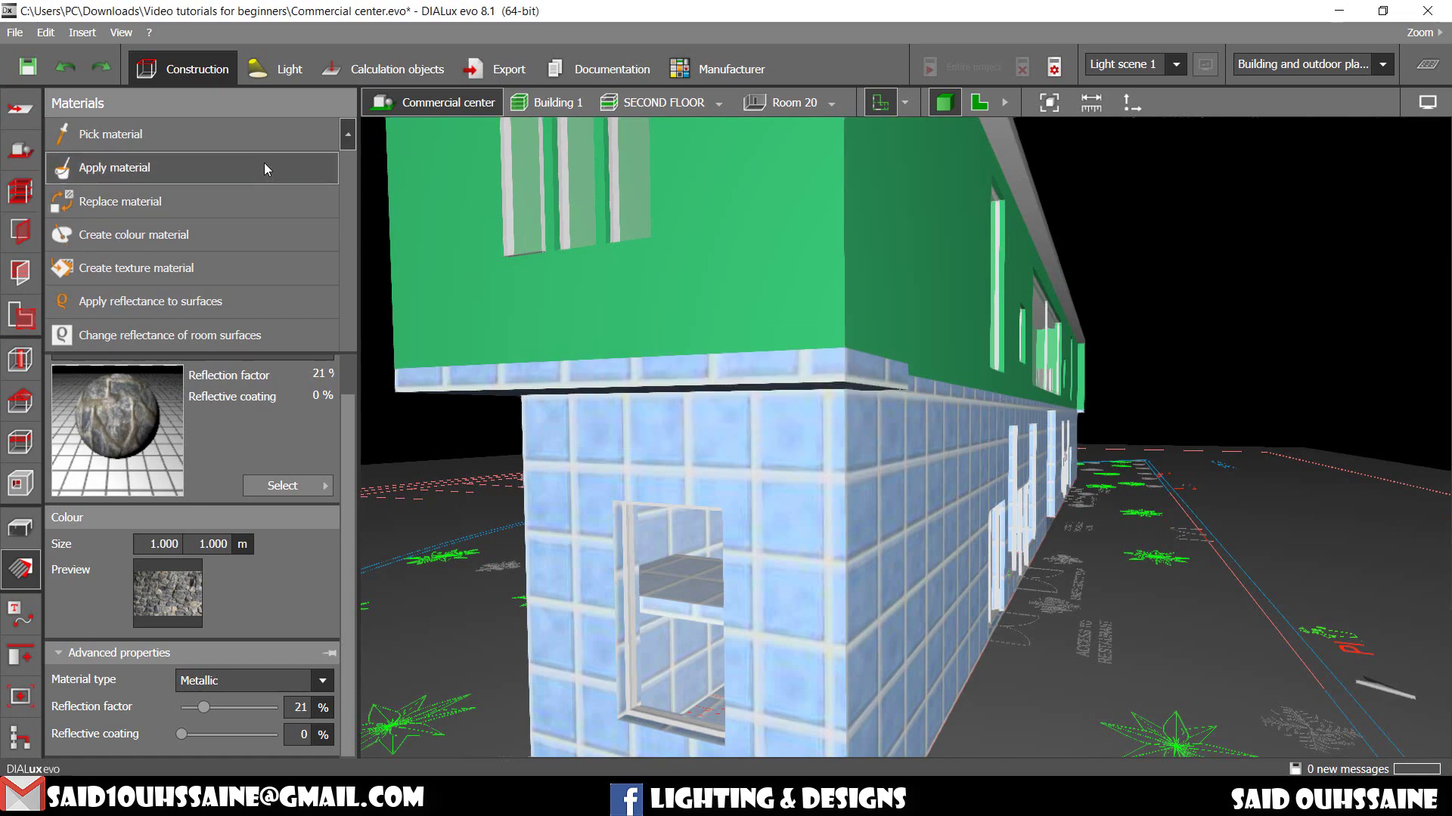
pyautogui.click(714, 423)
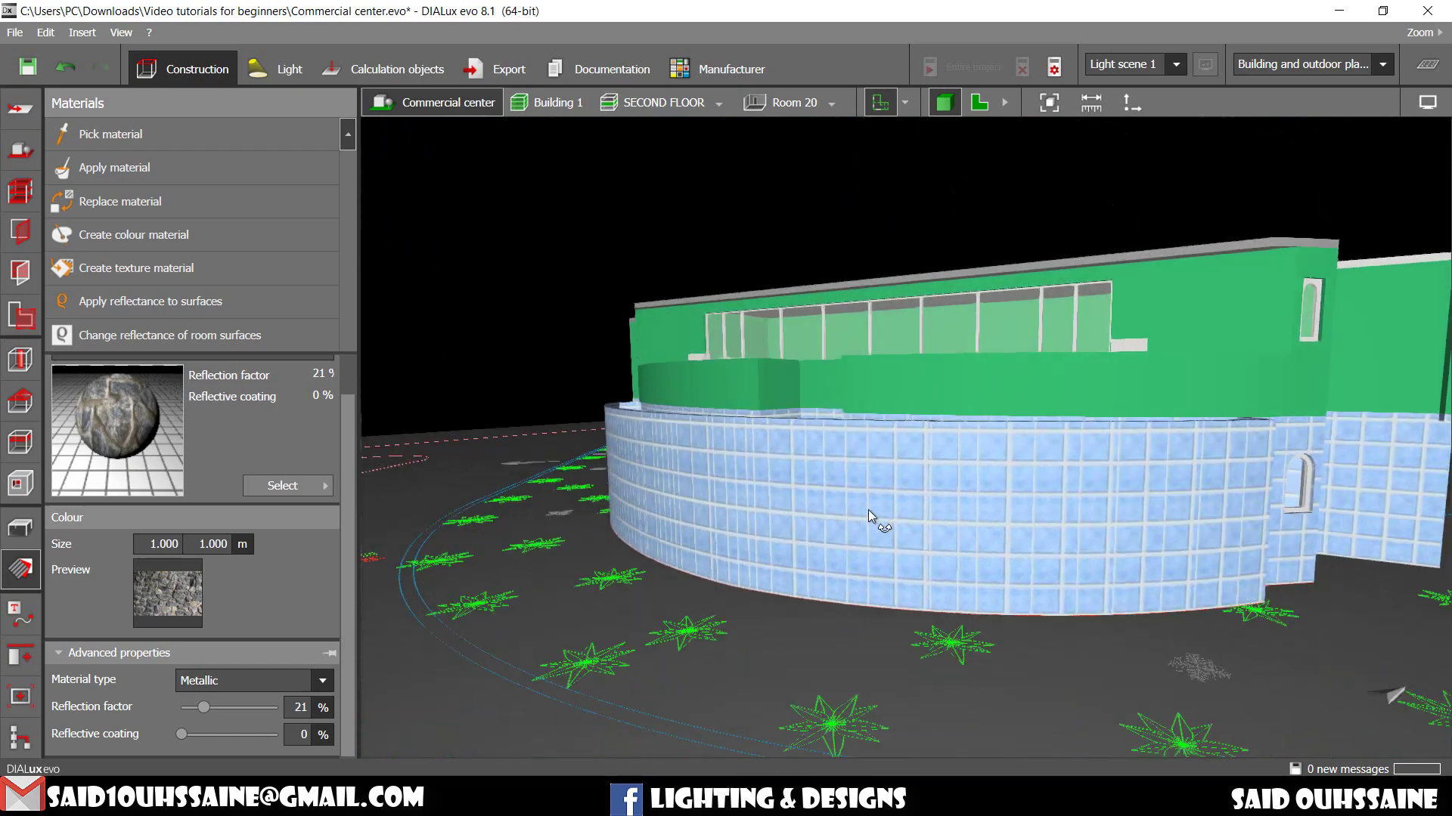
pyautogui.moveTo(699, 466)
pyautogui.mouseDown(button='right')
pyautogui.moveTo(909, 545)
pyautogui.moveTo(813, 470)
pyautogui.moveTo(756, 479)
pyautogui.moveTo(867, 480)
pyautogui.moveTo(641, 479)
pyautogui.mouseUp(button='right')
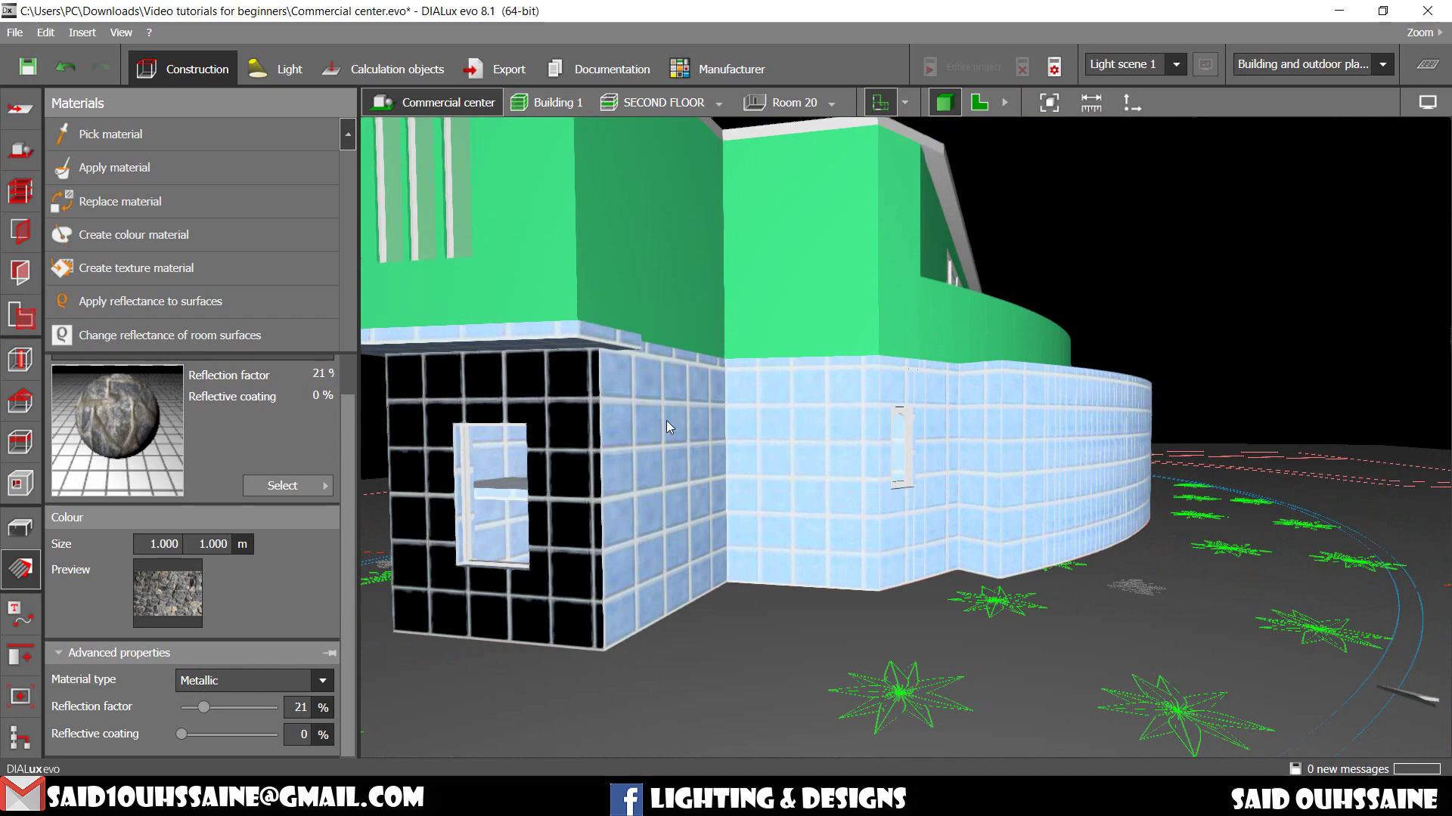
pyautogui.scroll(-2, 672, 419)
pyautogui.scroll(-2, 672, 420)
pyautogui.moveTo(673, 400); pyautogui.dragTo(791, 370, button='middle')
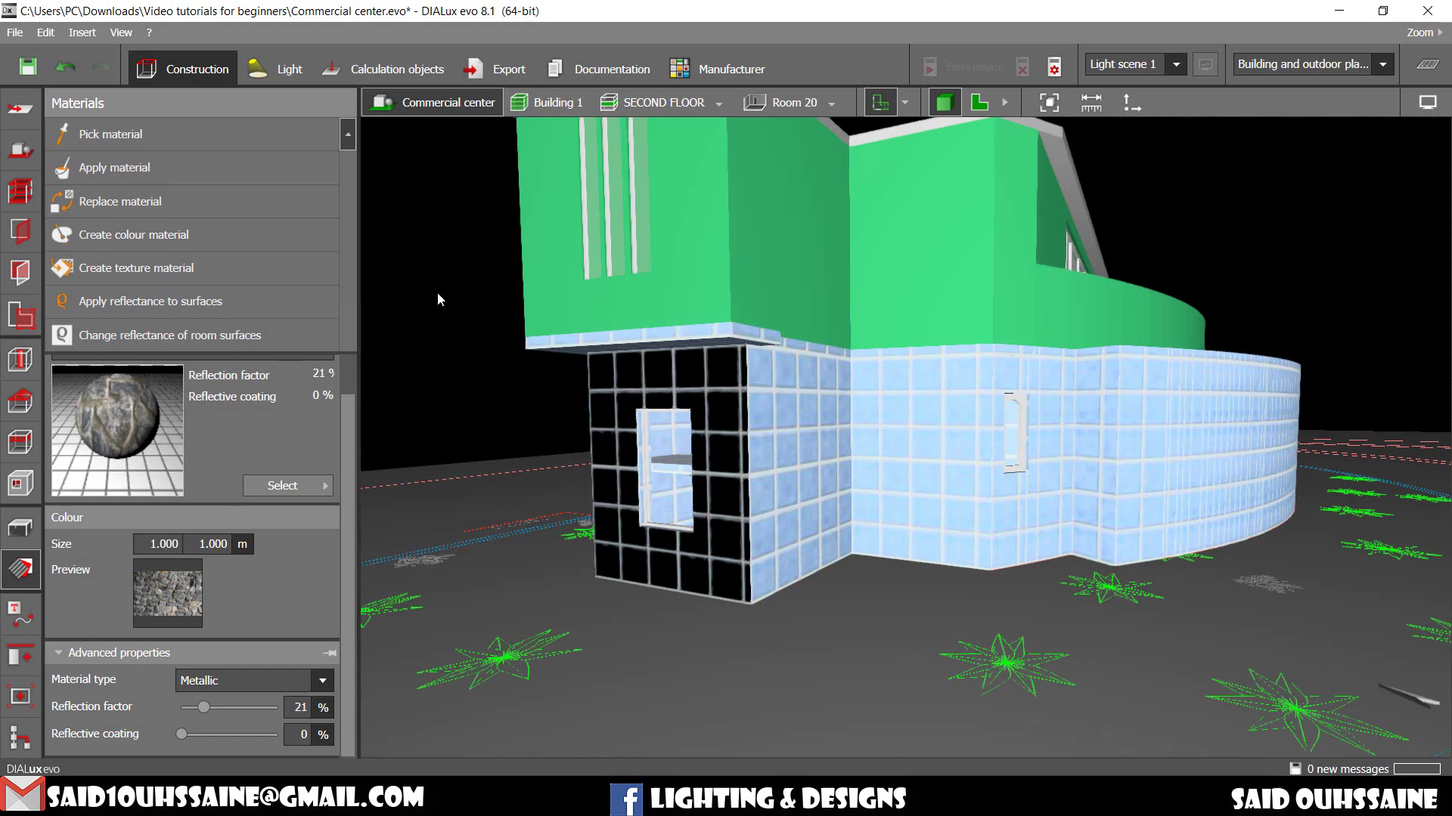
# - Clad the dark-tiled corner block and the adjacent side wall faces with stone texture
pyautogui.click(174, 165)
pyautogui.click(678, 379)
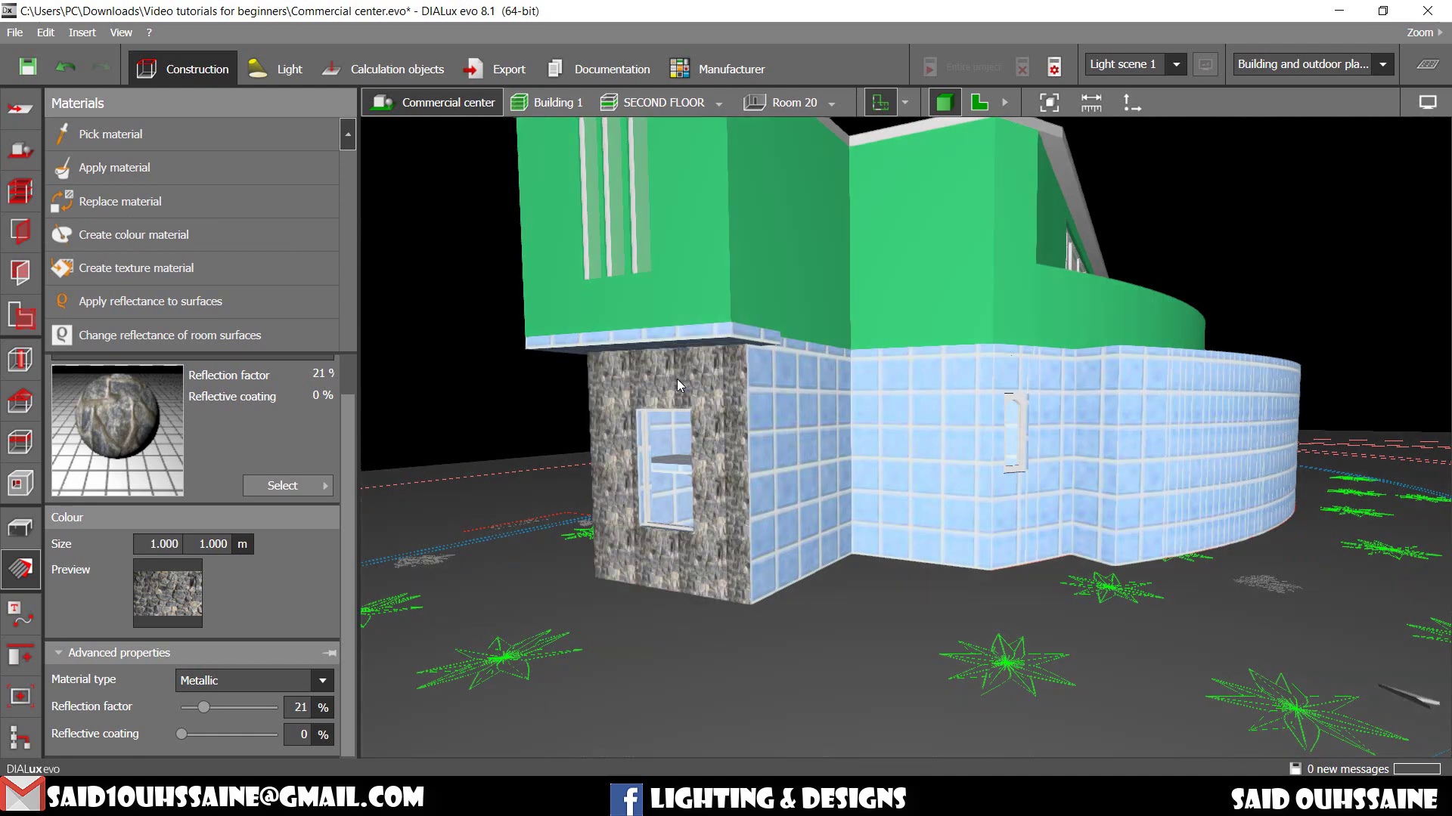
pyautogui.click(114, 167)
pyautogui.click(802, 388)
pyautogui.click(170, 166)
pyautogui.click(922, 424)
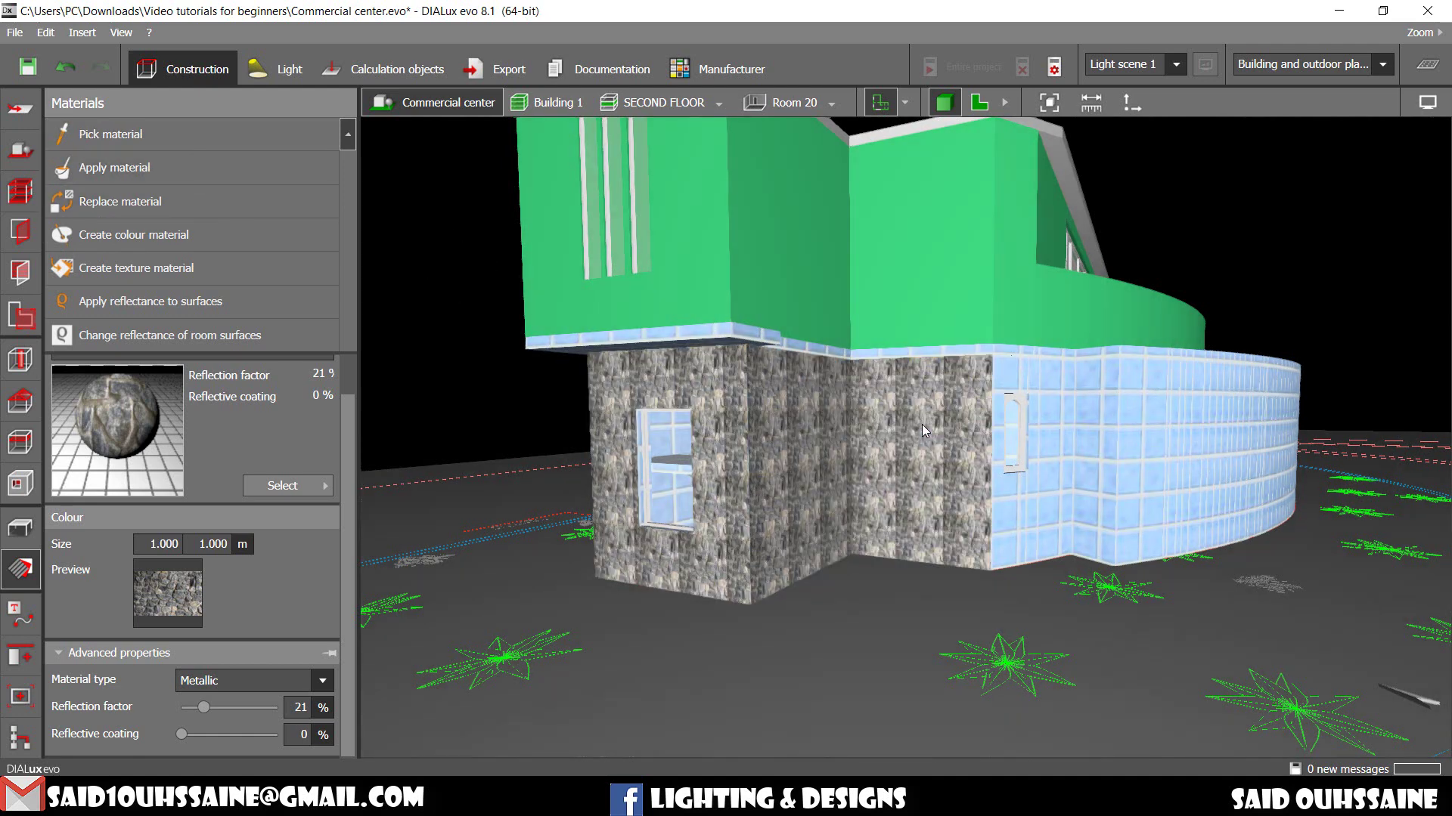
pyautogui.moveTo(784, 464); pyautogui.dragTo(815, 449)
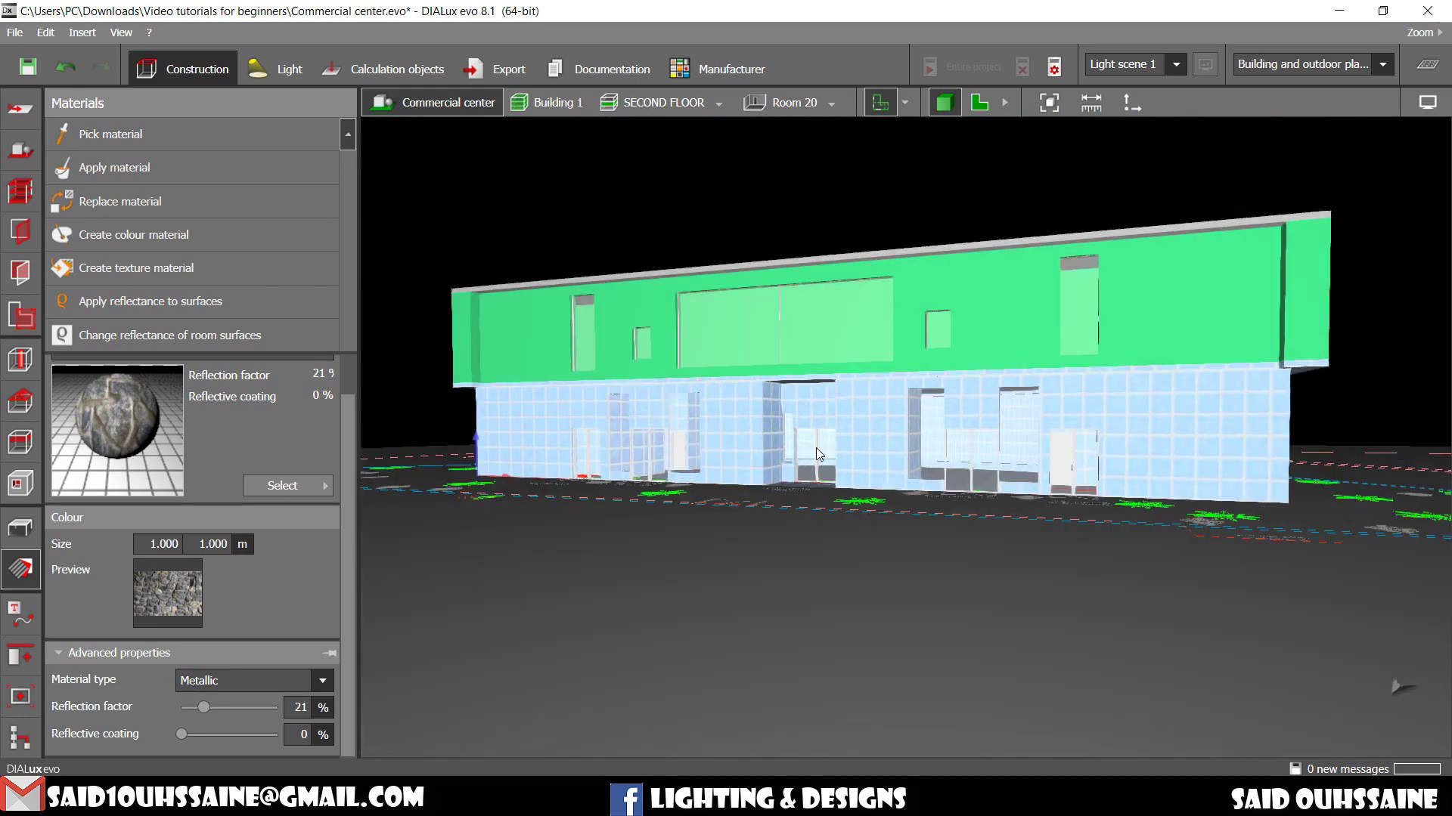
pyautogui.scroll(3, 816, 449)
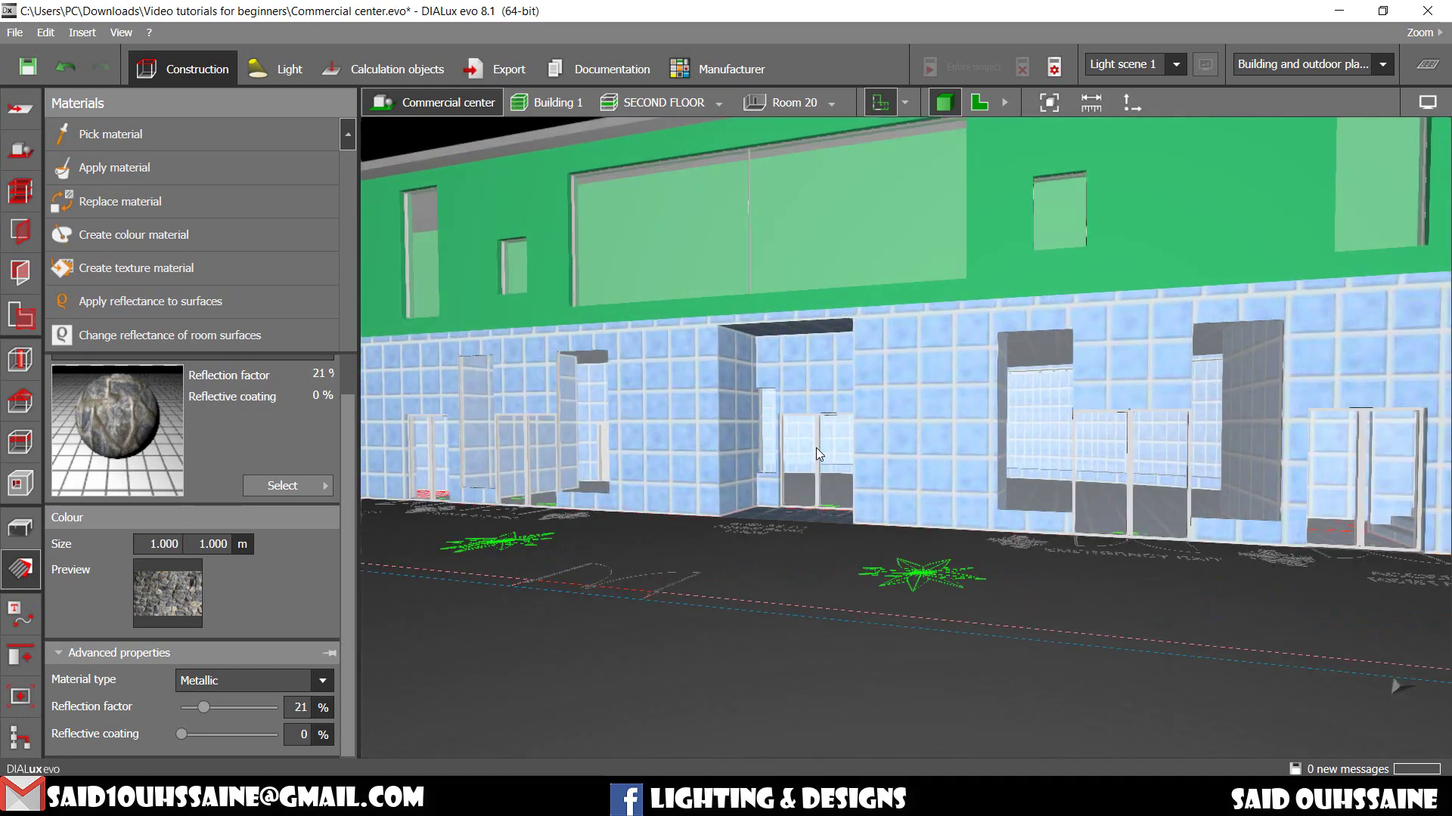
# - Apply stone to the front facade's left section, pillar, door recess and right section
pyautogui.click(242, 181)
pyautogui.click(706, 343)
pyautogui.click(743, 347)
pyautogui.click(783, 347)
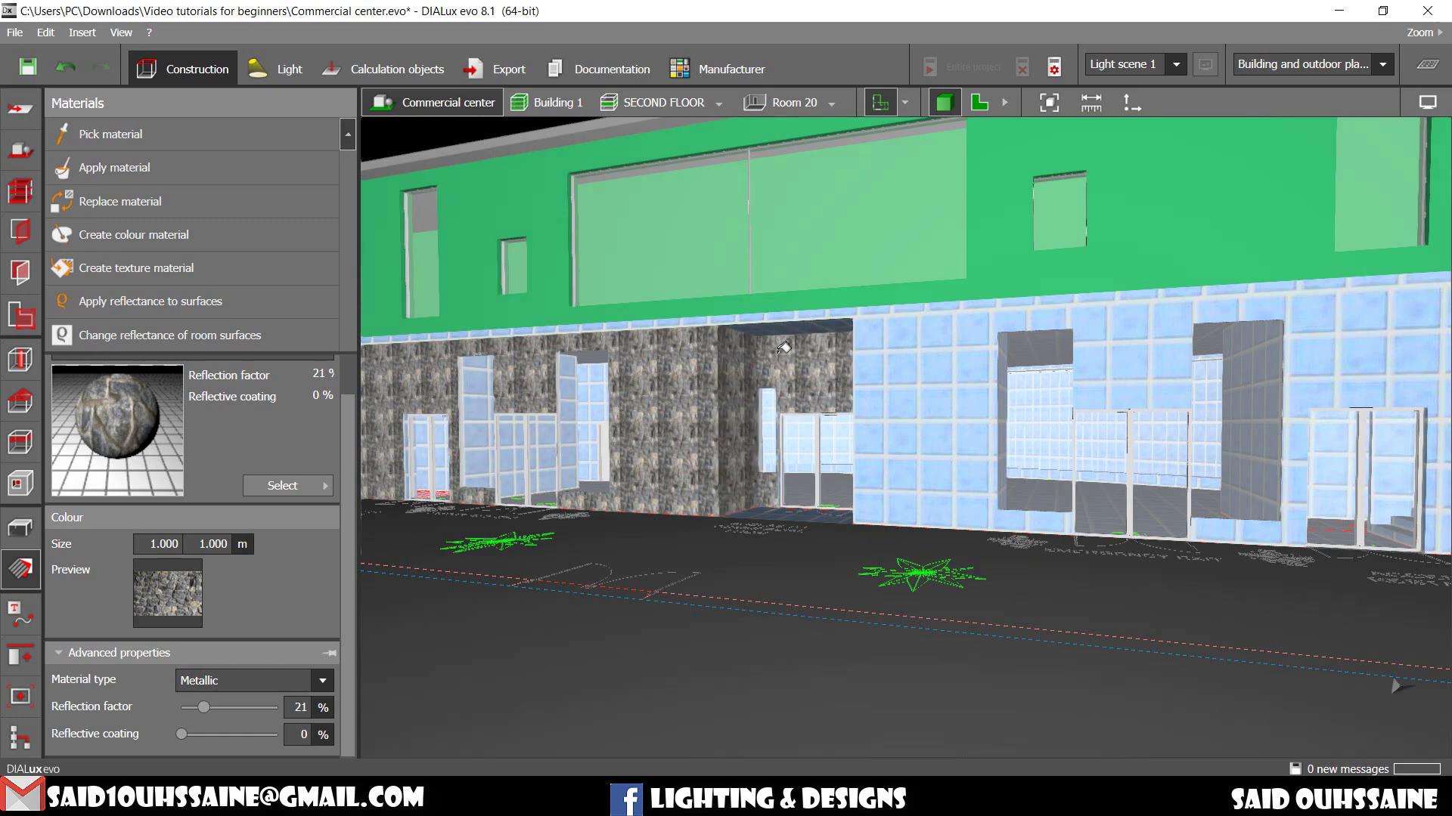
pyautogui.click(893, 351)
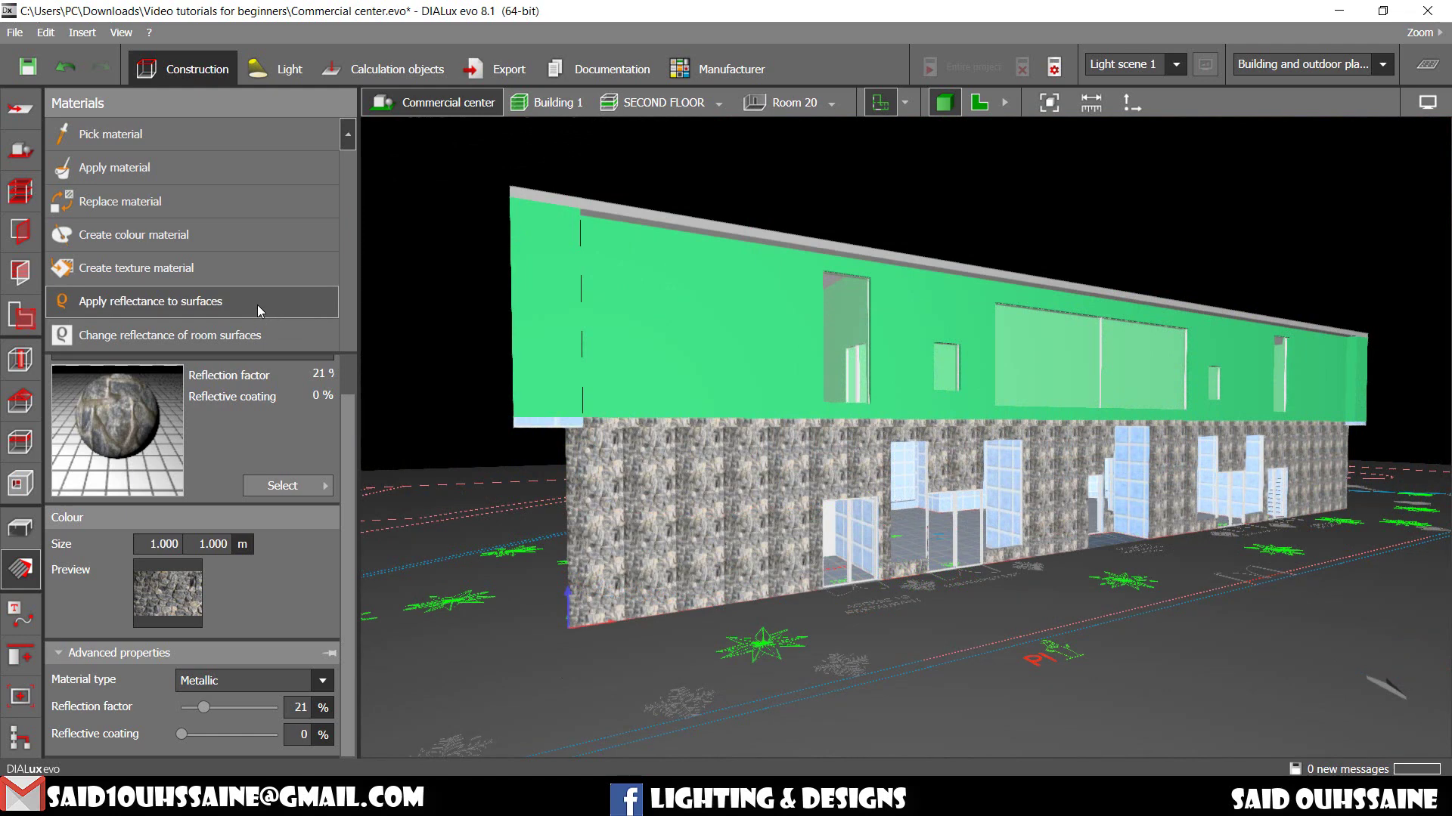
# - Apply a 20% reflection factor to the green upper-storey wall surface
pyautogui.click(258, 305)
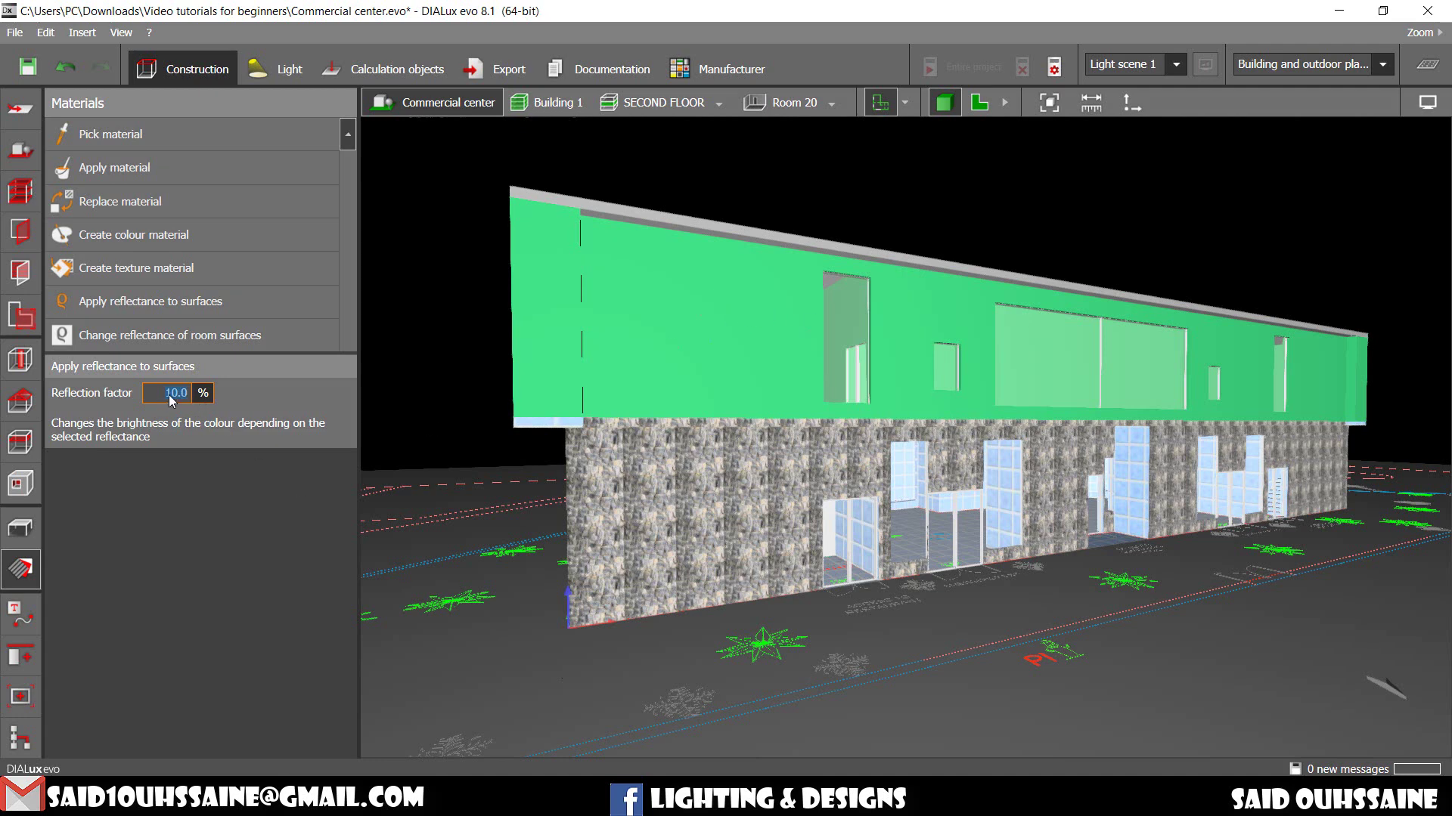
pyautogui.write('20')
pyautogui.press('Return')
pyautogui.click(751, 293)
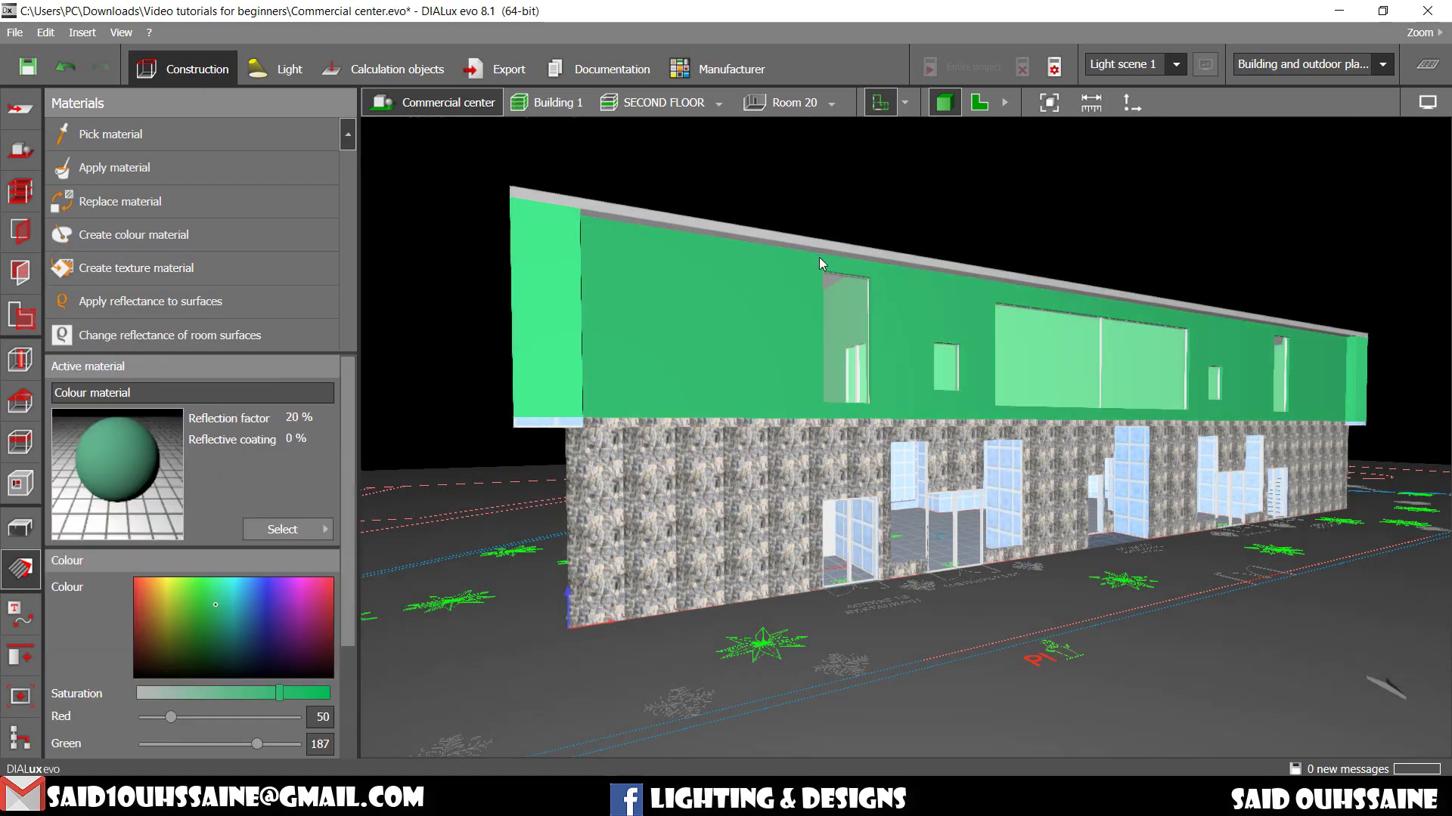
pyautogui.moveTo(819, 258)
pyautogui.mouseDown(button='middle')
pyautogui.moveTo(859, 224)
pyautogui.moveTo(960, 400)
pyautogui.mouseUp(button='middle')
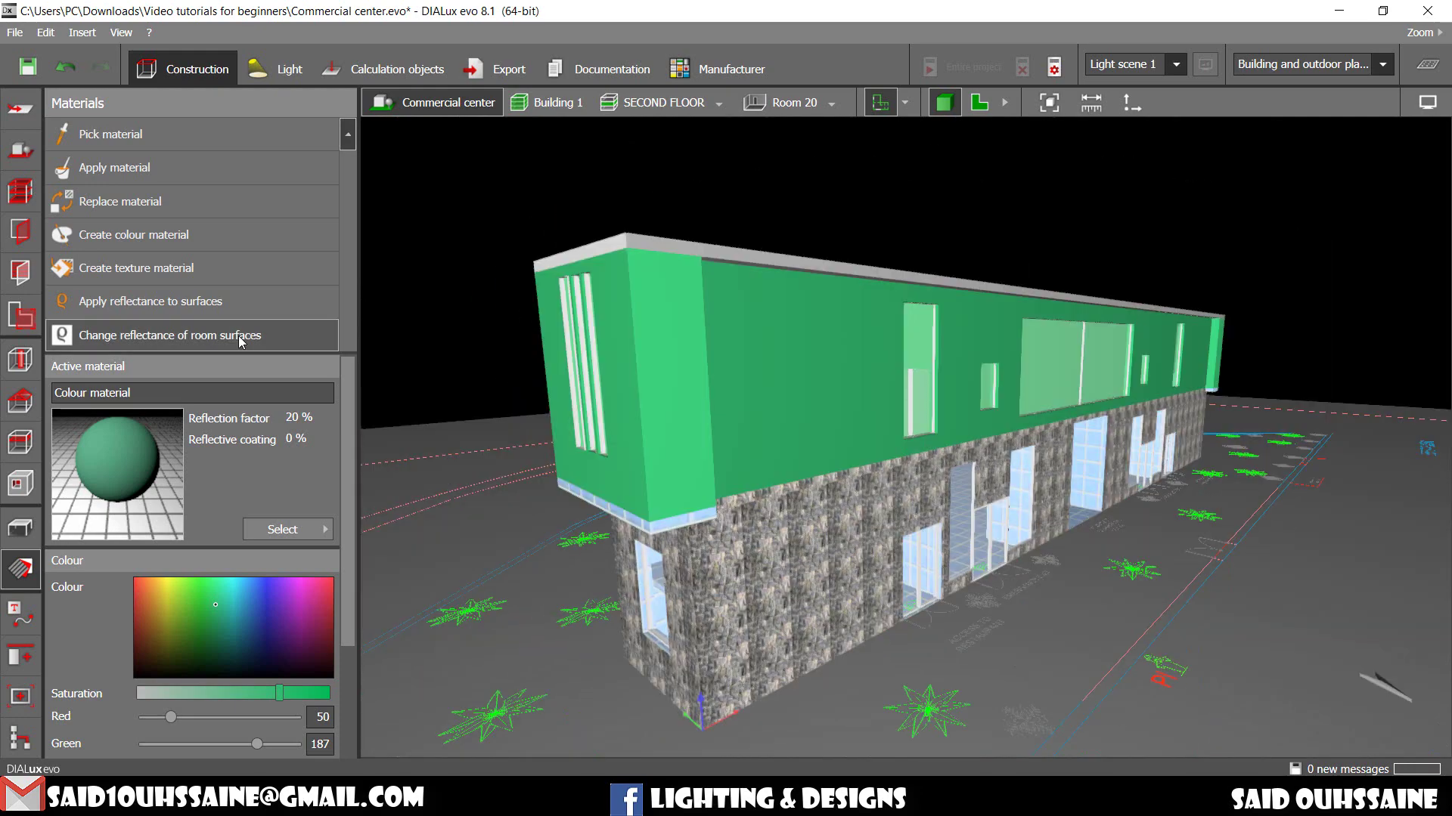
# - Apply room surface reflectances of ceilings 70%, walls 50% and floors 20% to all rooms
pyautogui.click(239, 337)
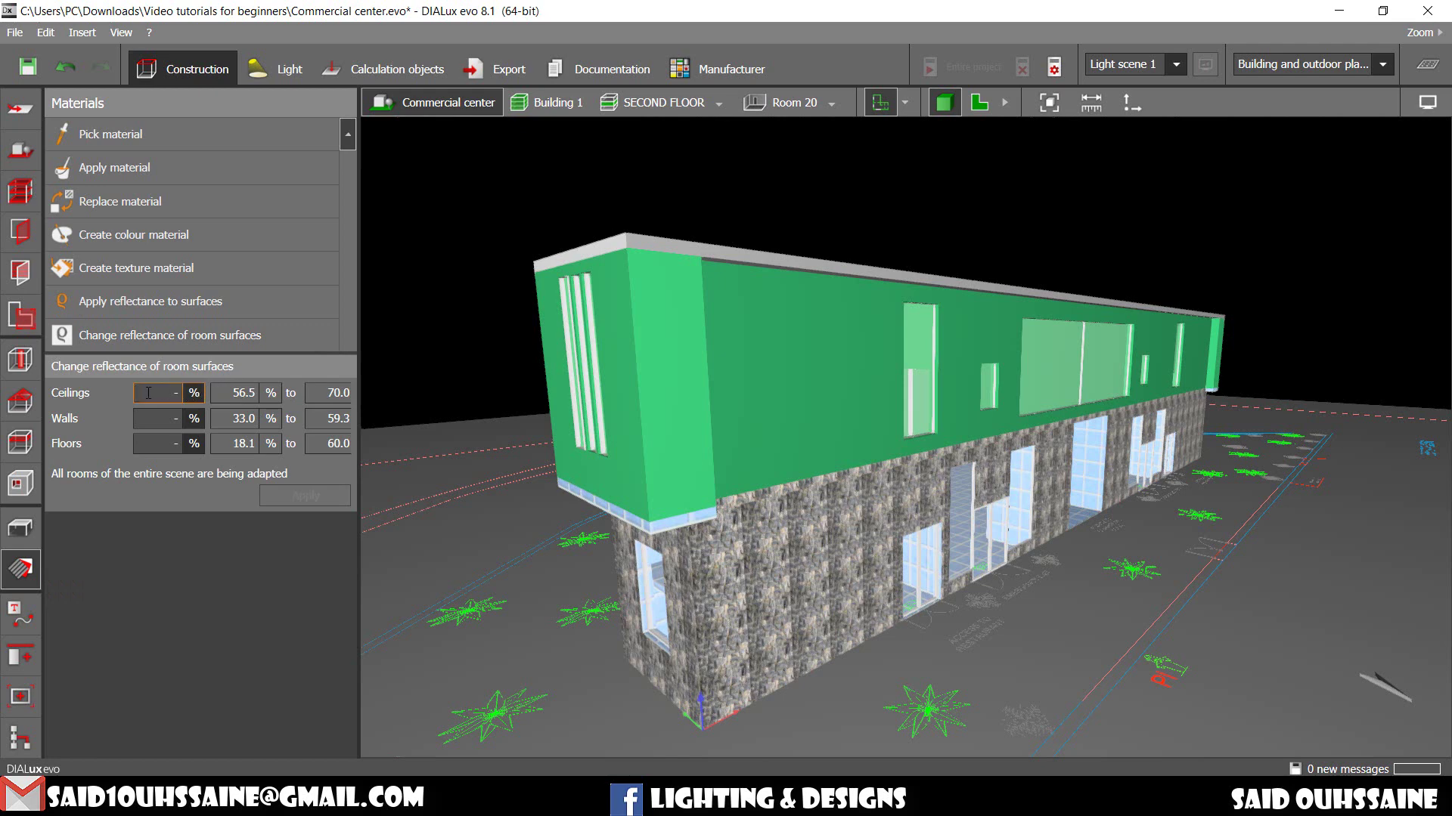
pyautogui.write('7')
pyautogui.write('0')
pyautogui.press('Return')
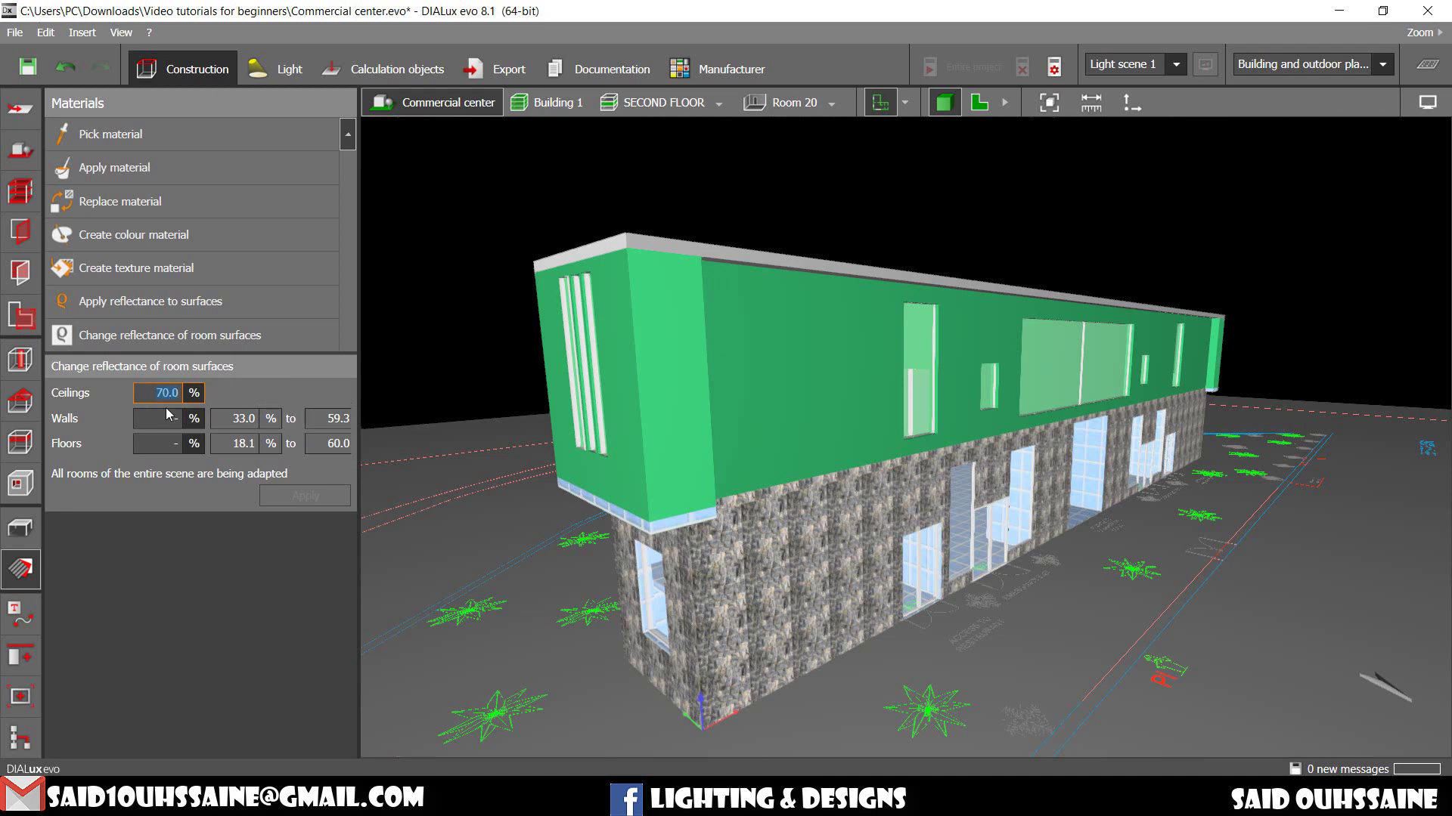
pyautogui.click(172, 417)
pyautogui.write('50')
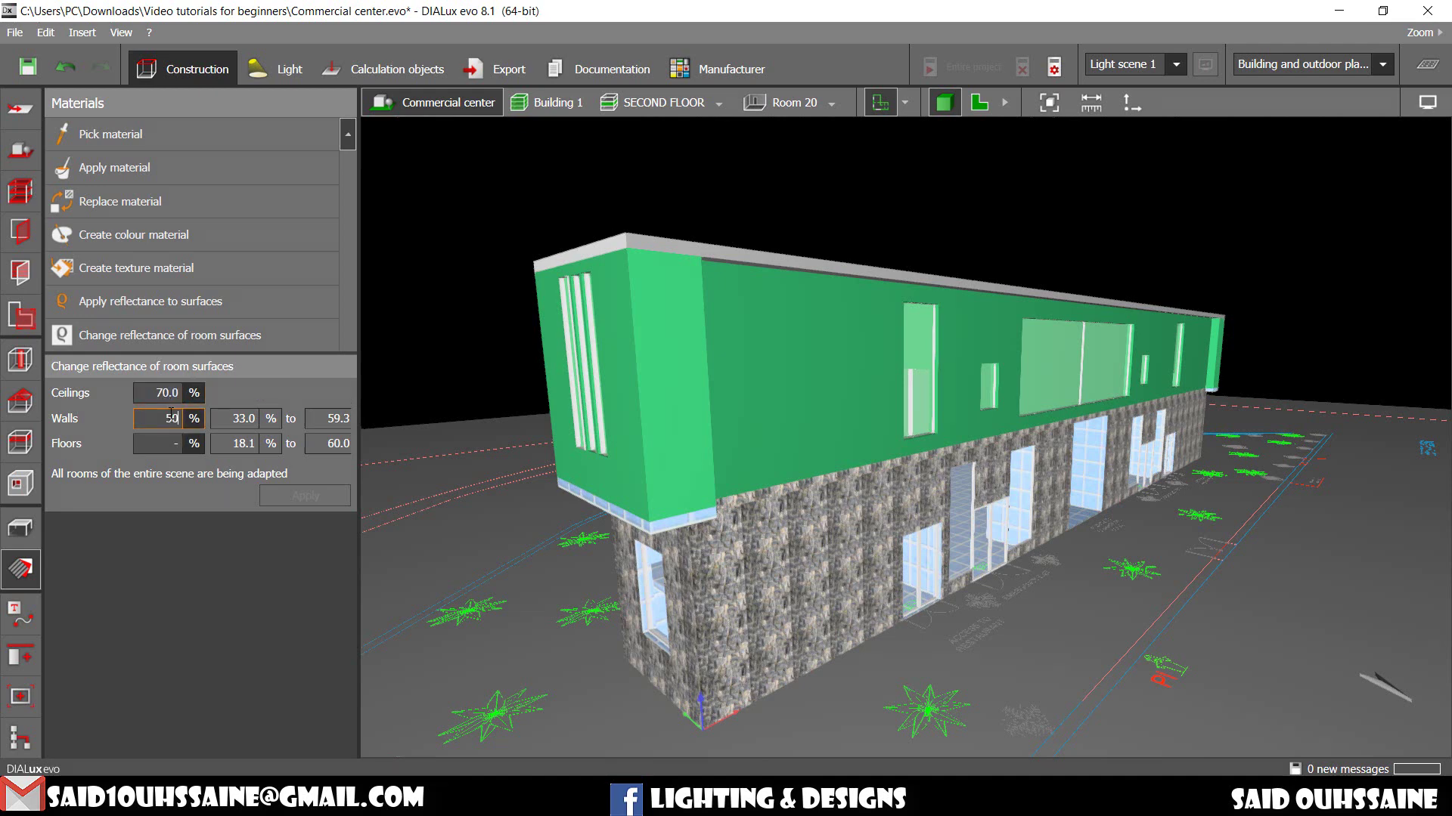
pyautogui.press('Return')
pyautogui.click(162, 443)
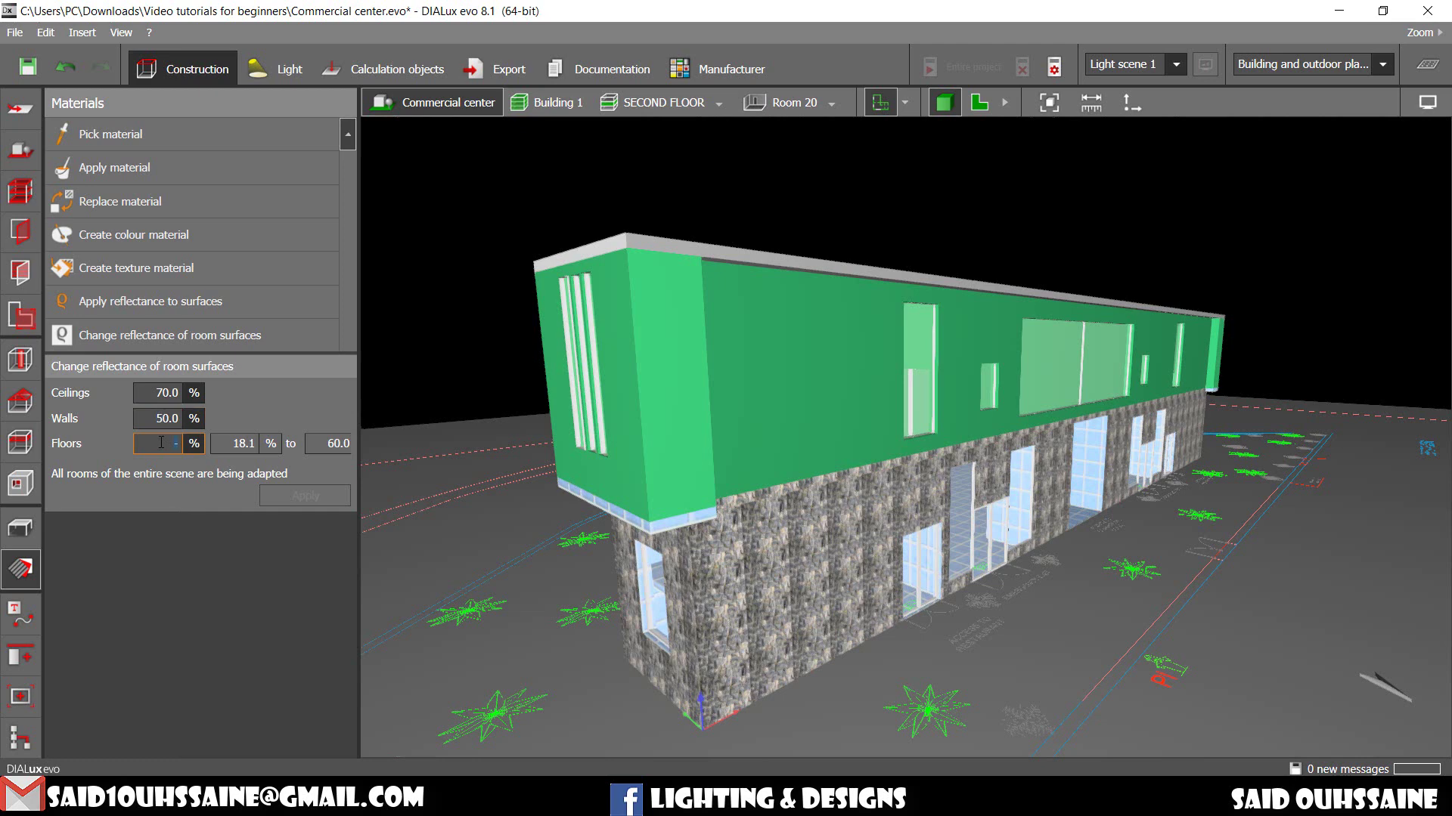
pyautogui.write('20')
pyautogui.press('Return')
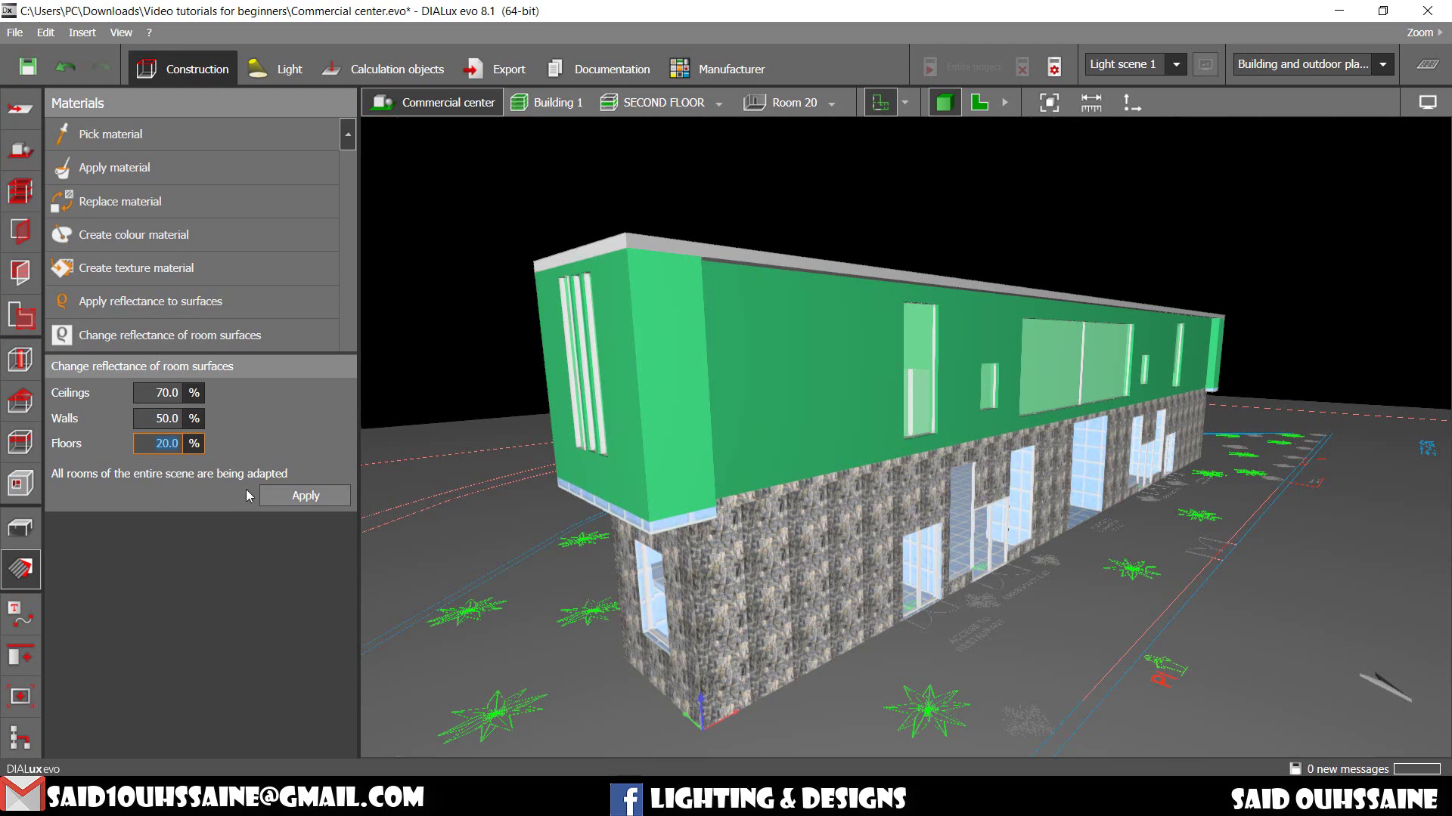
pyautogui.click(293, 500)
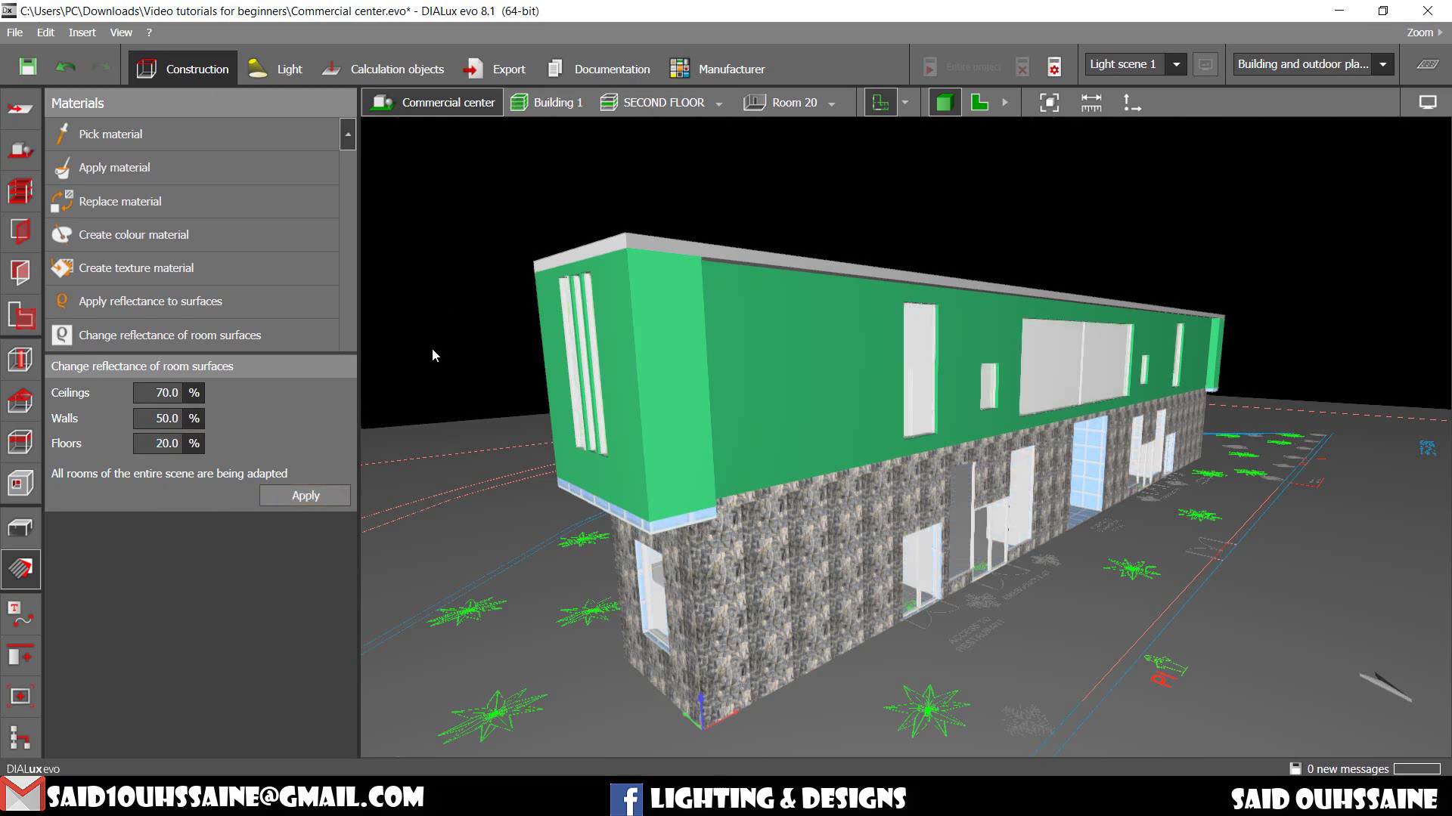
pyautogui.moveTo(432, 348)
pyautogui.mouseDown()
pyautogui.moveTo(477, 352)
pyautogui.moveTo(384, 390)
pyautogui.mouseUp()
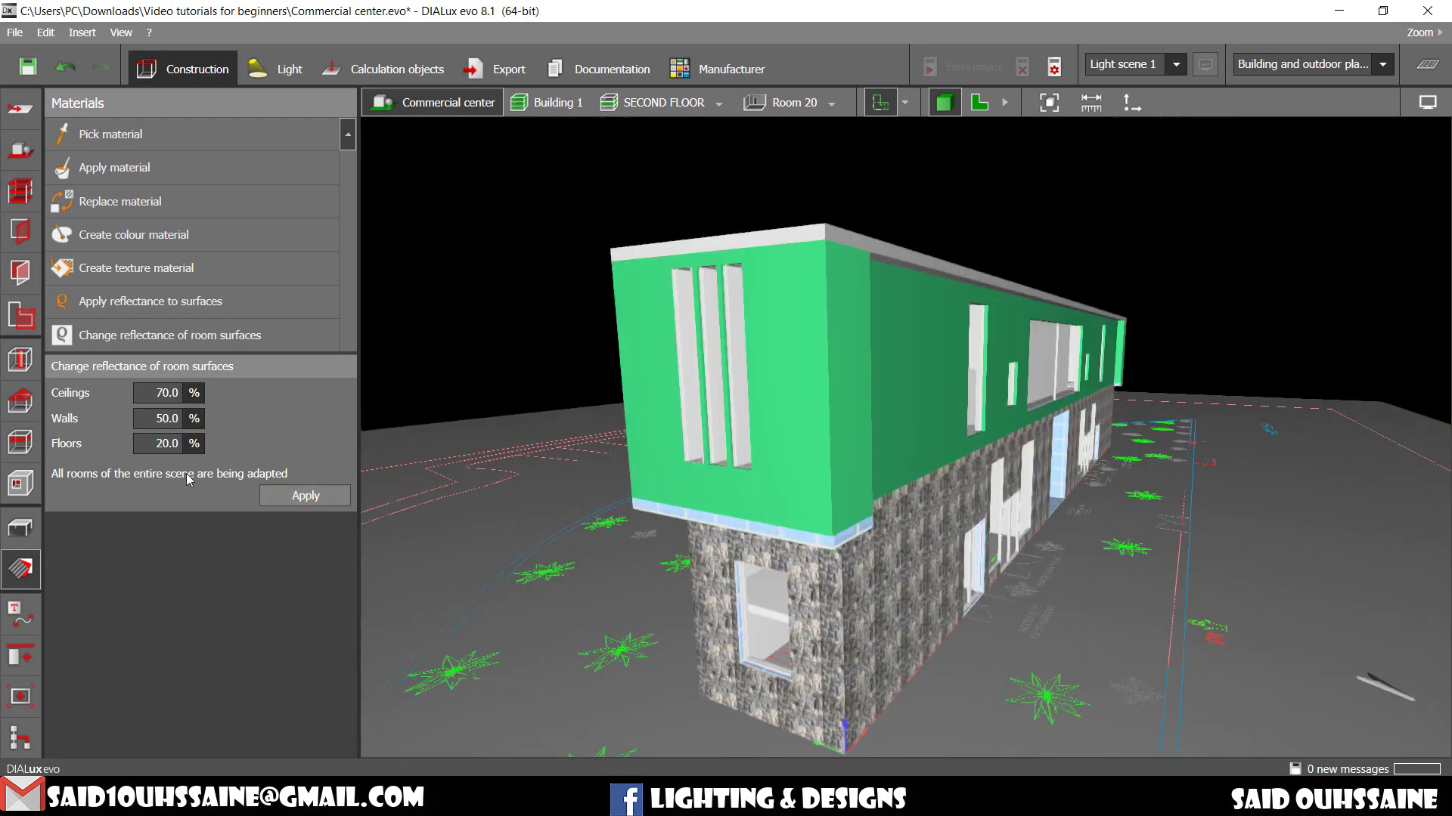
# - Switch to the Underground storey and apply 70% ceiling reflectance to its rooms
pyautogui.click(718, 102)
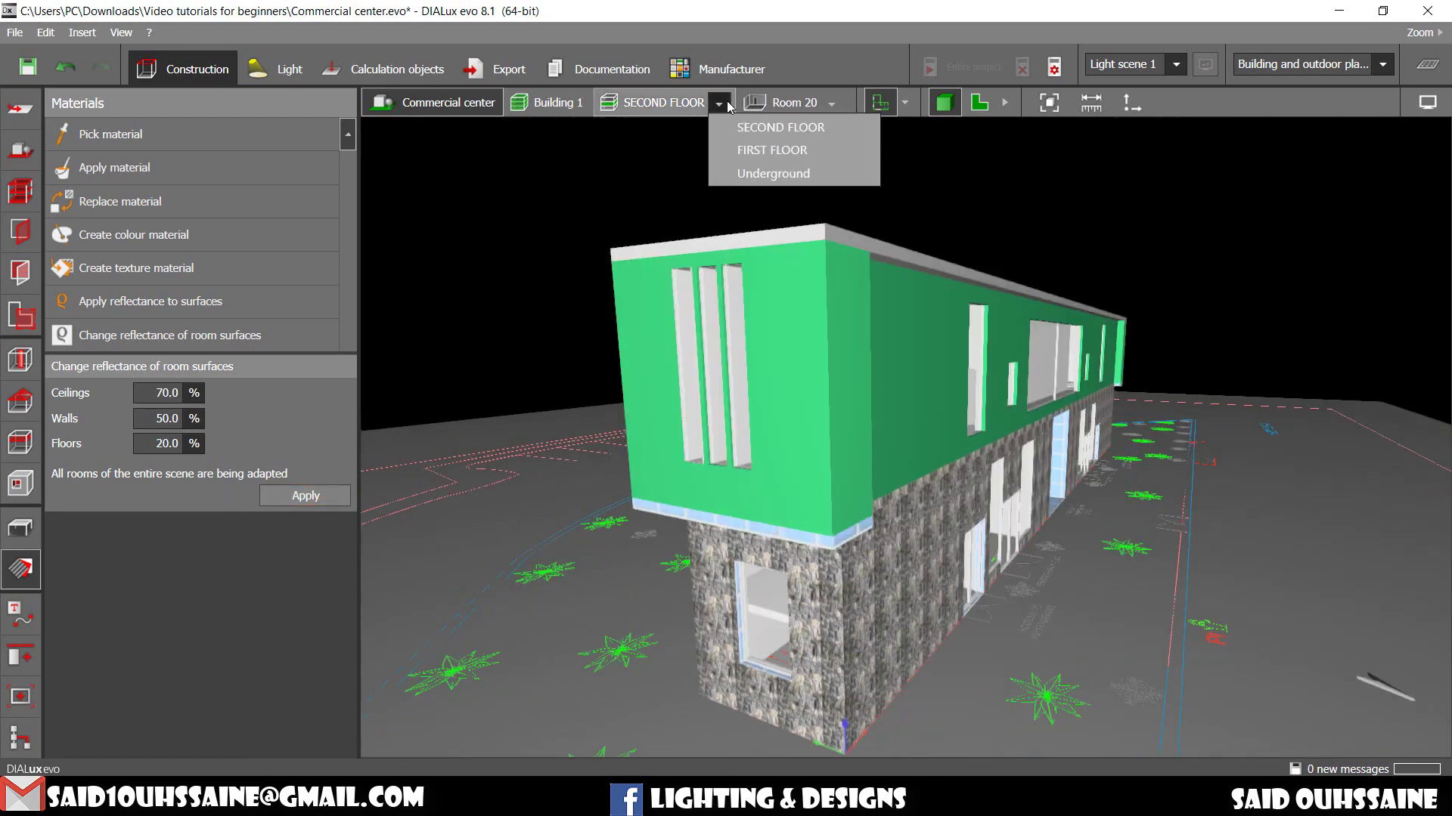
pyautogui.click(799, 170)
pyautogui.scroll(2, 850, 428)
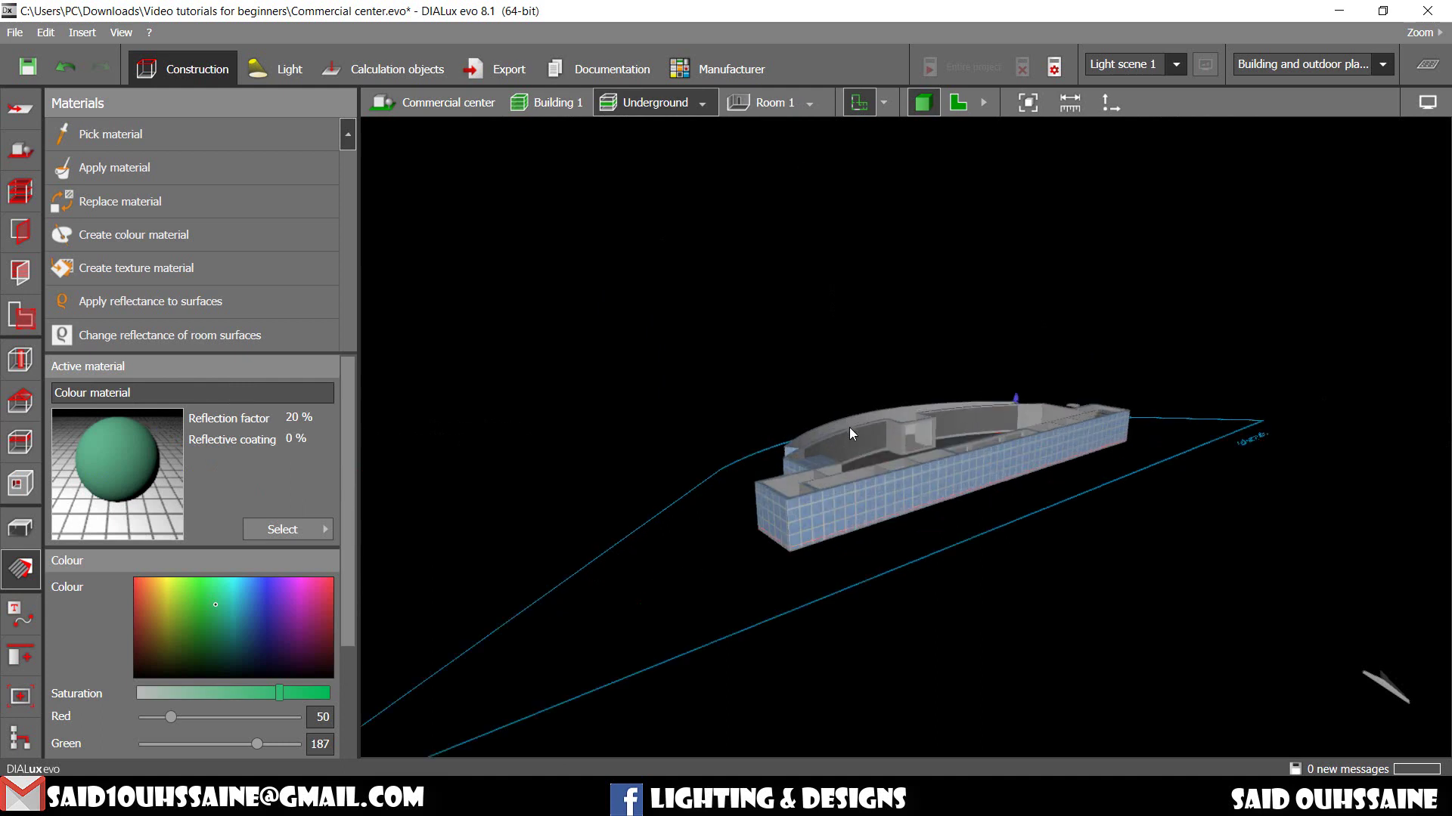
pyautogui.scroll(3, 843, 440)
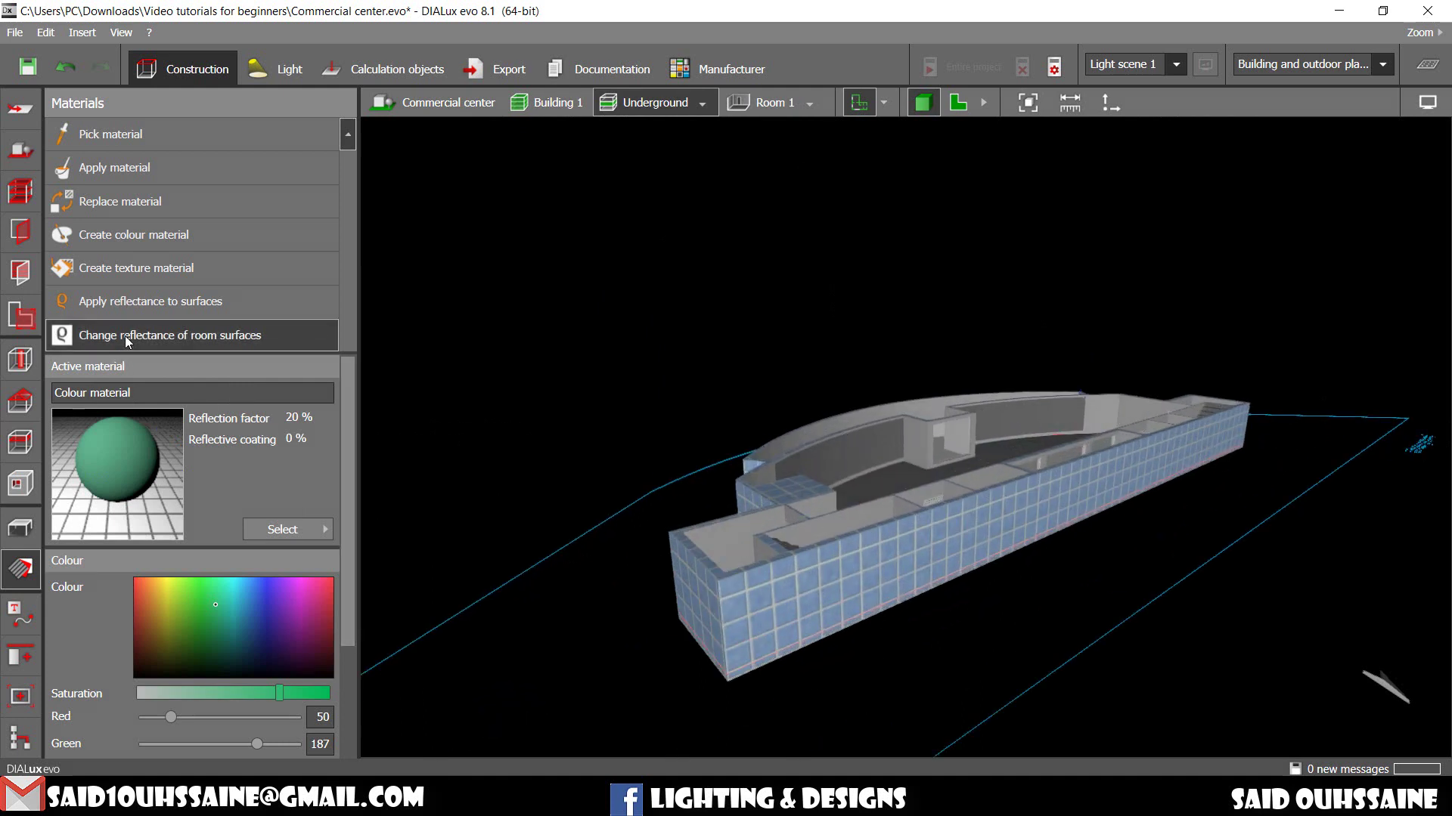
pyautogui.click(168, 334)
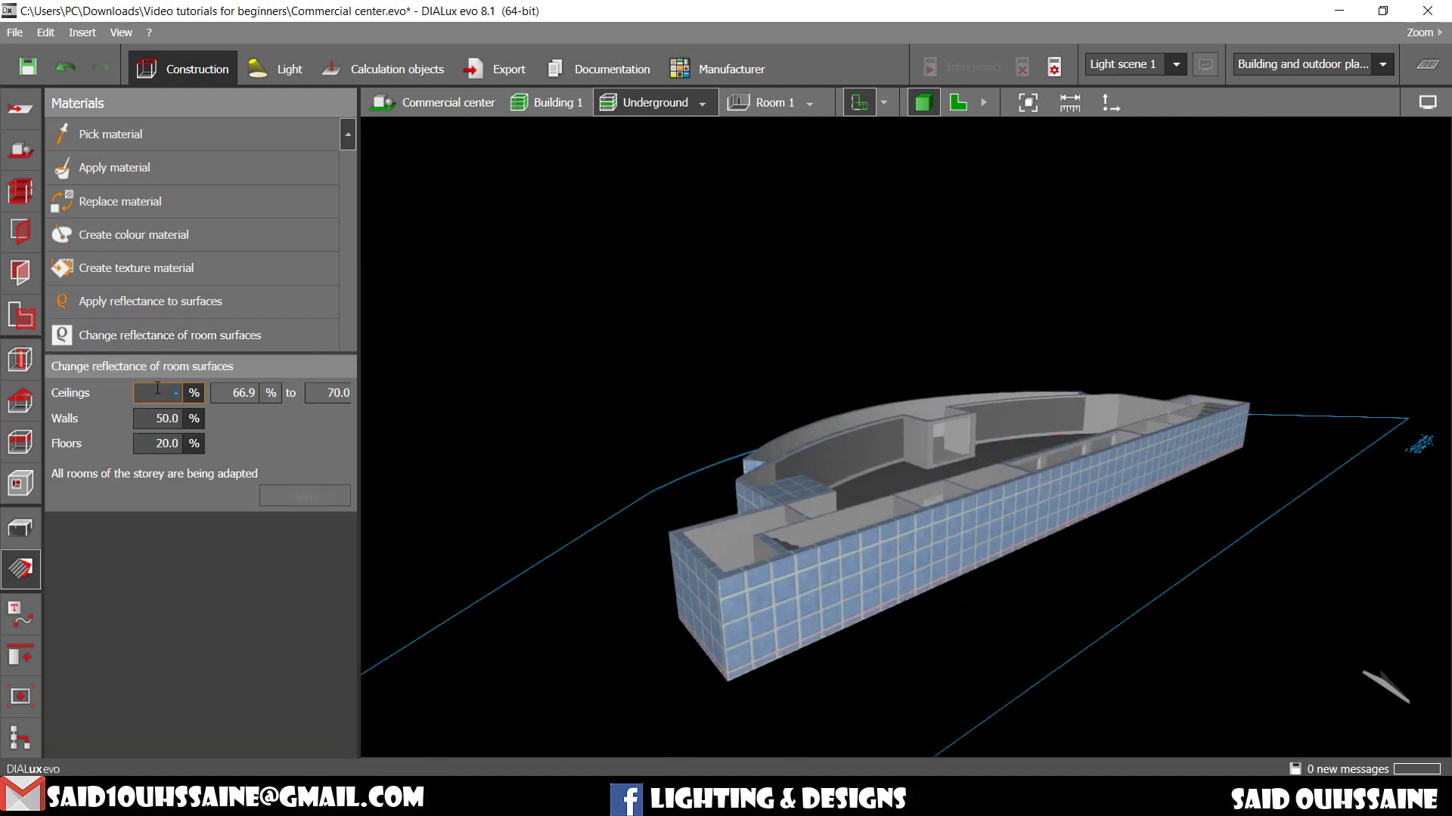
pyautogui.write('70')
pyautogui.press('Return')
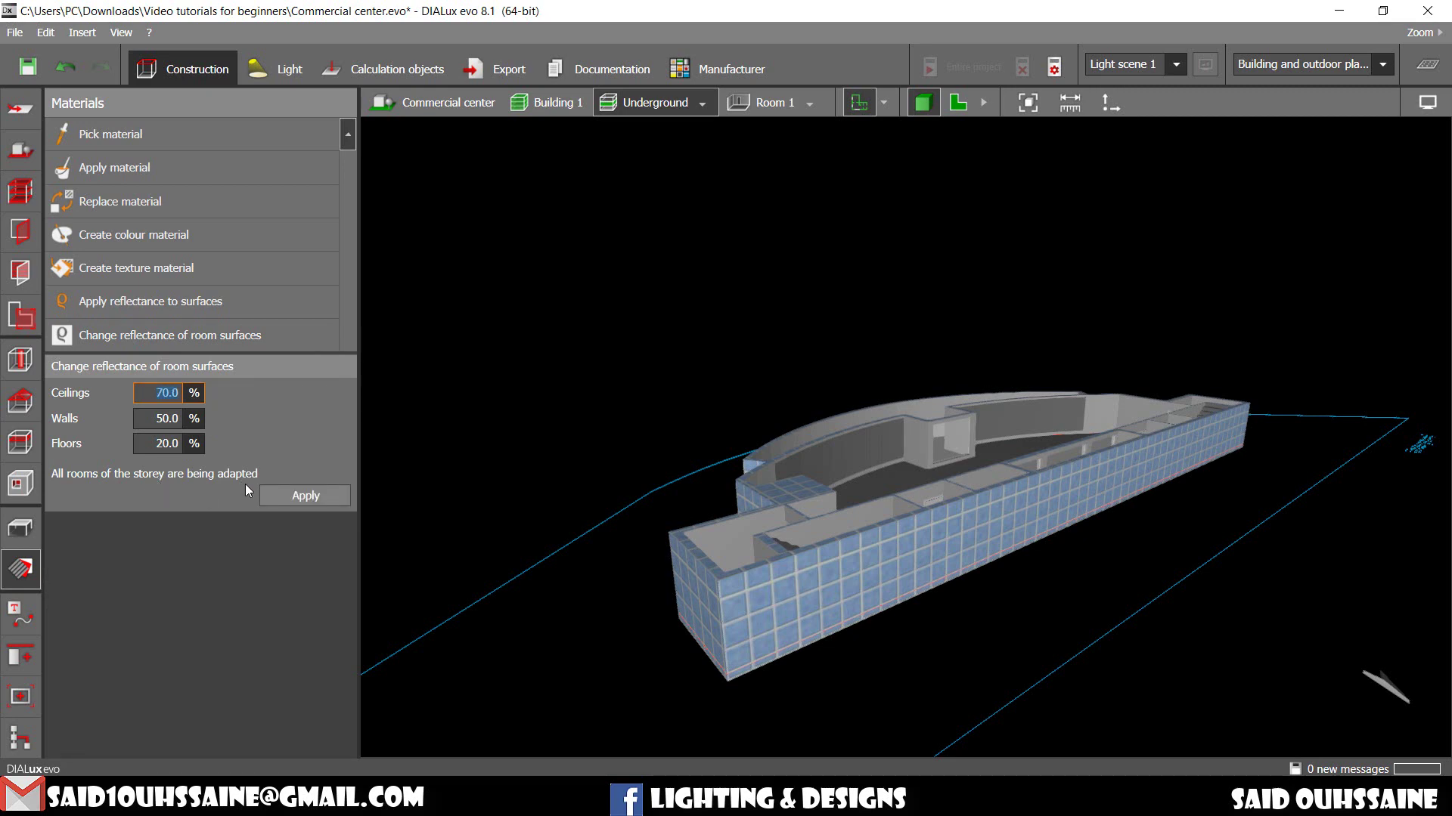
pyautogui.click(271, 488)
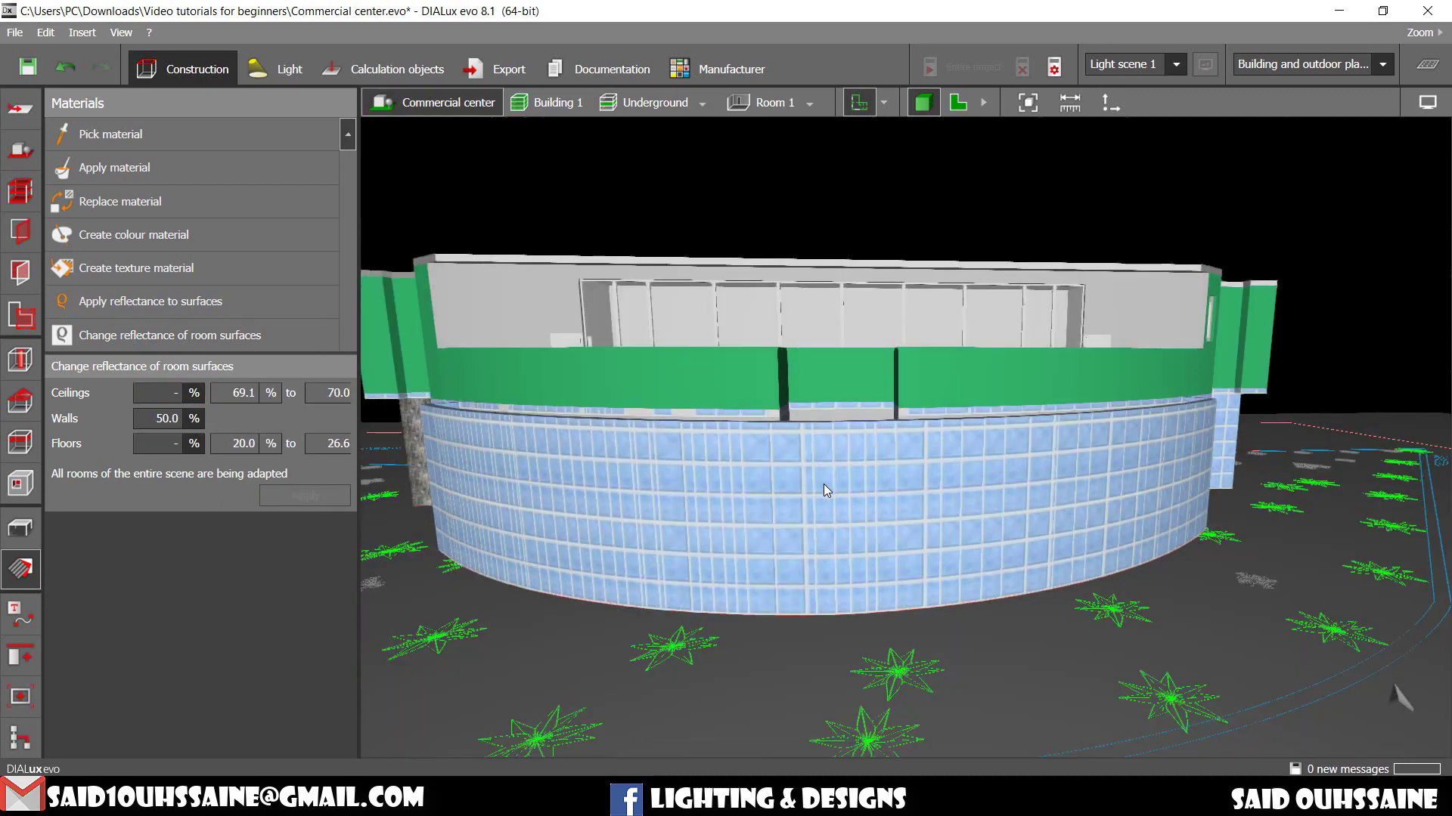
pyautogui.scroll(-2, 823, 490)
pyautogui.moveTo(729, 495); pyautogui.dragTo(860, 480, button='middle')
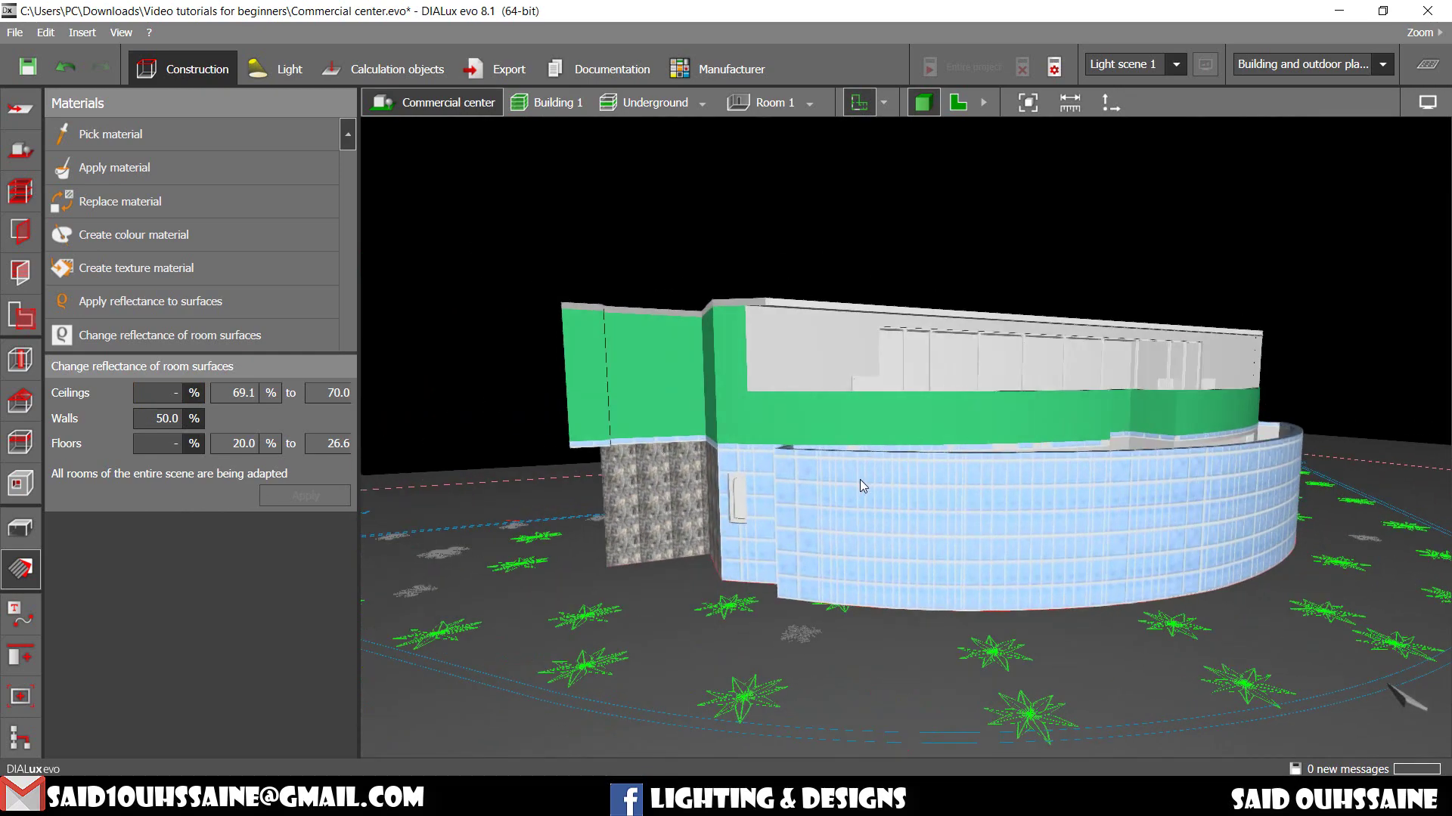